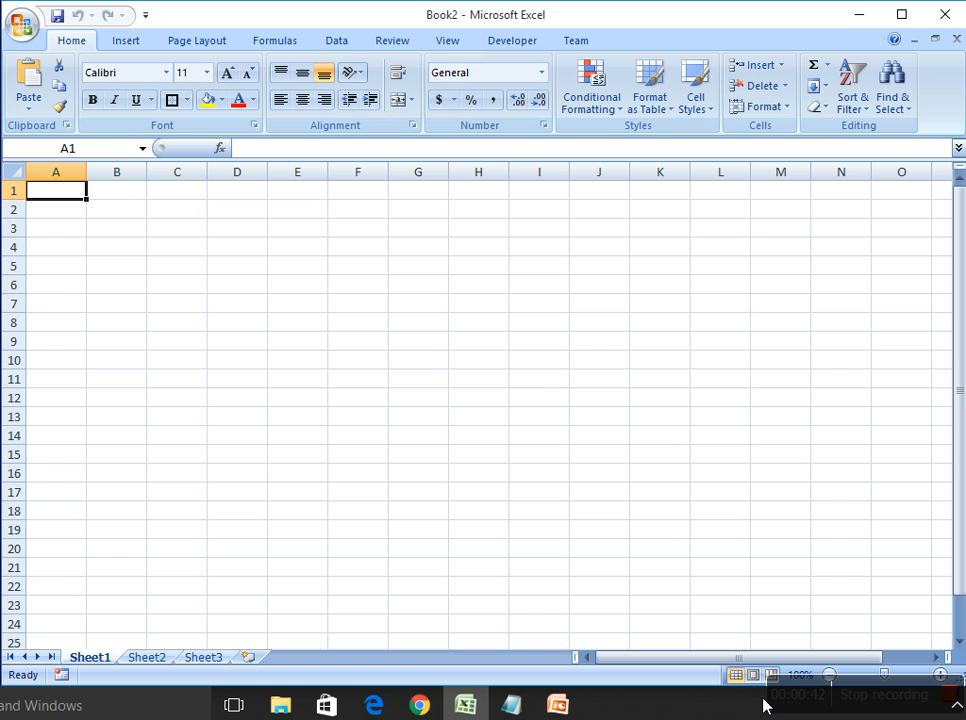
Start a formula in cell A1, examine the suggested functions beginning with F, and clear the entry.
click(269, 150)
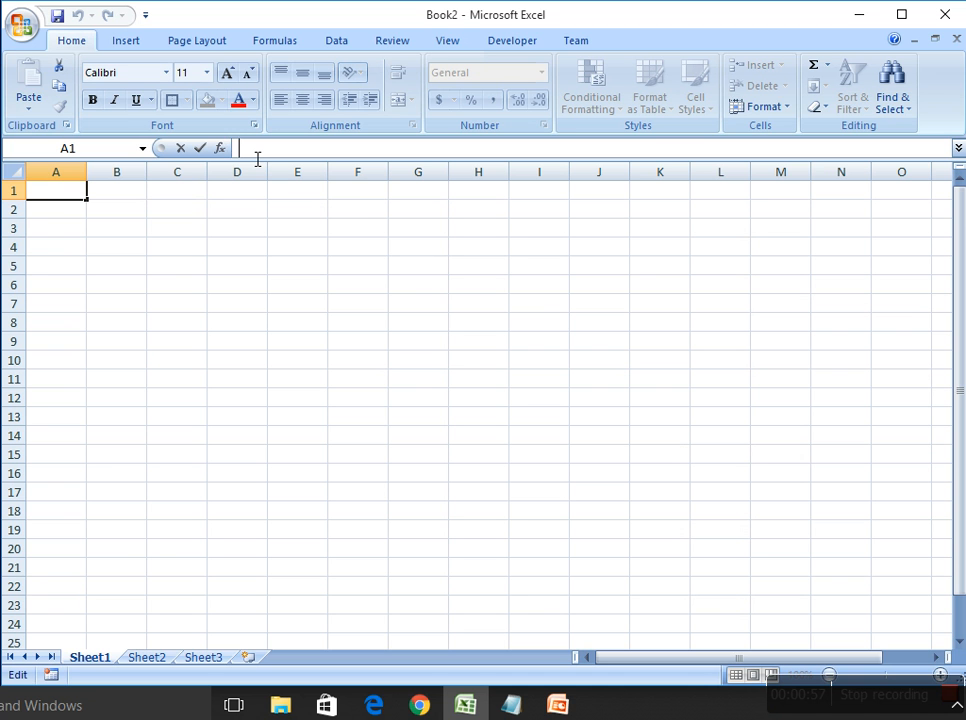
text(=)
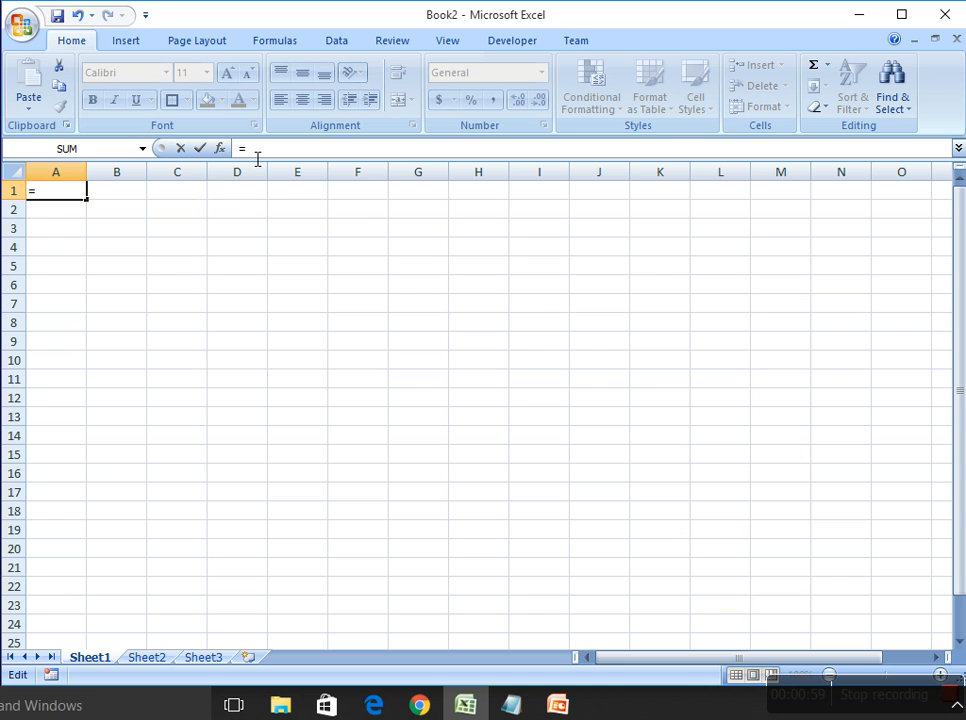
text(f)
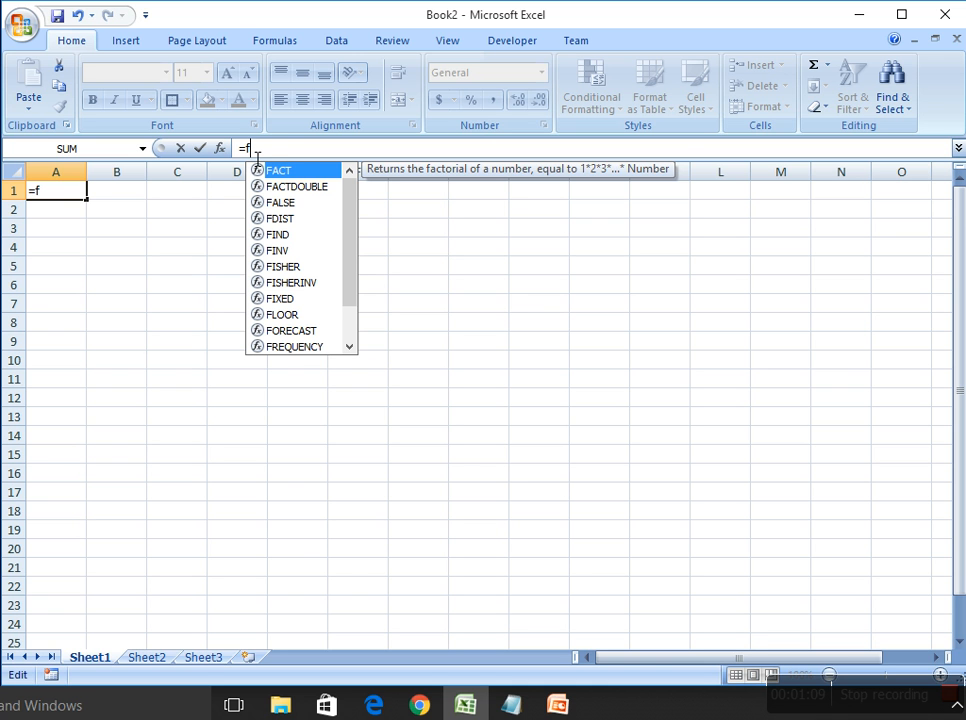
key(Down)
key(Down)
key(Down)
key(Down)
key(Down)
key(Down)
key(Down)
key(Down)
key(Down)
key(Down)
key(Down)
key(Down)
key(Down)
key(Down)
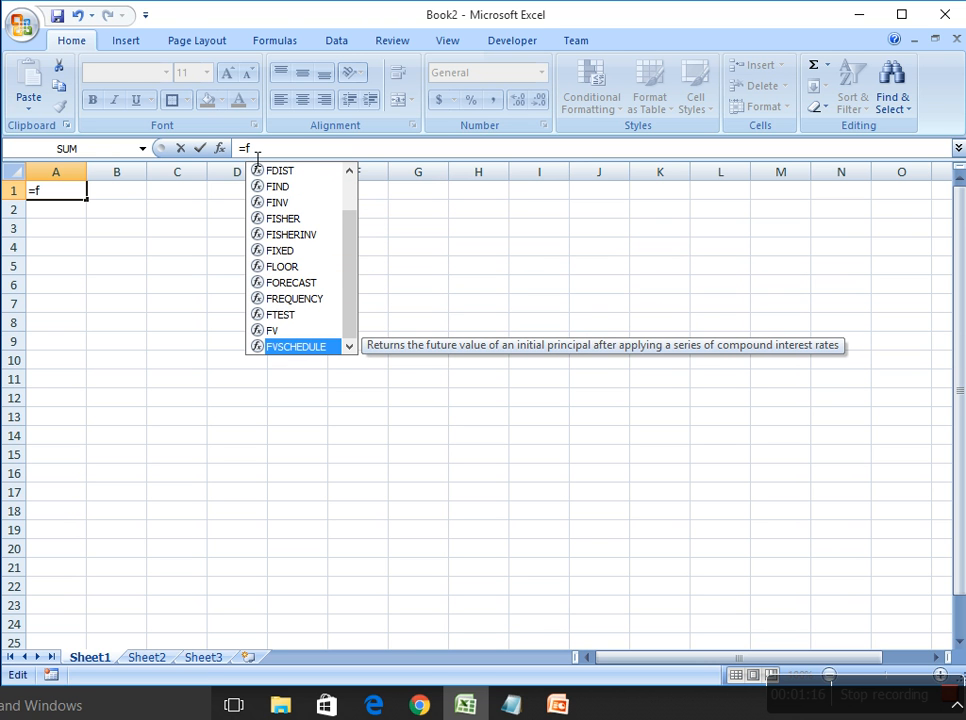
key(BackSpace)
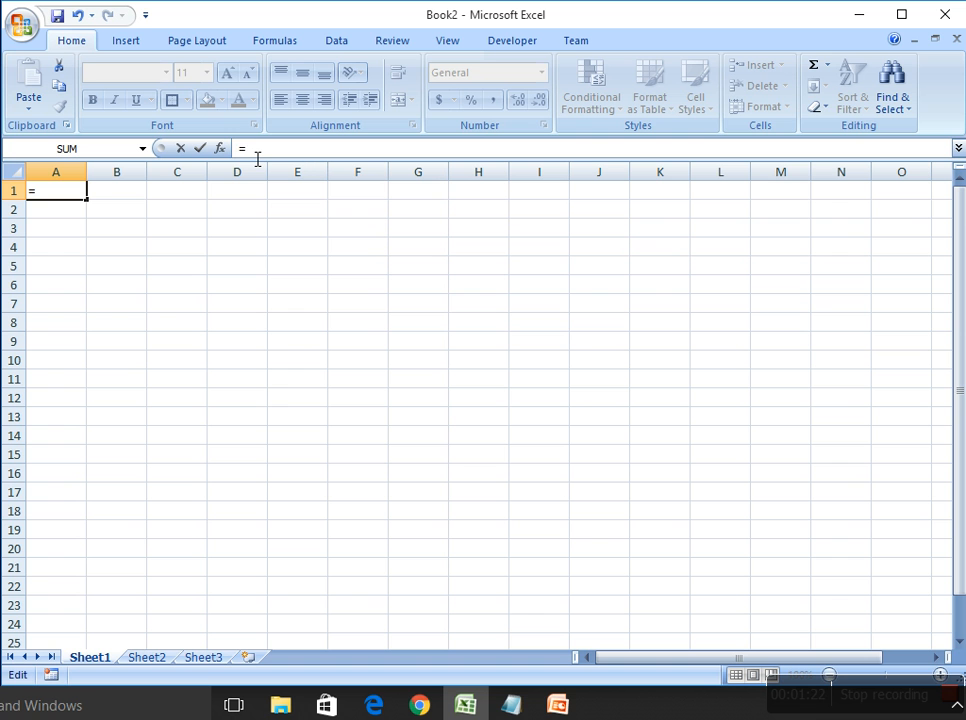
key(BackSpace)
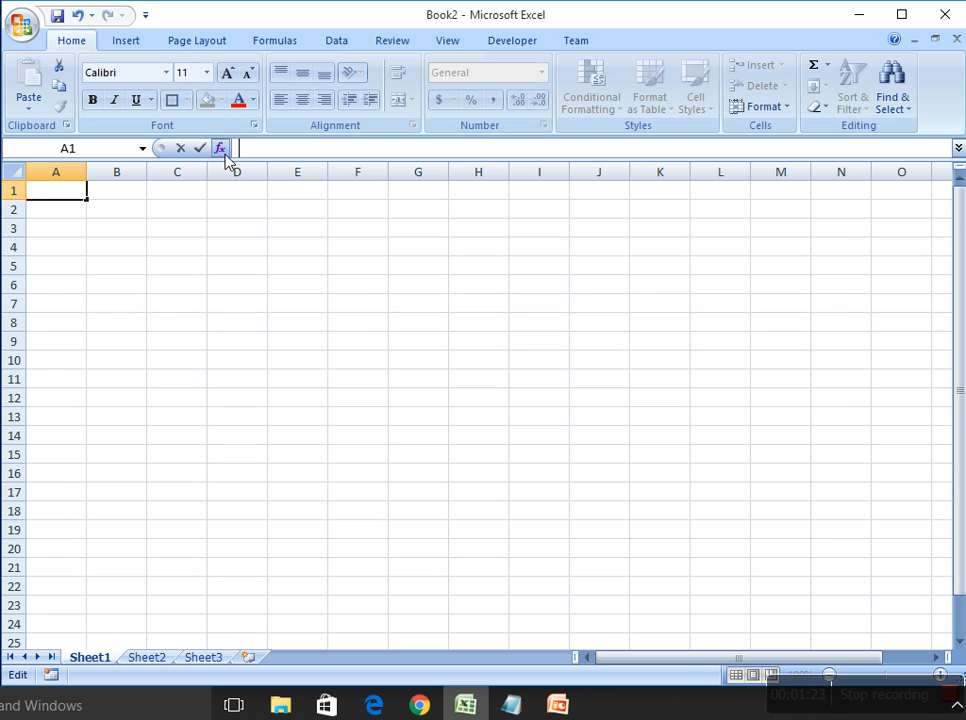
Examine the Most Recently Used and Math & Trig function categories in the Insert Function dialog, and close it without inserting anything.
click(220, 148)
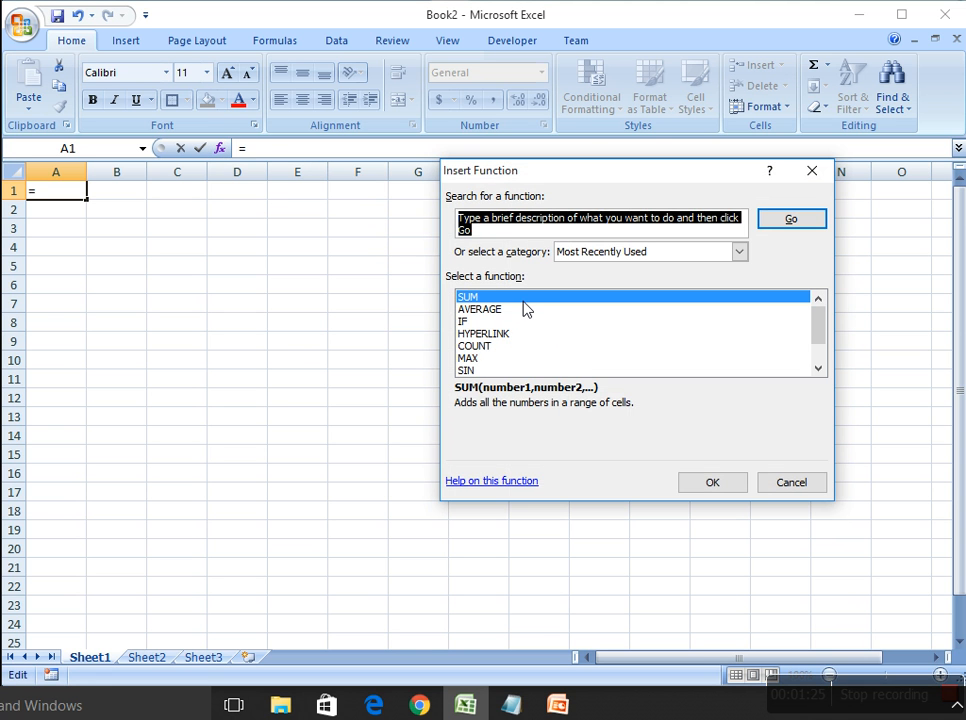
click(739, 254)
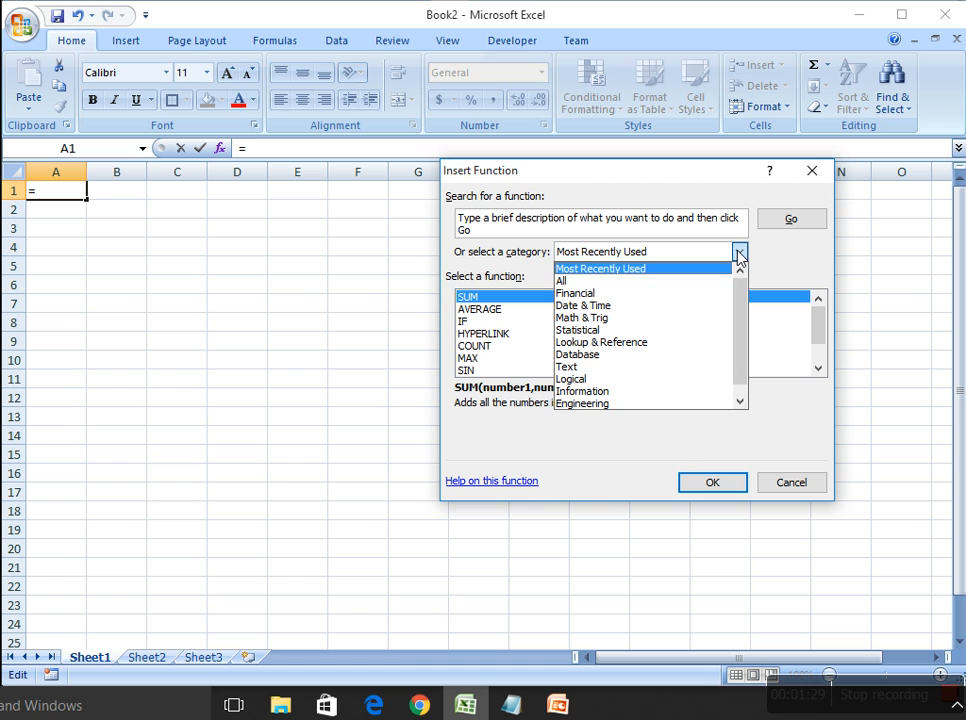
click(811, 265)
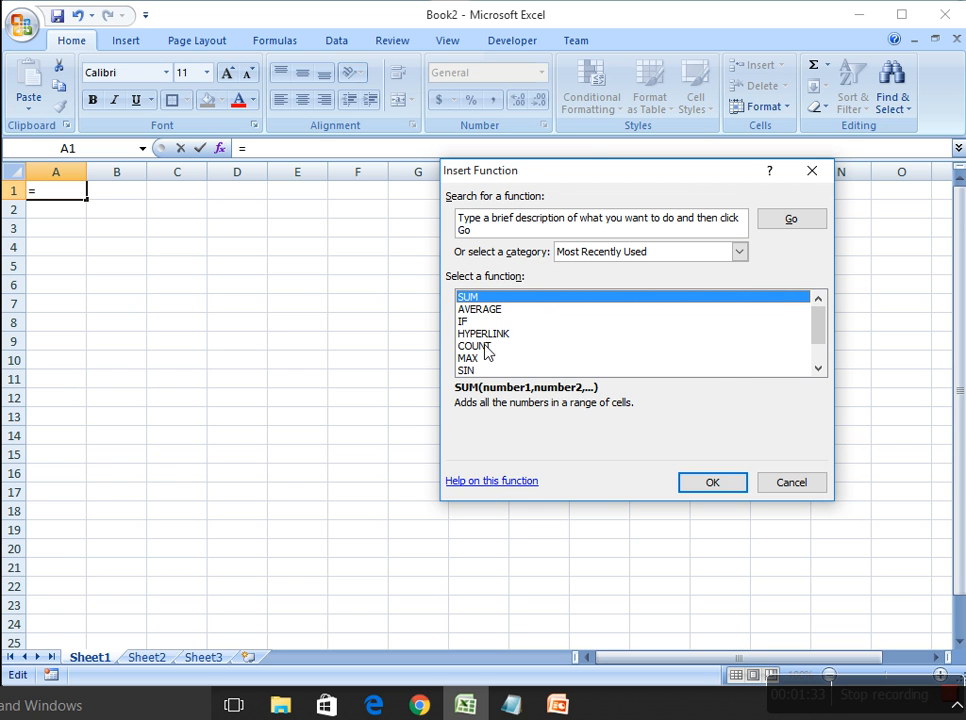
click(818, 370)
click(818, 370)
click(818, 370)
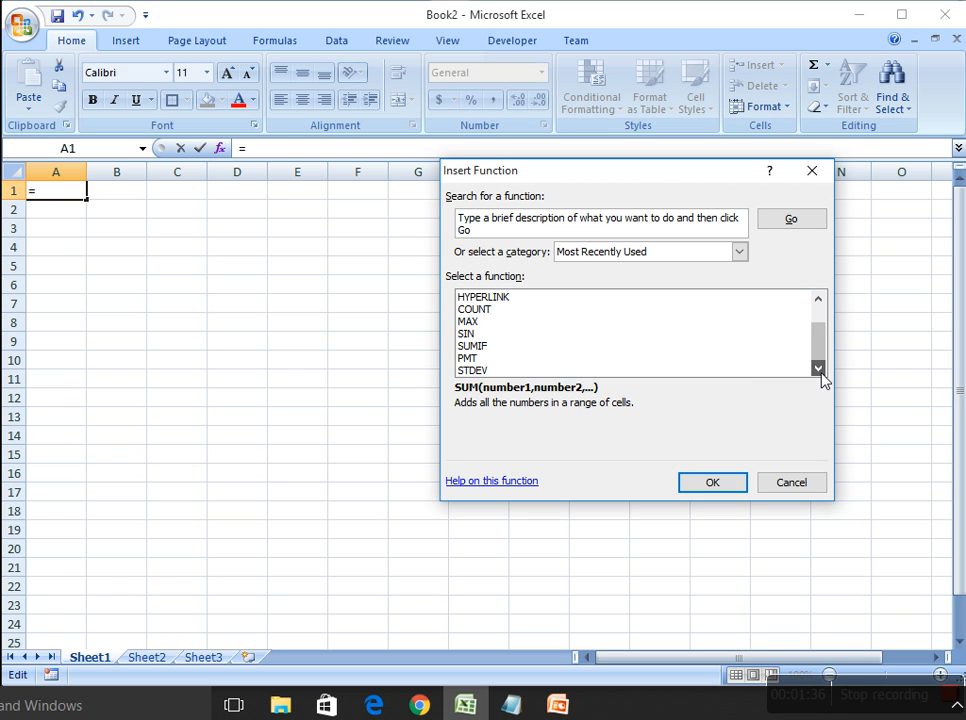
click(741, 252)
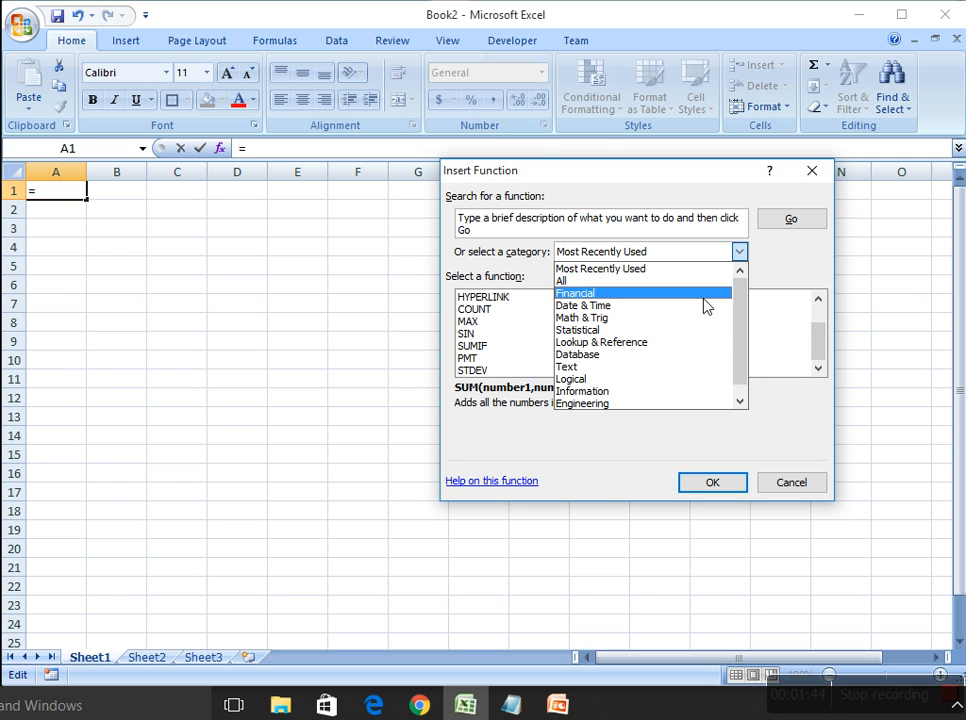
click(590, 317)
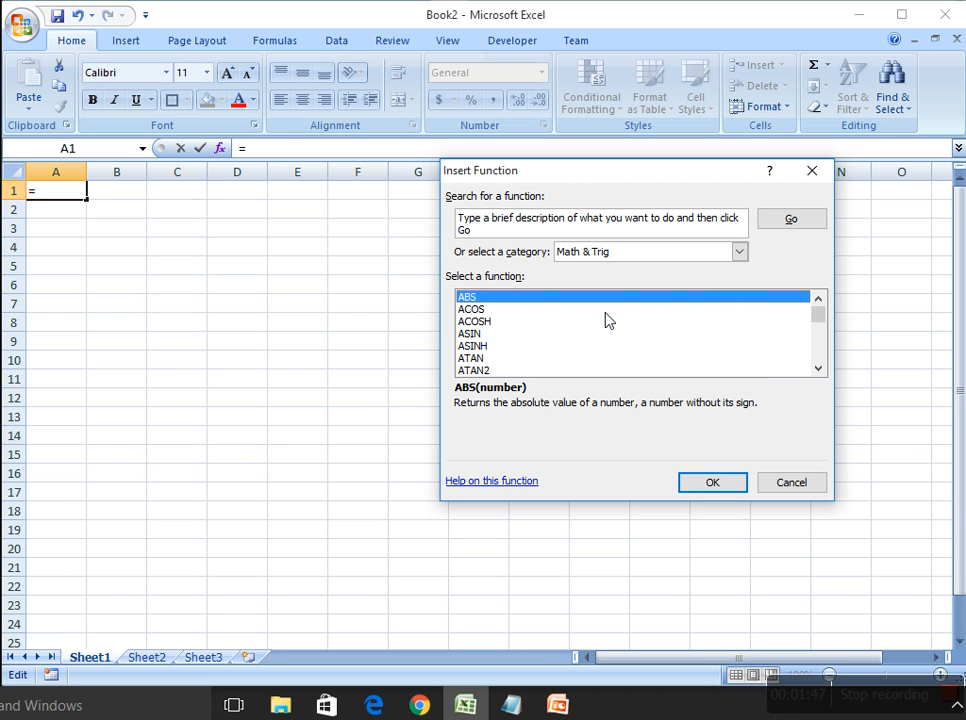
click(805, 487)
Switch to the running PowerPoint slide show and advance to the Regular Functions slide.
mouse_move(552, 710)
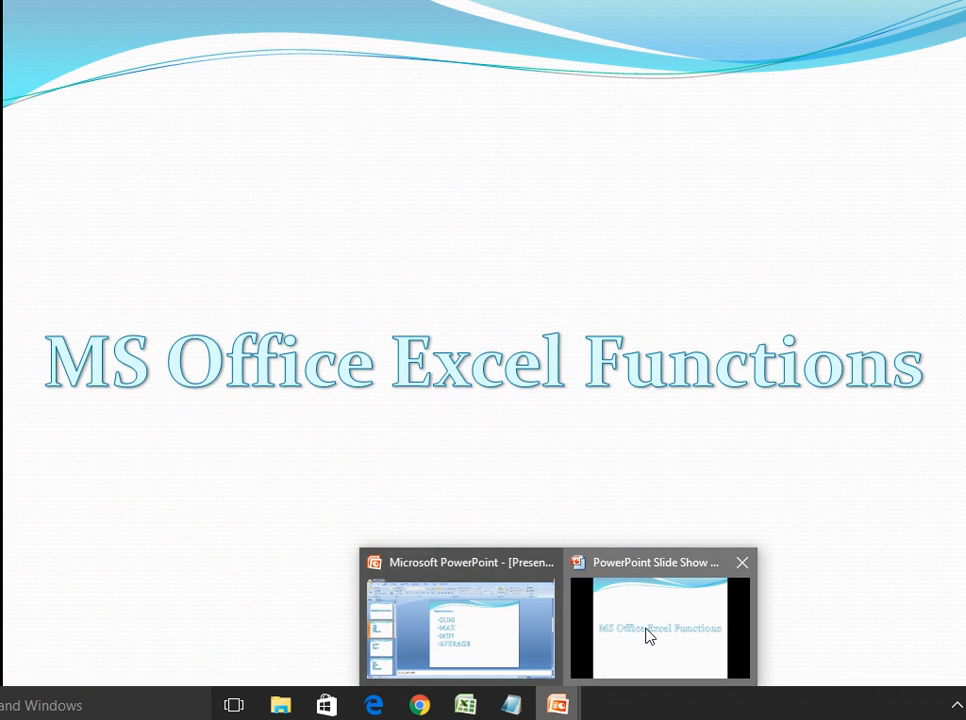
click(648, 635)
click(524, 384)
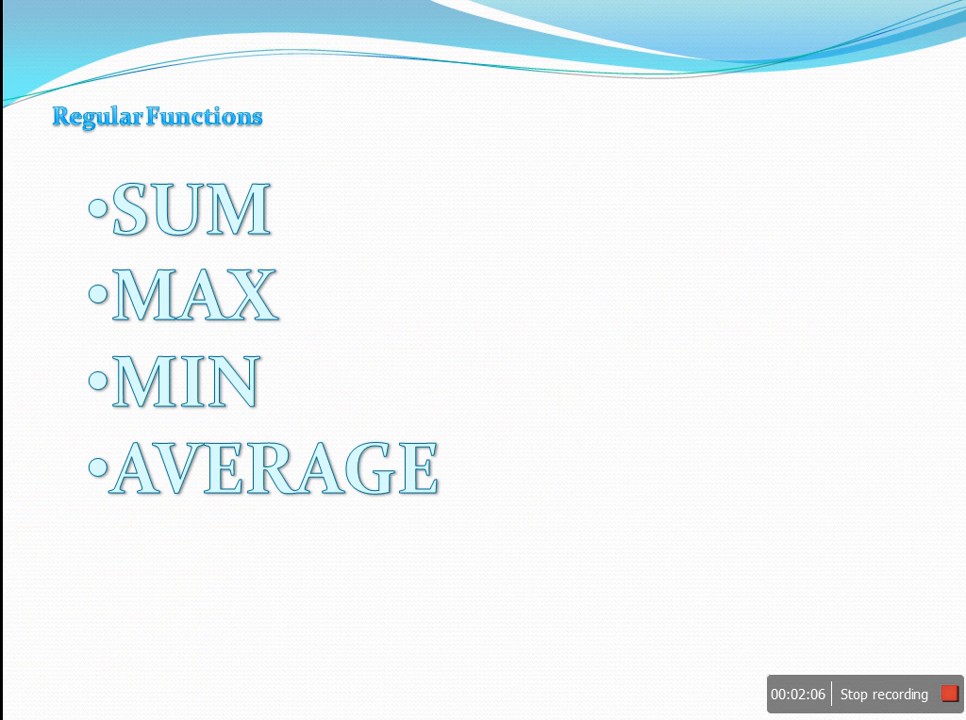
Switch back to the Excel workbook Book2 and enter the heading Student in cell A2.
key(alt+Tab)
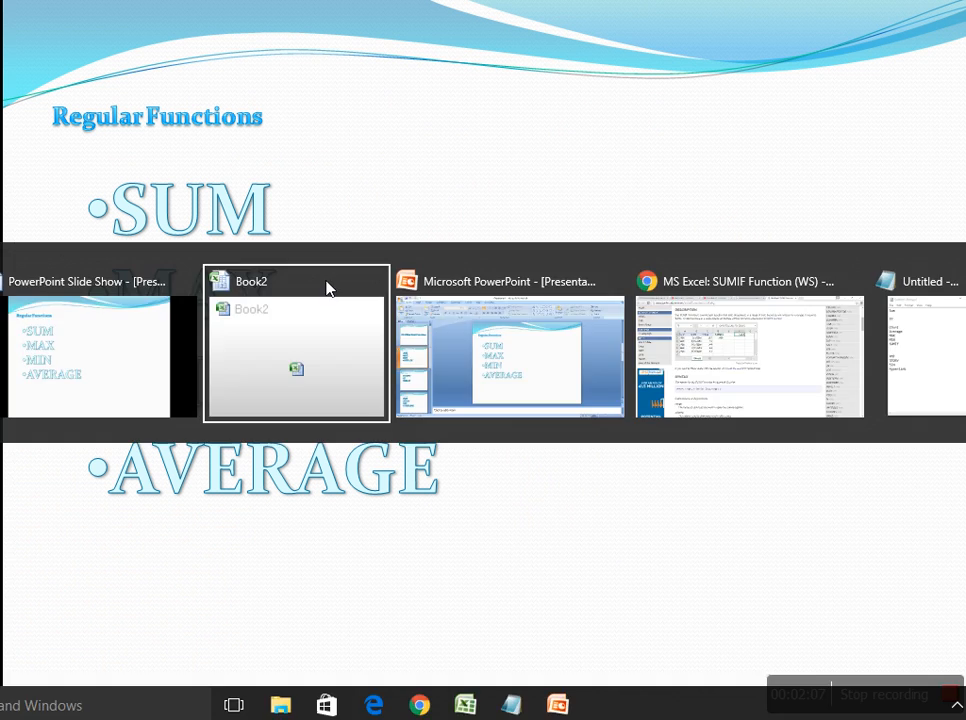
click(180, 287)
click(97, 212)
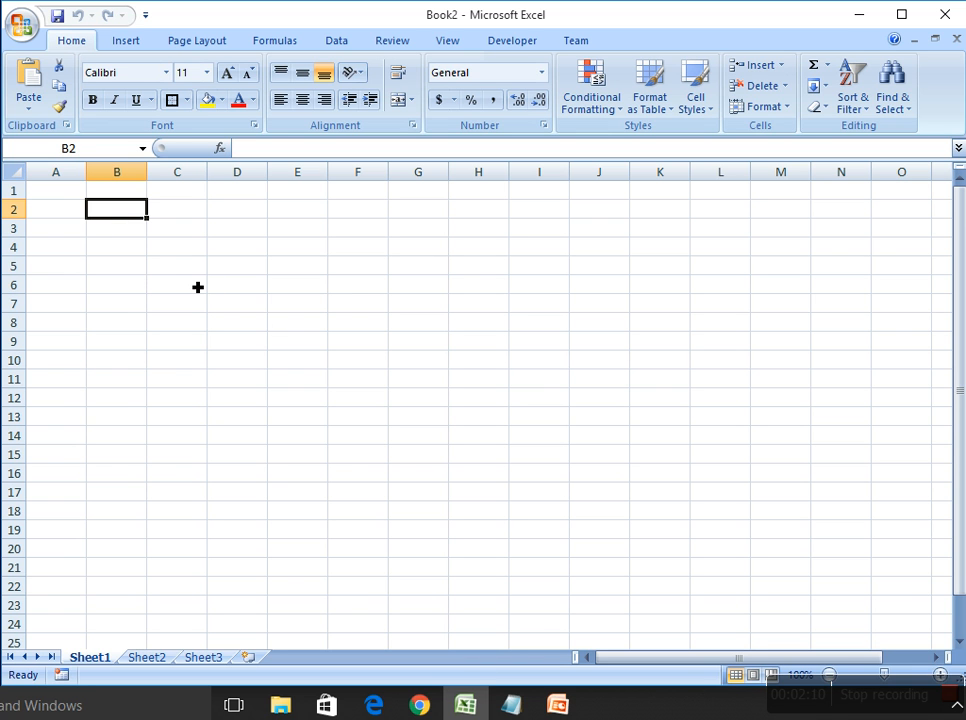
key(Left)
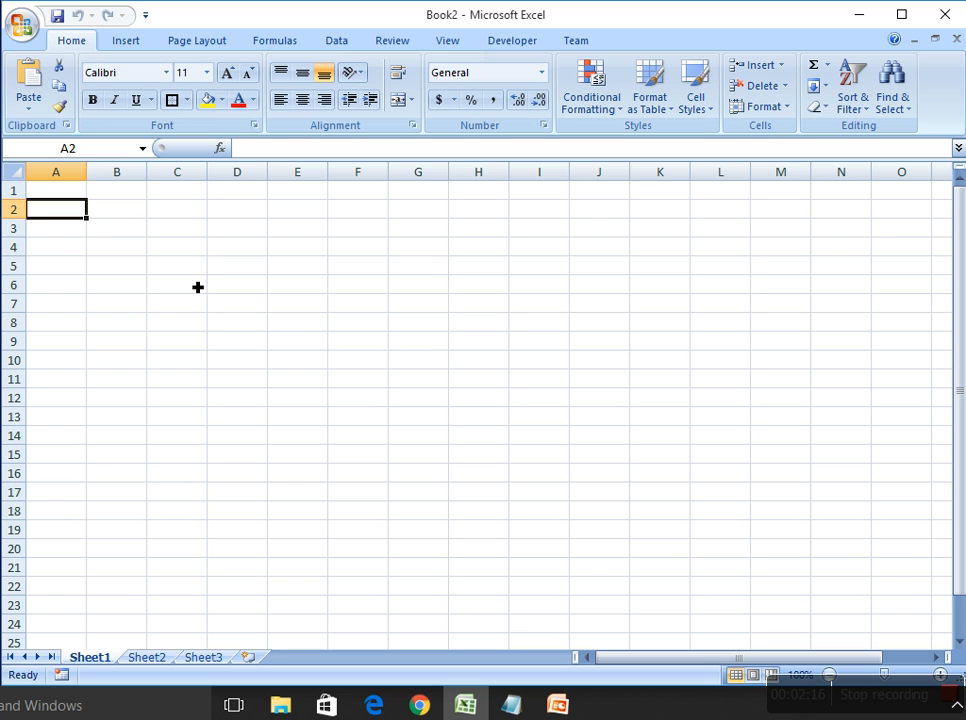
text(Student)
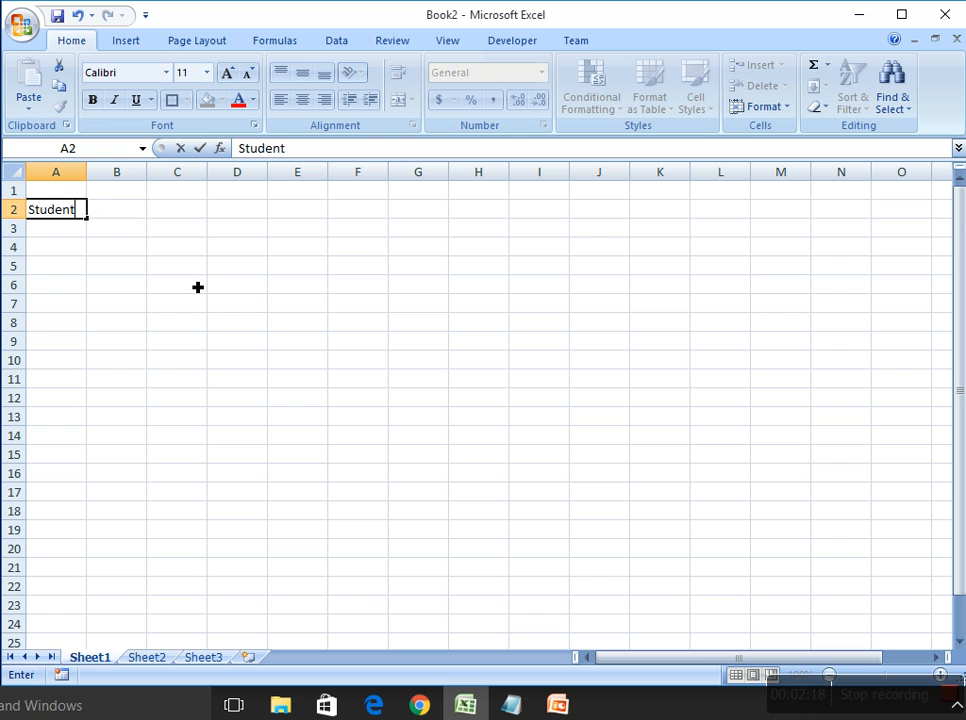
key(Return)
Add the column heading Maths in cell B2, beside the Student heading.
key(Up)
key(Right)
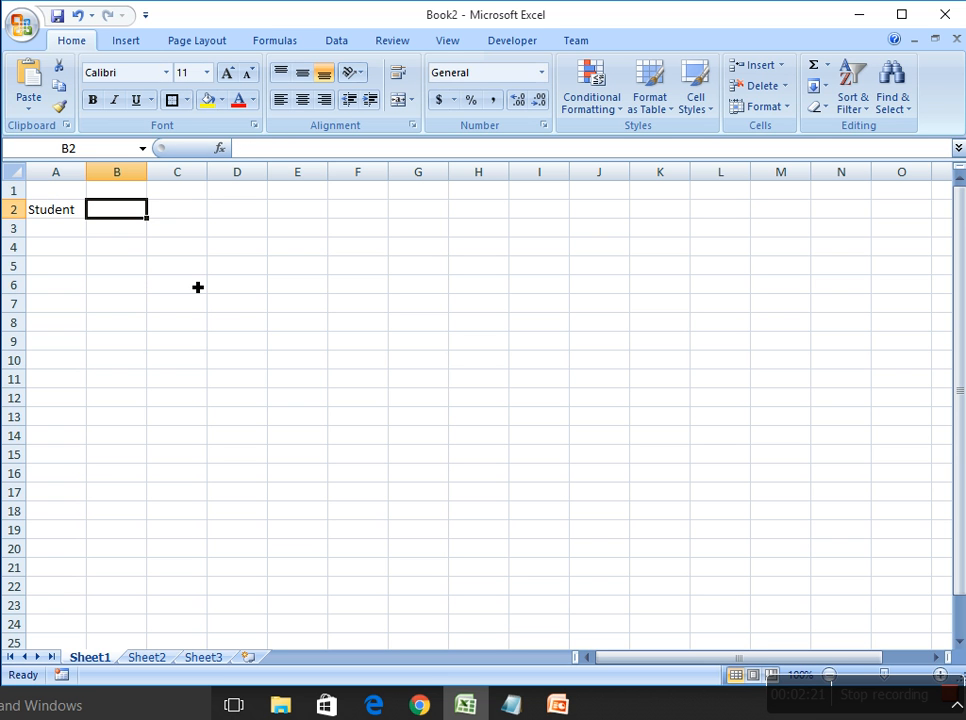
text(Maths)
key(Return)
Add the column heading English in cell C2, correcting its spelling.
key(Up)
key(Right)
text(E)
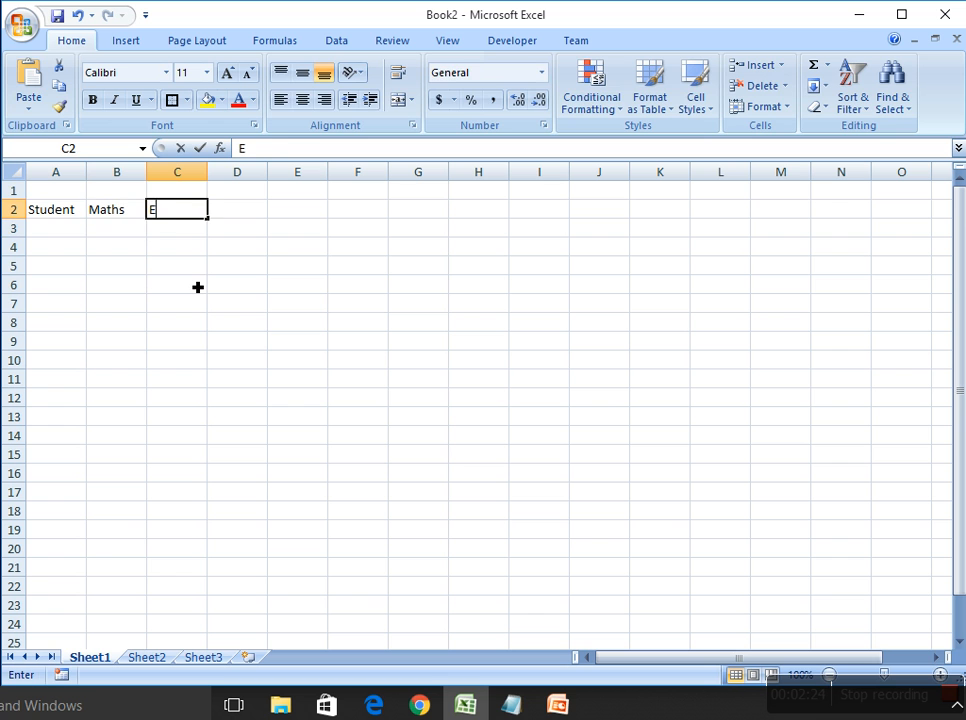
text(ngish)
key(Return)
key(Up)
key(F2)
key(Left)
key(Left)
key(Left)
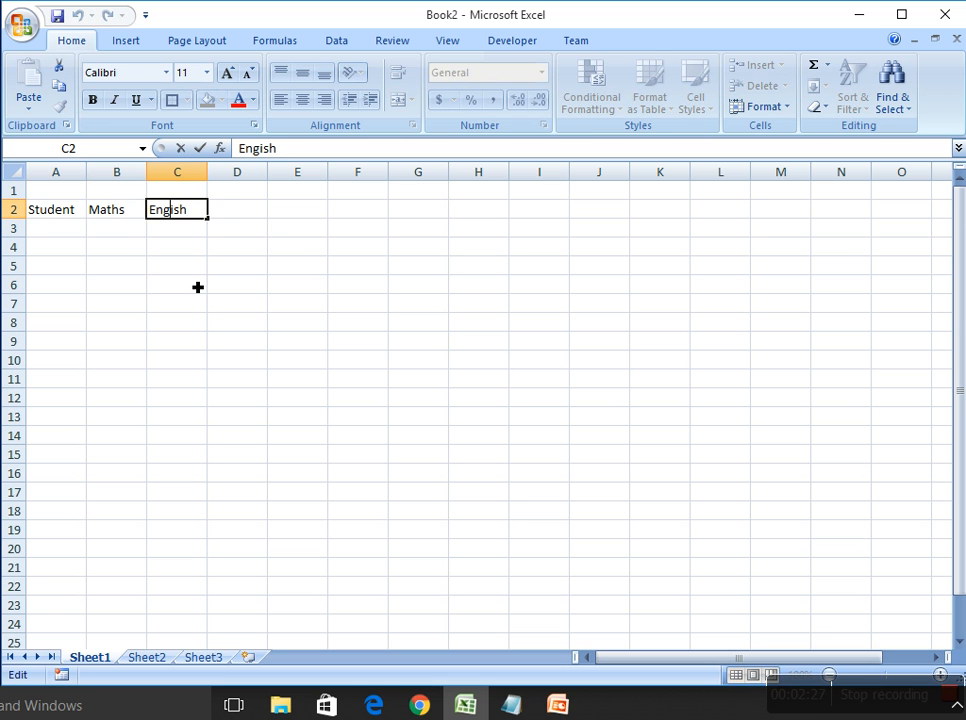
text(l)
key(Return)
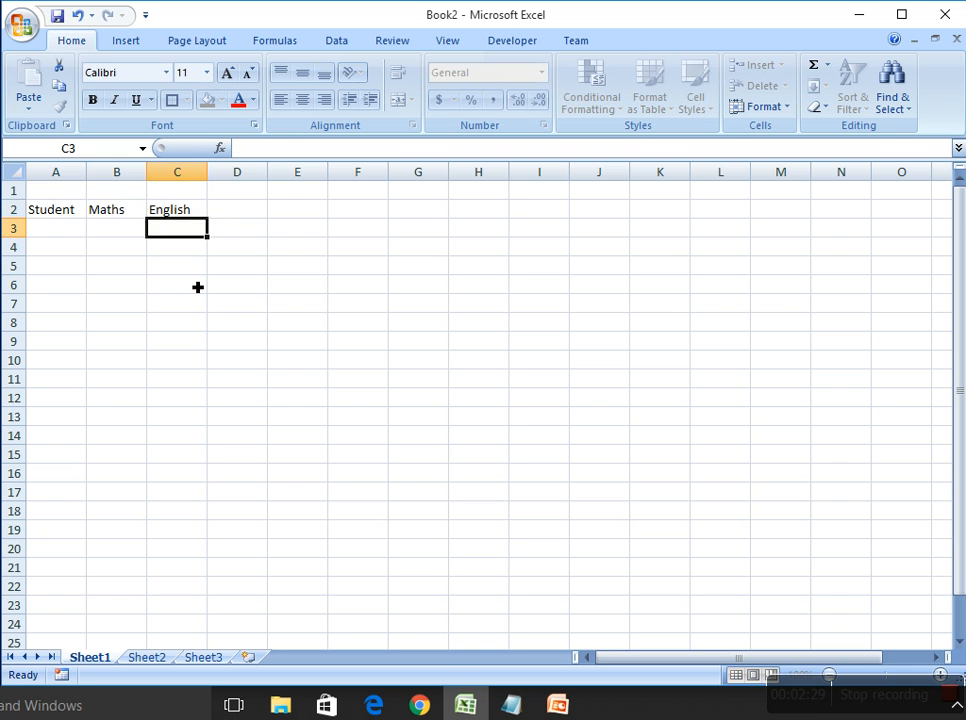
Add the column heading science in cell D2.
key(Up)
key(Right)
text(Scin)
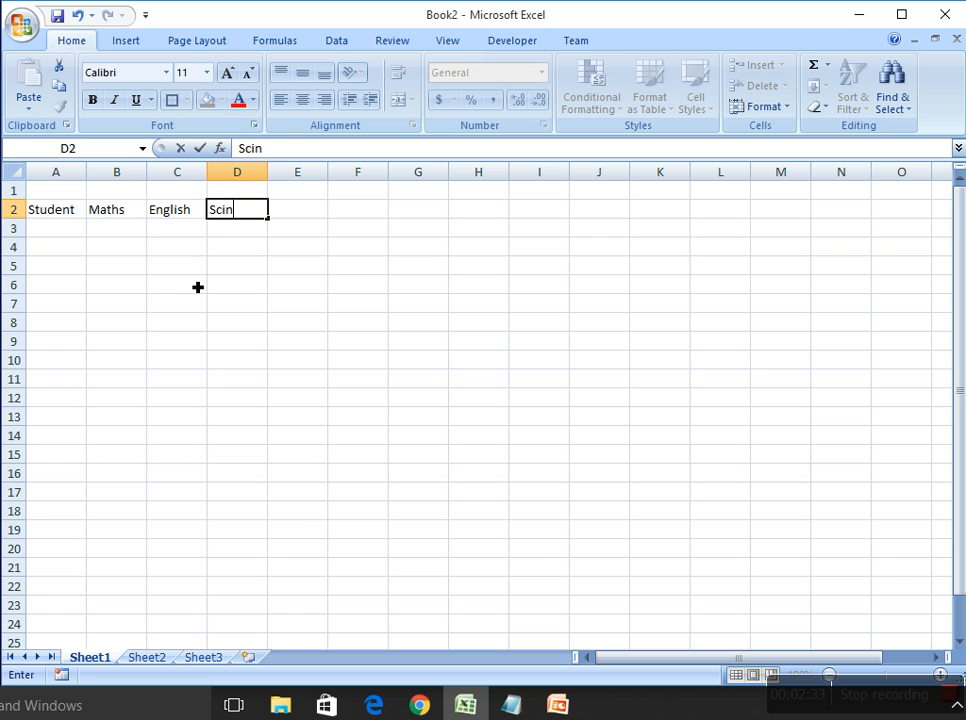
key(BackSpace)
key(BackSpace)
key(BackSpace)
key(BackSpace)
text(science)
key(Return)
Spell-check the whole sheet, continuing from its beginning and ignoring the word Maths once.
key(Up)
key(F7)
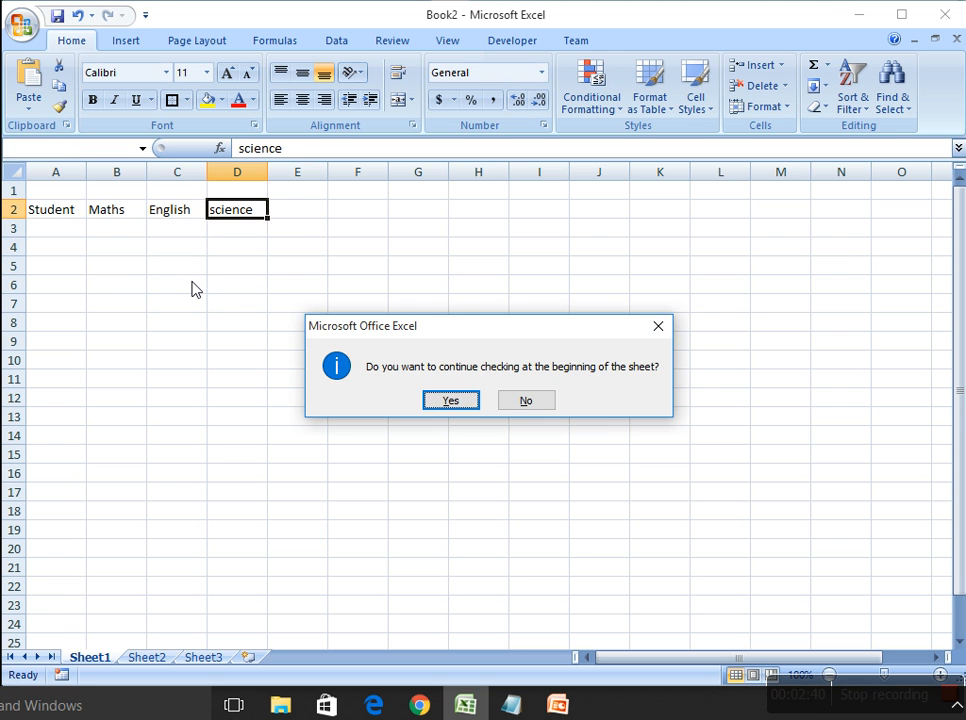
key(Return)
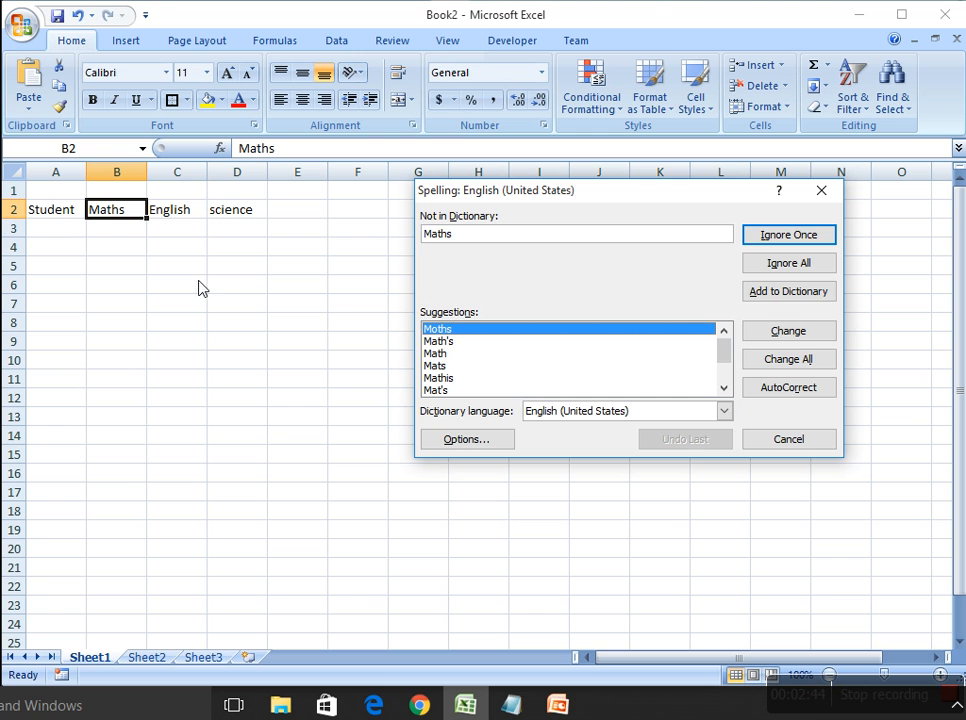
click(797, 240)
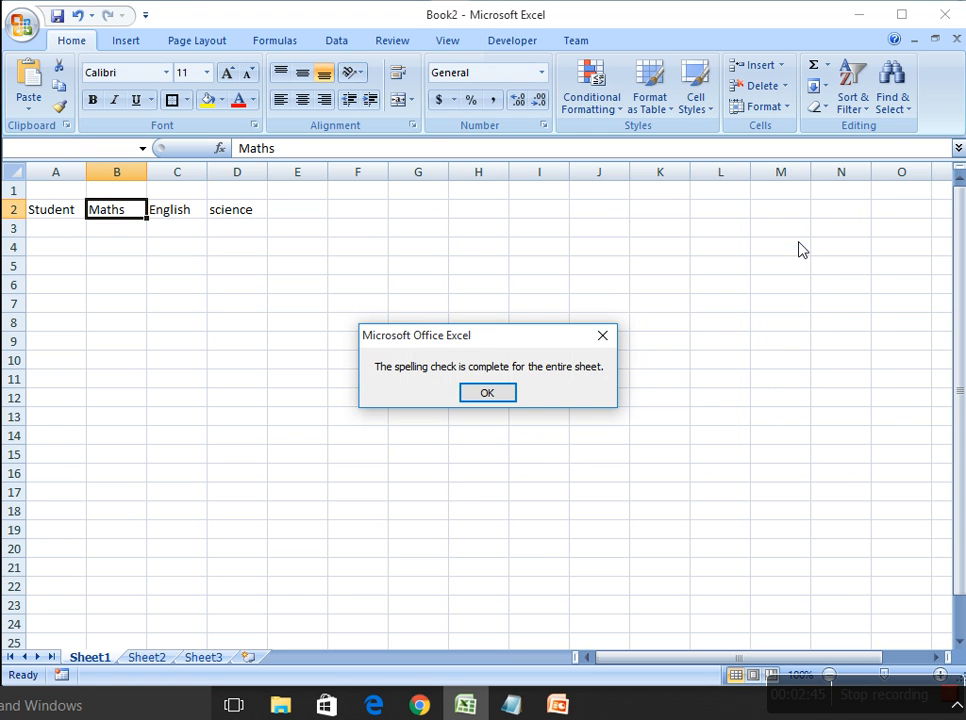
click(481, 393)
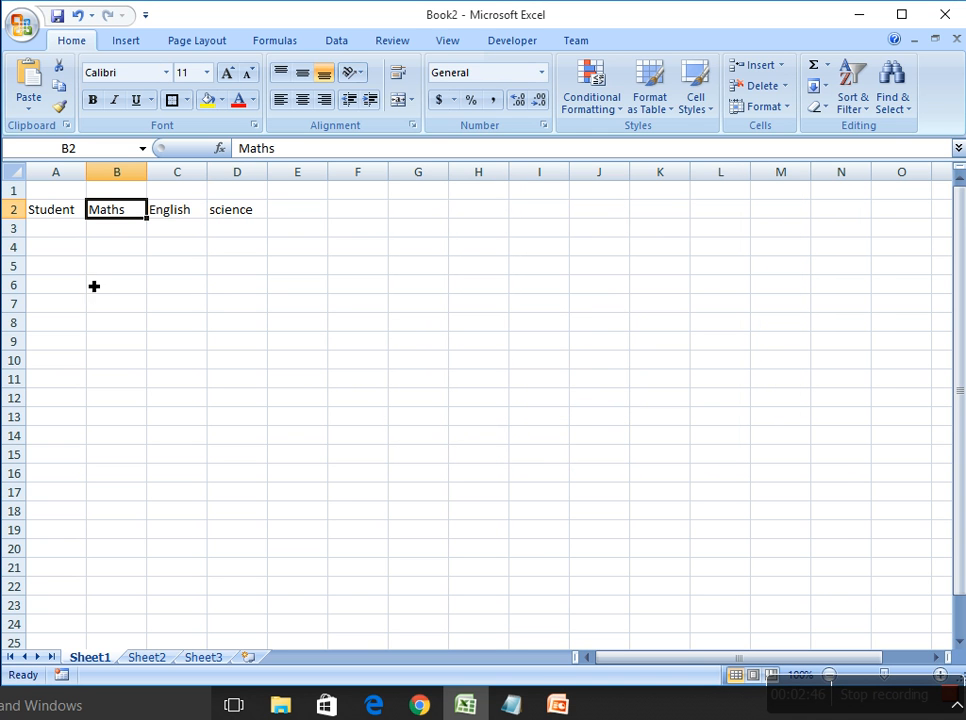
Capitalize the heading in cell D2 so it reads Science.
click(234, 214)
key(F2)
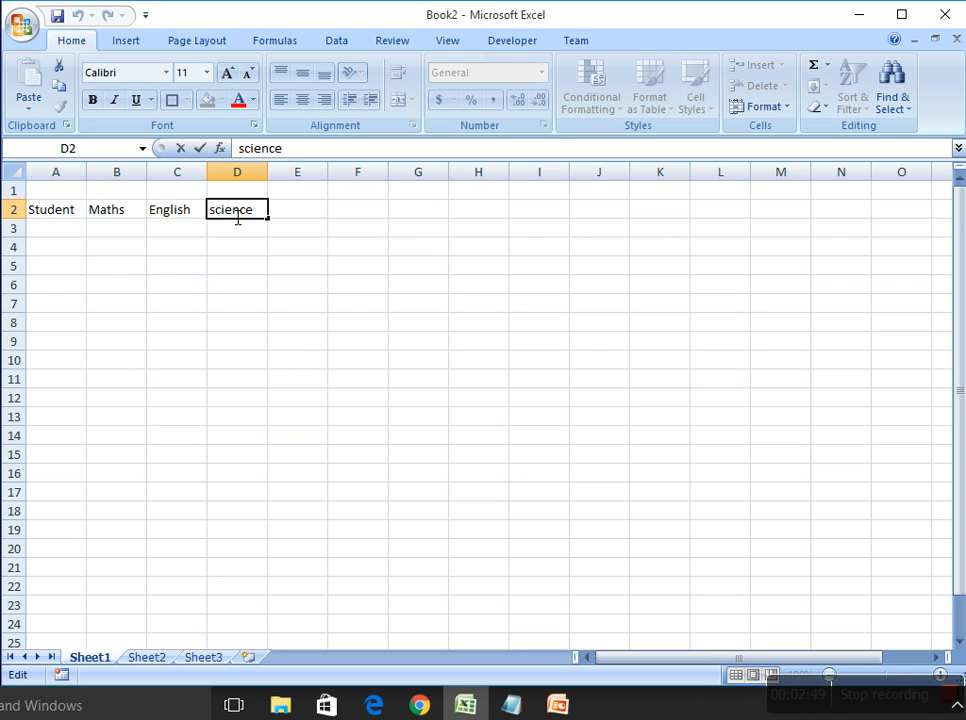
text(S)
key(Delete)
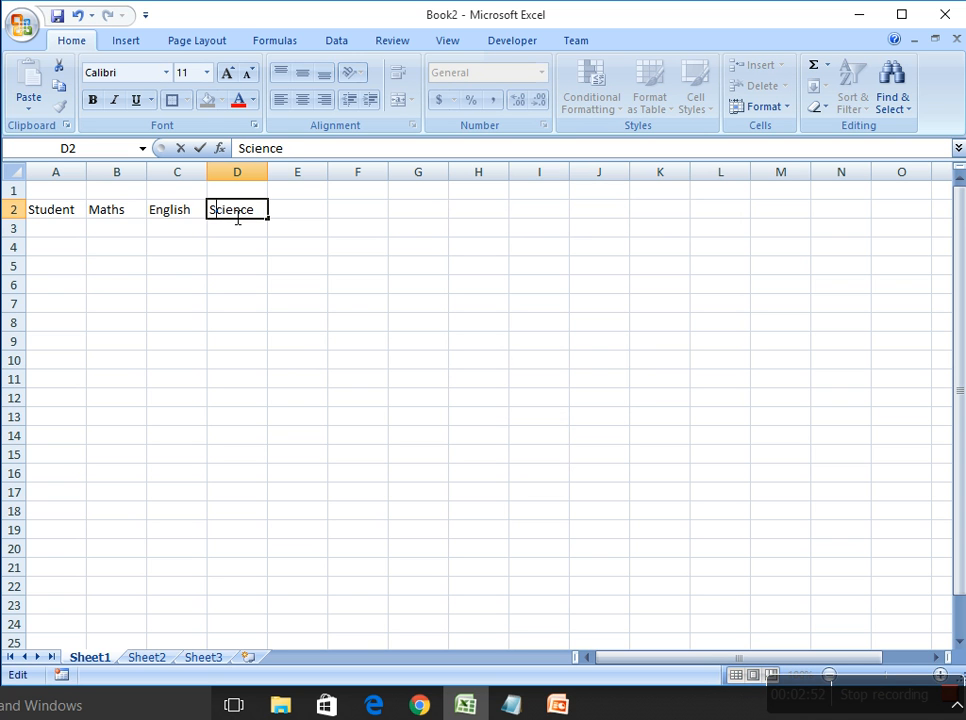
key(Return)
Enter Std1 in A3 and std2 in A4, and fill the series down to Std20 in A22.
key(Left)
key(Left)
key(Left)
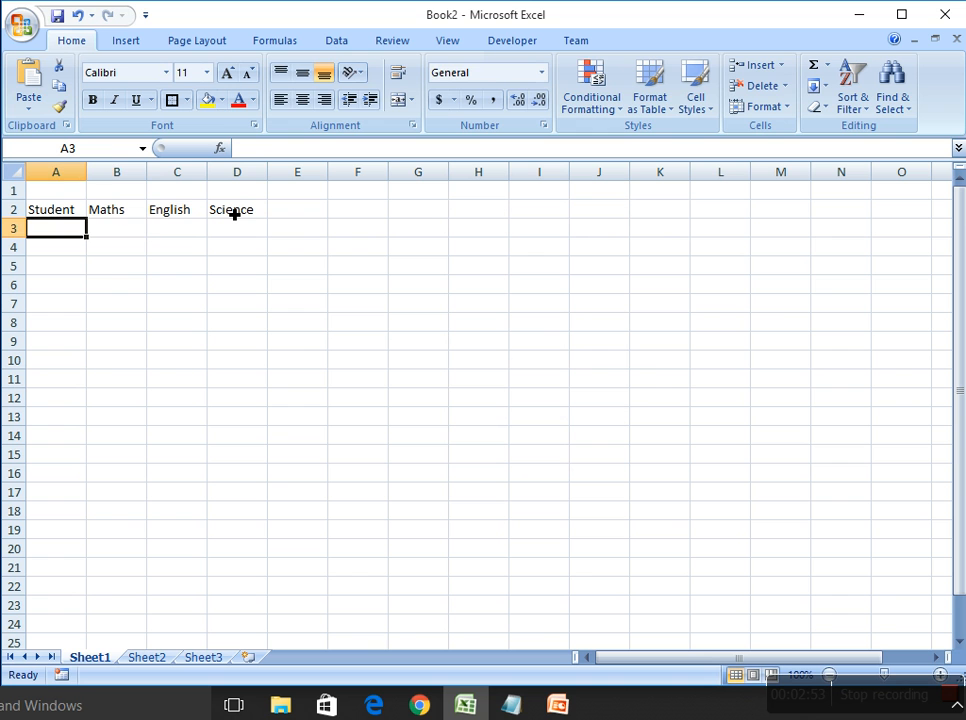
text(Std)
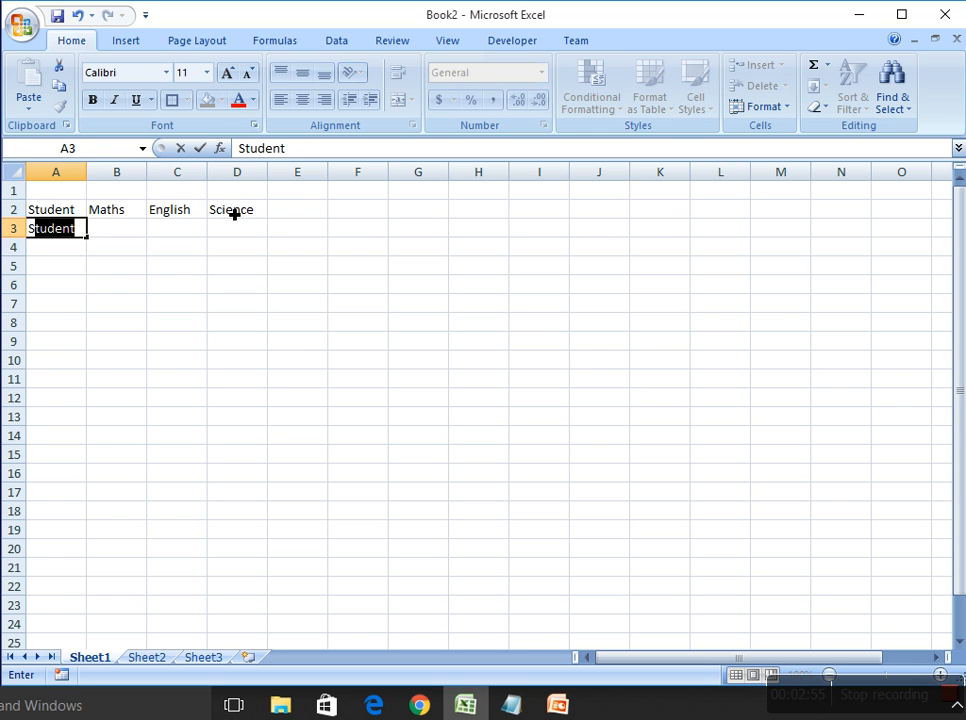
text(1)
key(Return)
text(std2)
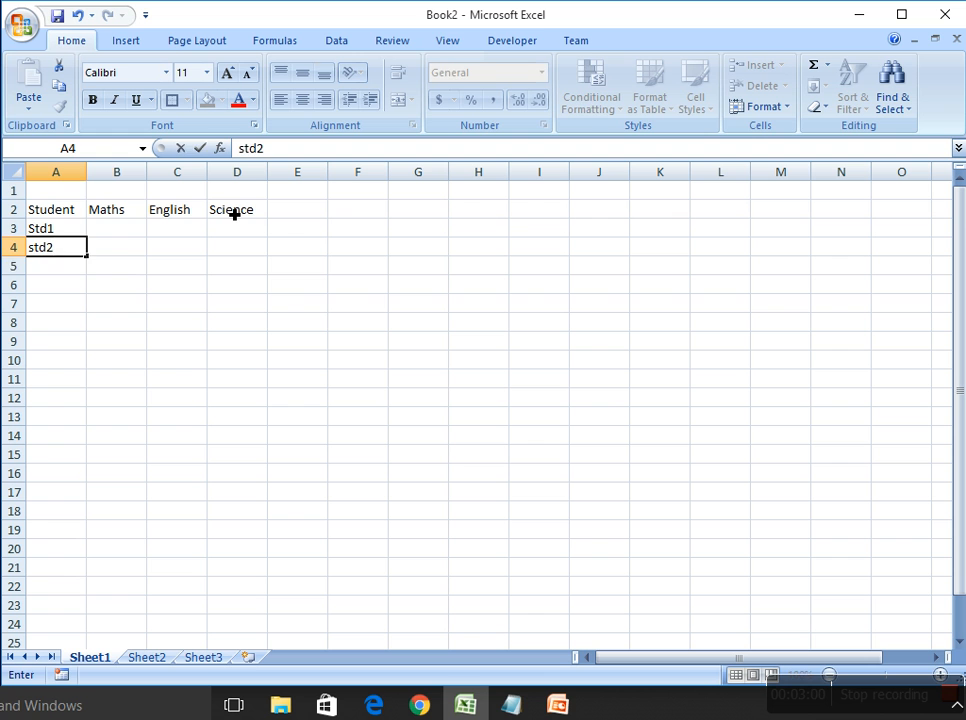
key(Return)
drag(55, 229, 95, 580)
click(171, 321)
Enter the Maths marks 95, 65, 24, 65, 98 and 74 in cells B3 to B8.
click(132, 233)
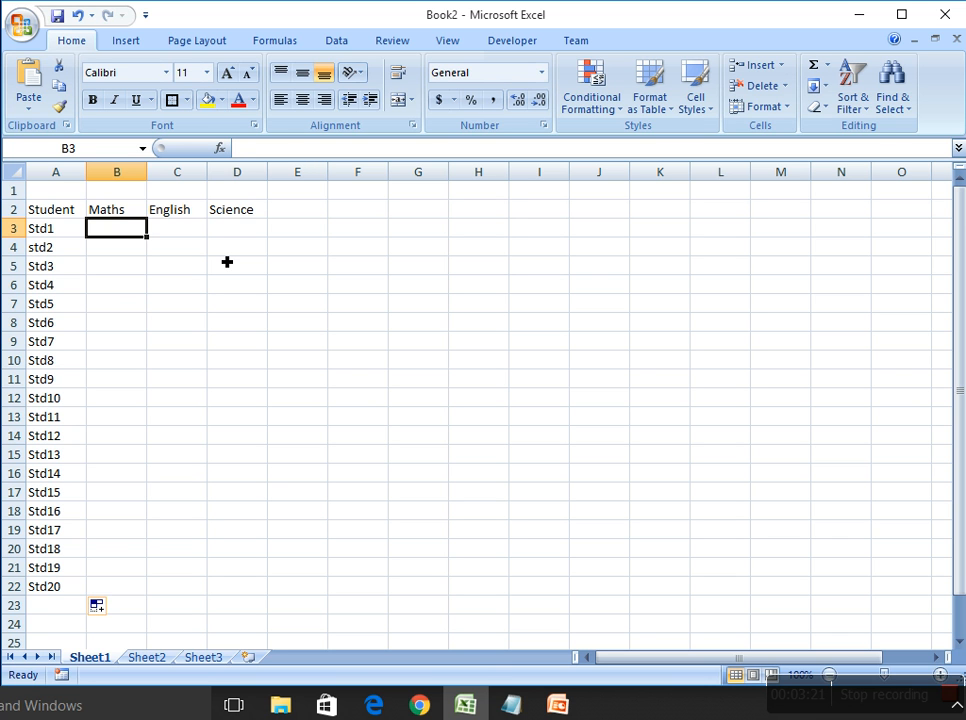
text(95)
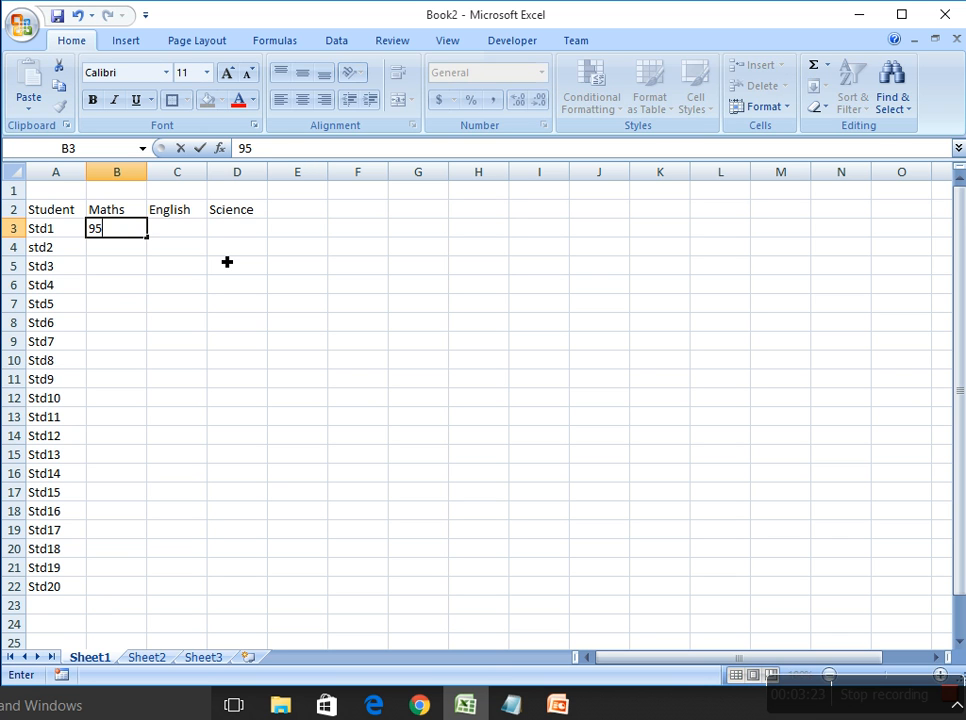
key(Return)
text(65)
key(Return)
text(24)
key(Return)
text(65)
key(Return)
text(98)
key(Return)
text(74)
key(Return)
Enter the Maths marks 98, 65, 98 and 74 in cells B9 to B12.
text(985)
key(Return)
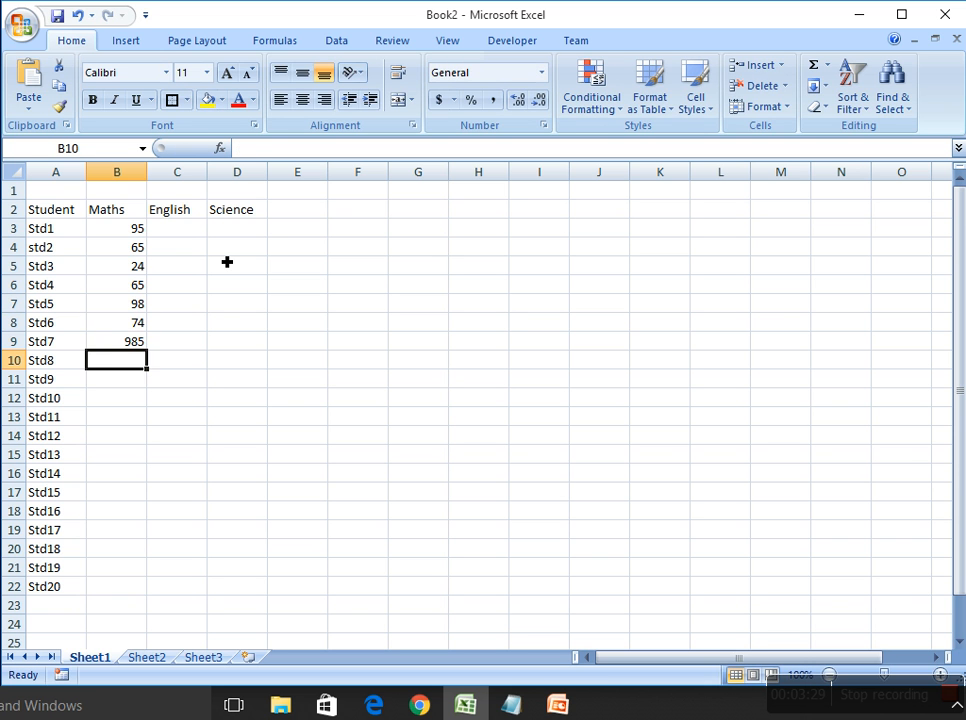
key(Up)
text(98)
key(Return)
text(65)
key(Return)
text(98)
key(Return)
text(74)
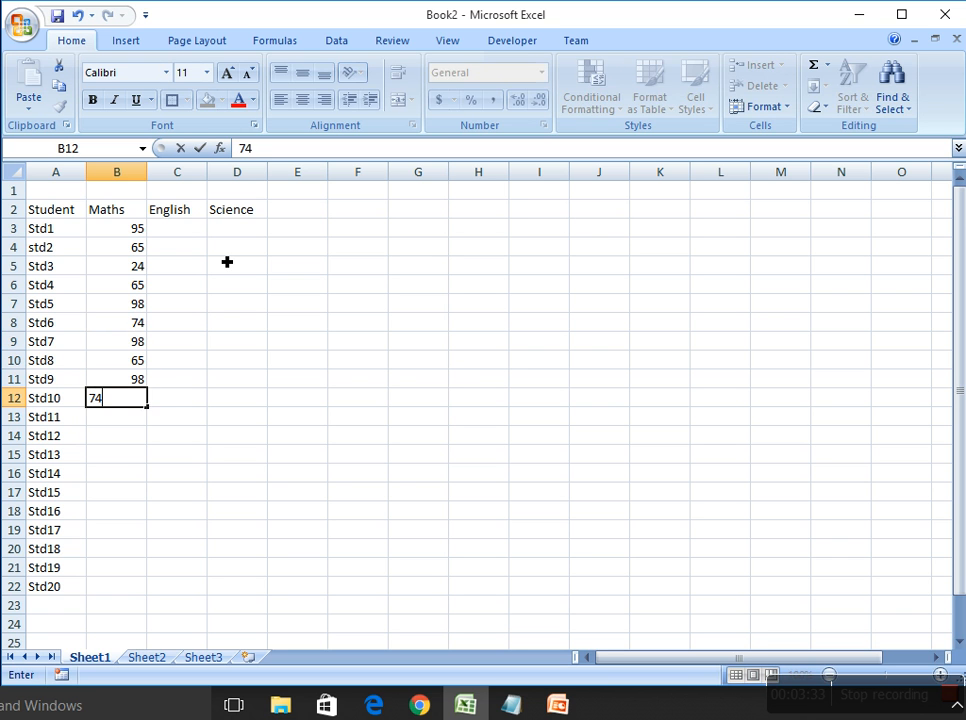
key(Return)
Enter the Maths marks 15, 35, 65 and 45 in cells B13 to B16.
text(15)
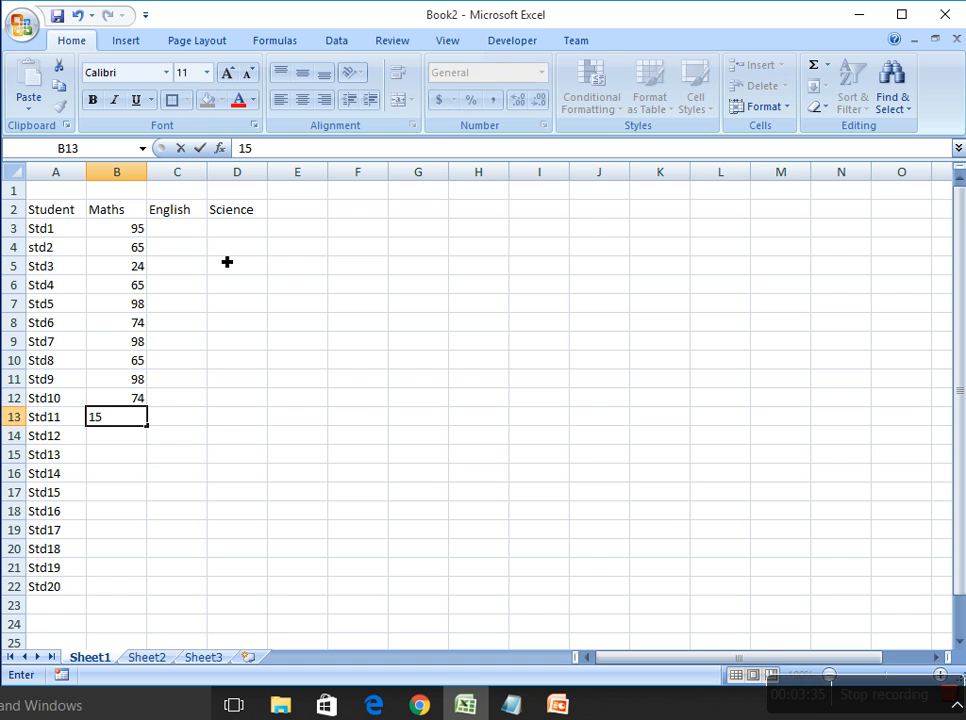
key(Return)
text(35)
key(Return)
text(65)
key(Return)
text(4)
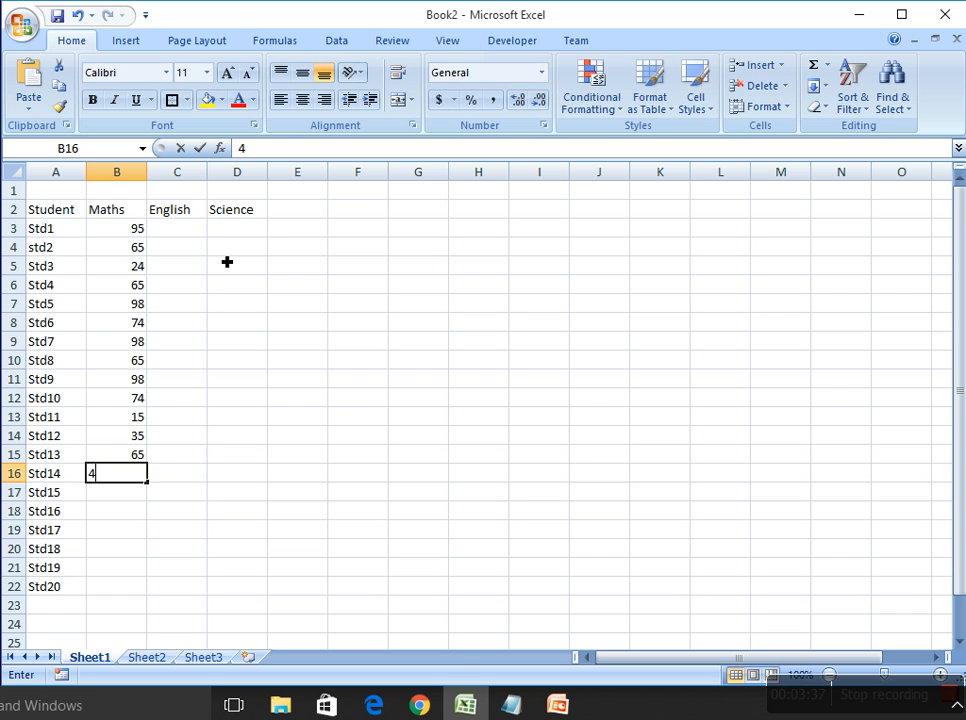
text(5)
key(Return)
Complete the Maths column with the marks 5, 5, 74, 98, 77 and 88 in cells B17 to B22.
text(5)
key(Return)
text(5)
key(Return)
text(74)
key(Return)
text(98)
key(Return)
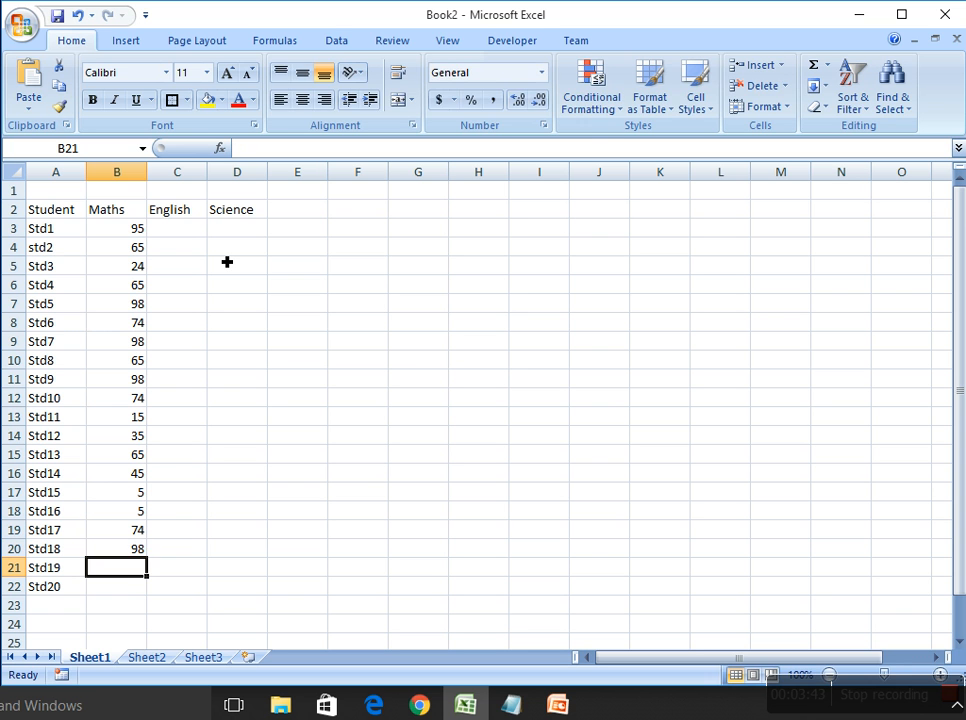
text(77)
key(Return)
text(88)
key(Return)
Enter the English marks 78, 74, 75 and 76 in cells C3 to C6.
key(Up)
key(Up)
key(Up)
key(Up)
key(Up)
key(Up)
key(Up)
key(Up)
key(Up)
key(Up)
key(Up)
key(Up)
key(Up)
key(Up)
key(Up)
key(Up)
key(Up)
key(Right)
key(Up)
key(Up)
key(Up)
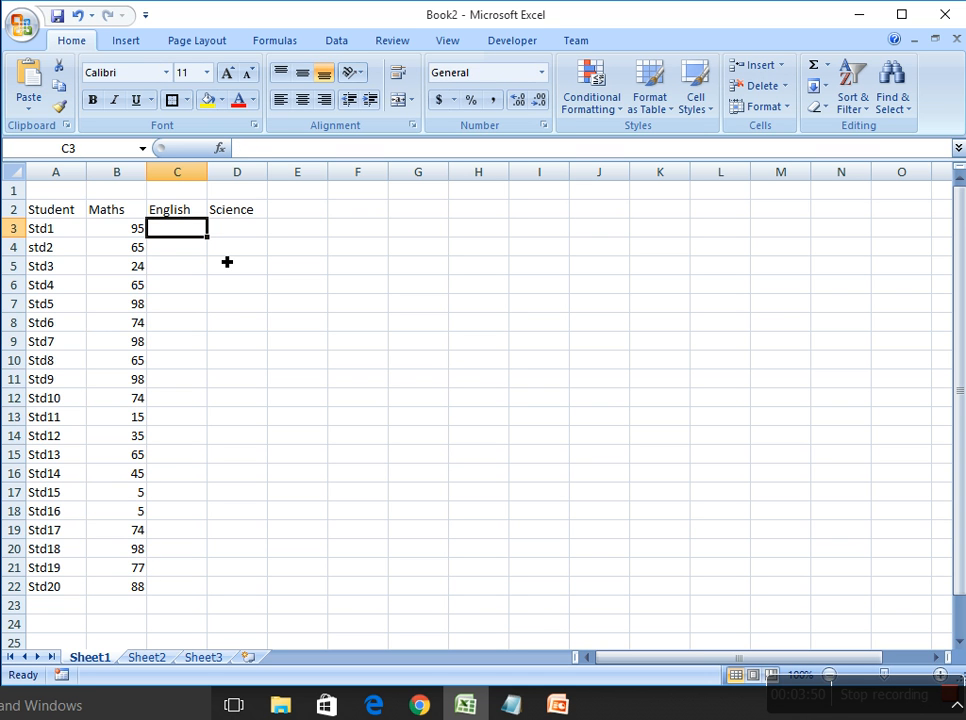
text(78)
key(Return)
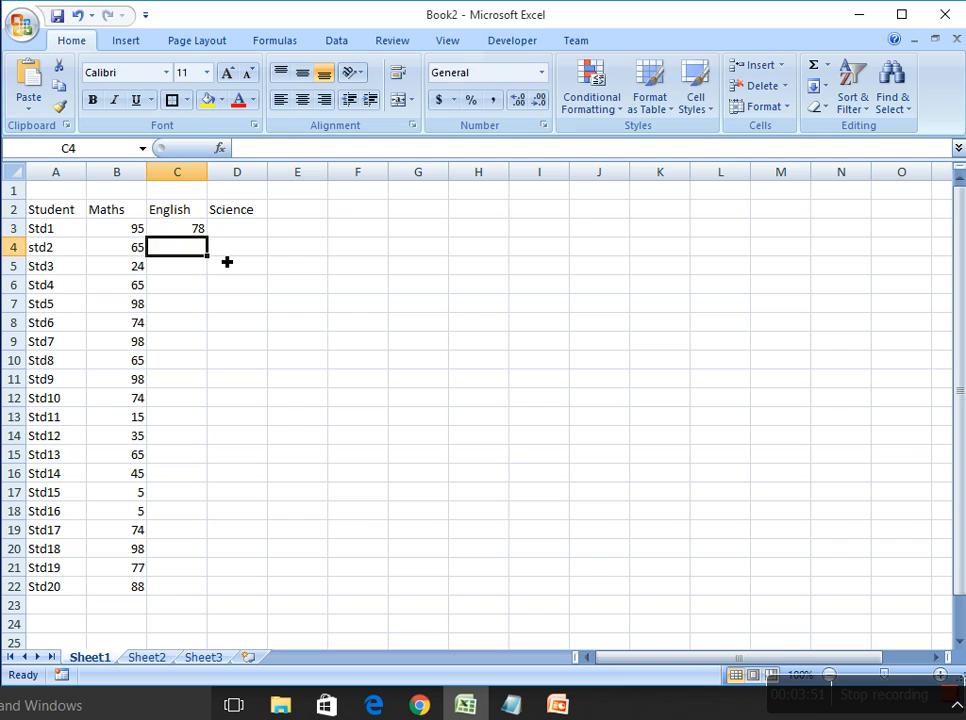
text(74)
key(Return)
text(75)
key(Return)
text(76)
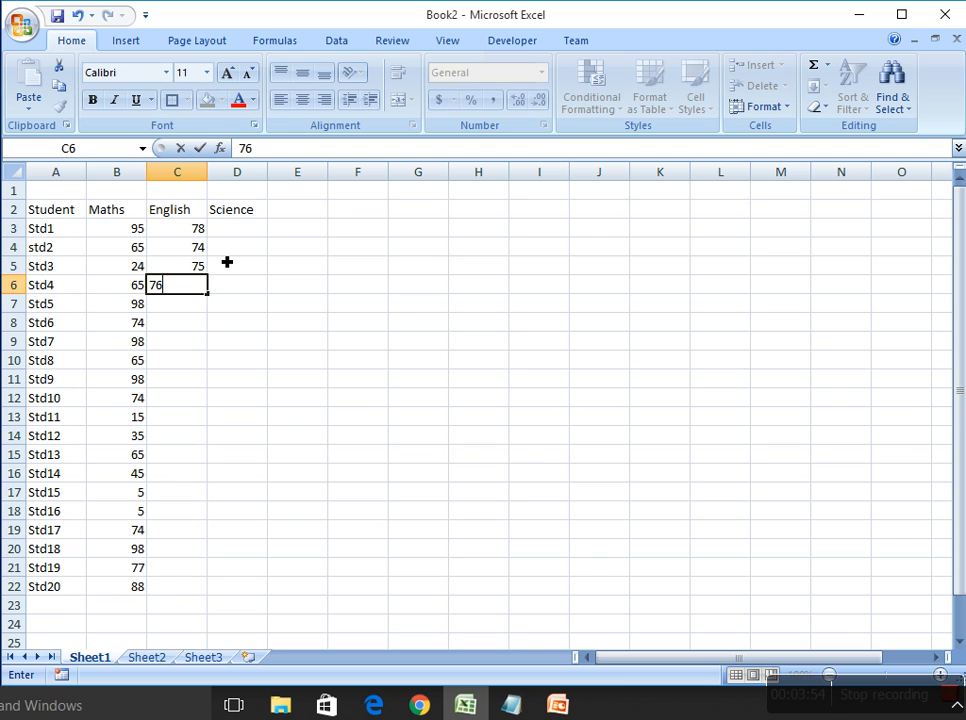
key(Return)
Enter the English marks 54, 56, 52, 32, 35 and 36 in cells C7 to C12.
text(54)
key(Return)
text(56)
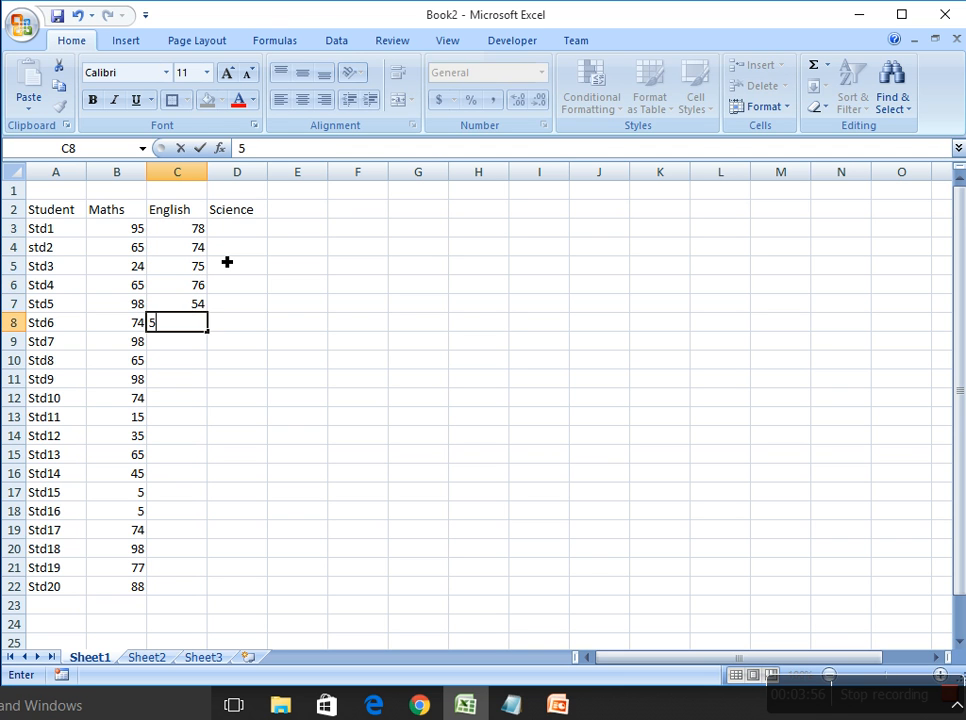
key(Return)
text(52)
key(Return)
text(32)
key(Return)
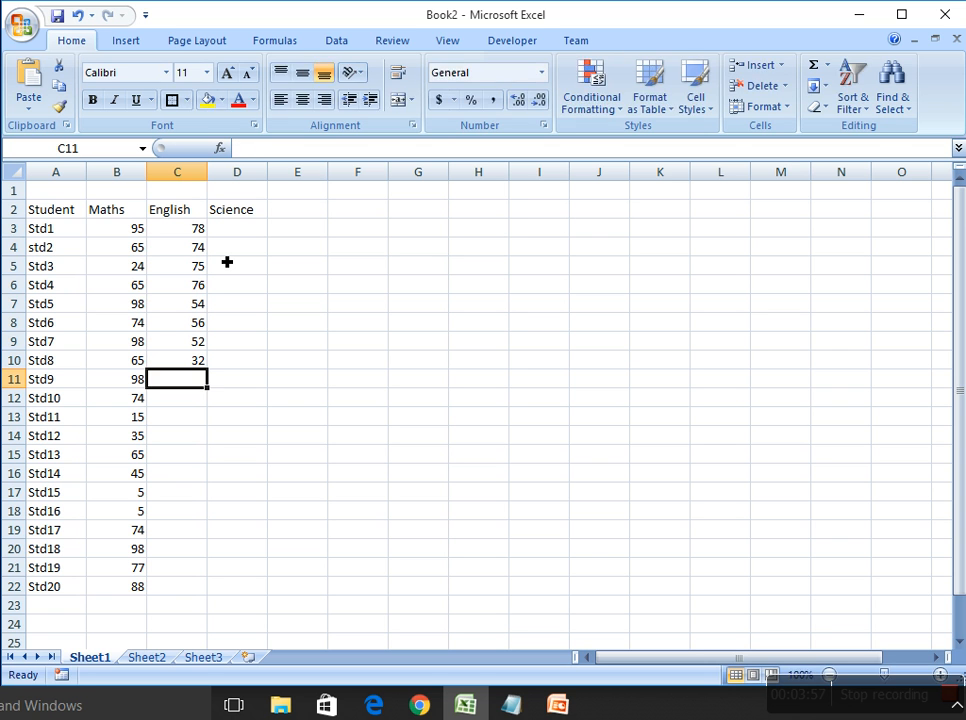
text(35)
key(Return)
text(36)
key(Return)
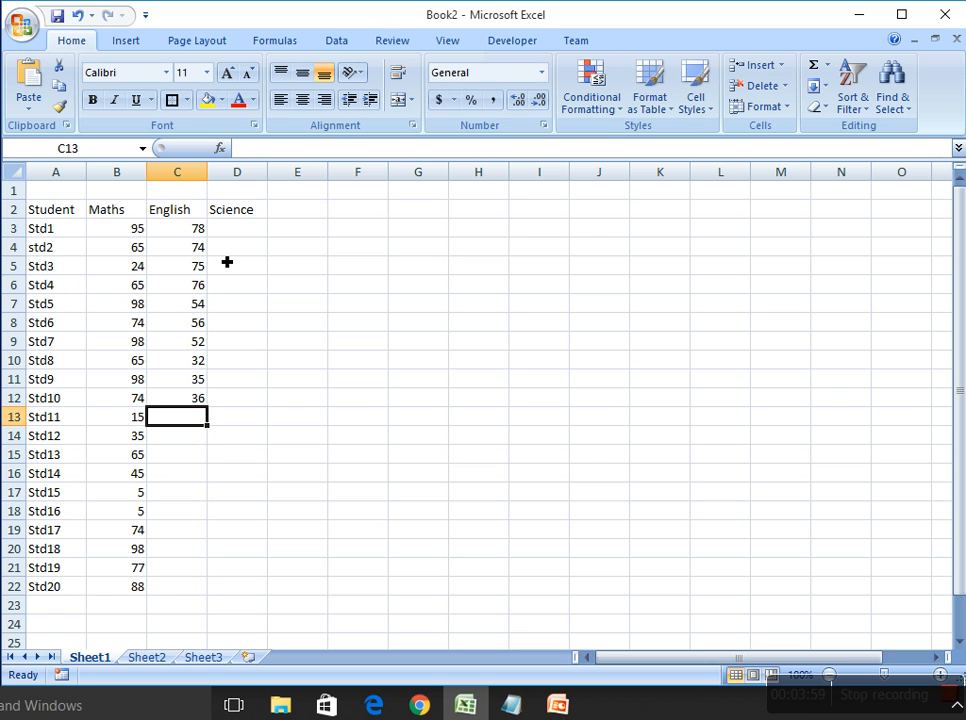
Enter the English marks 48, 41, 75, 71 and 65 in cells C13 to C17.
text(9)
key(Return)
text(41)
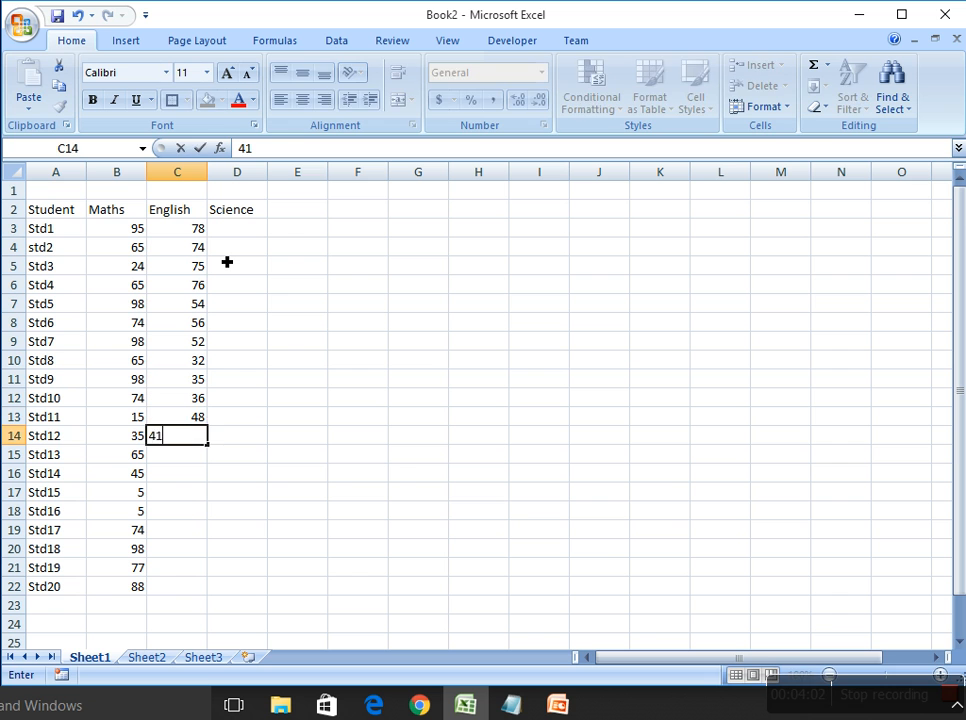
key(Return)
text(75)
key(Return)
text(71)
key(Return)
text(65)
key(Return)
Complete the English column with the marks 41, 42, 32, 12 and 15 in cells C18 to C22.
text(41)
key(Return)
text(42)
key(Return)
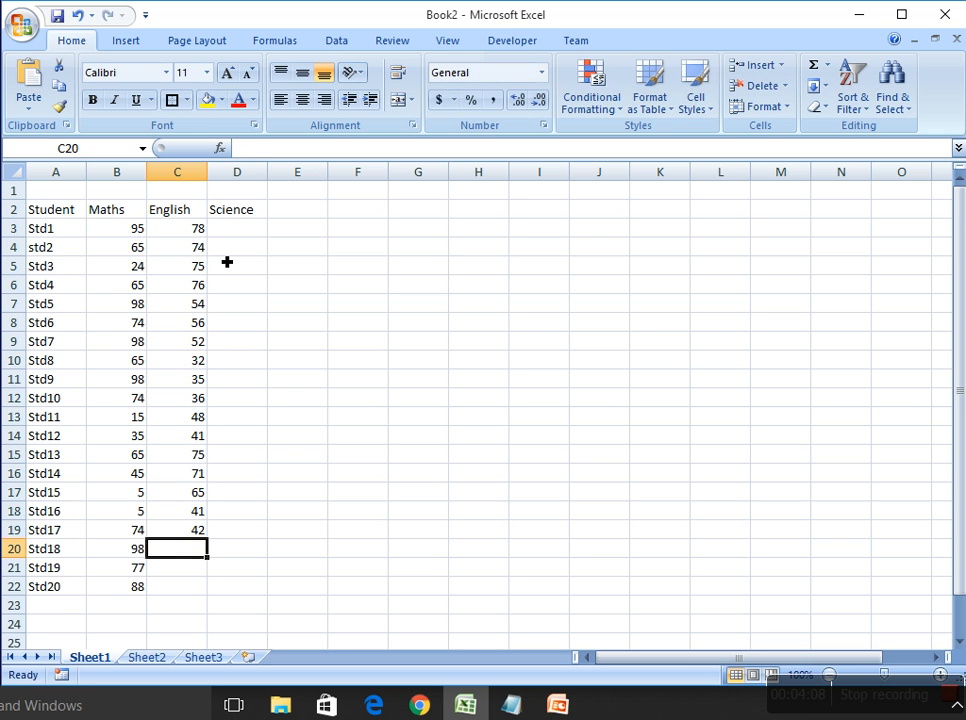
text(32)
key(Return)
text(12)
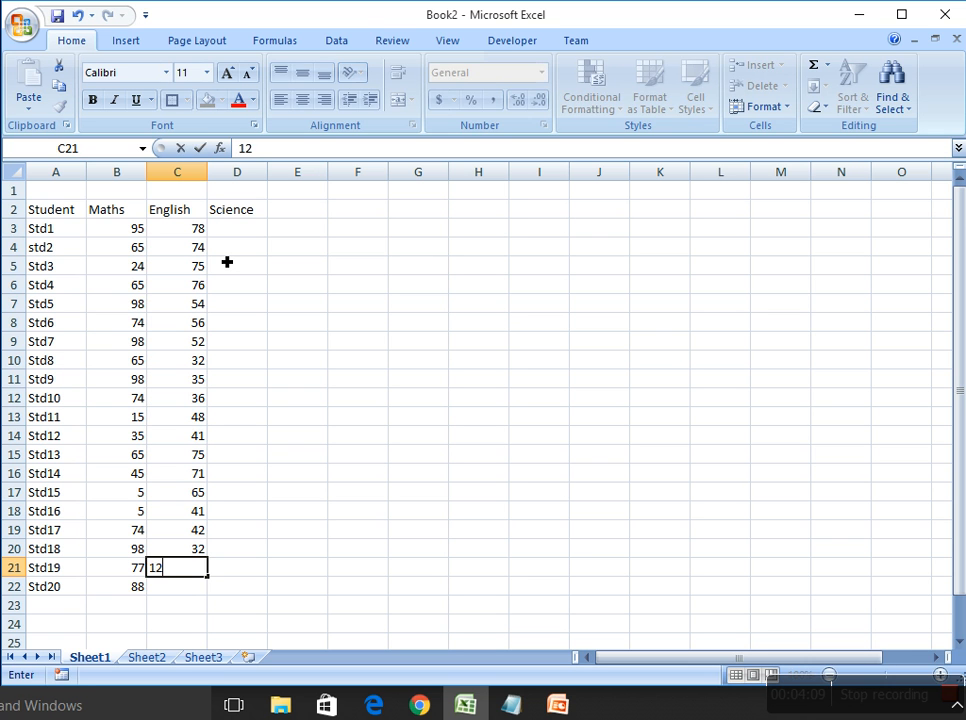
key(Return)
text(15)
key(Return)
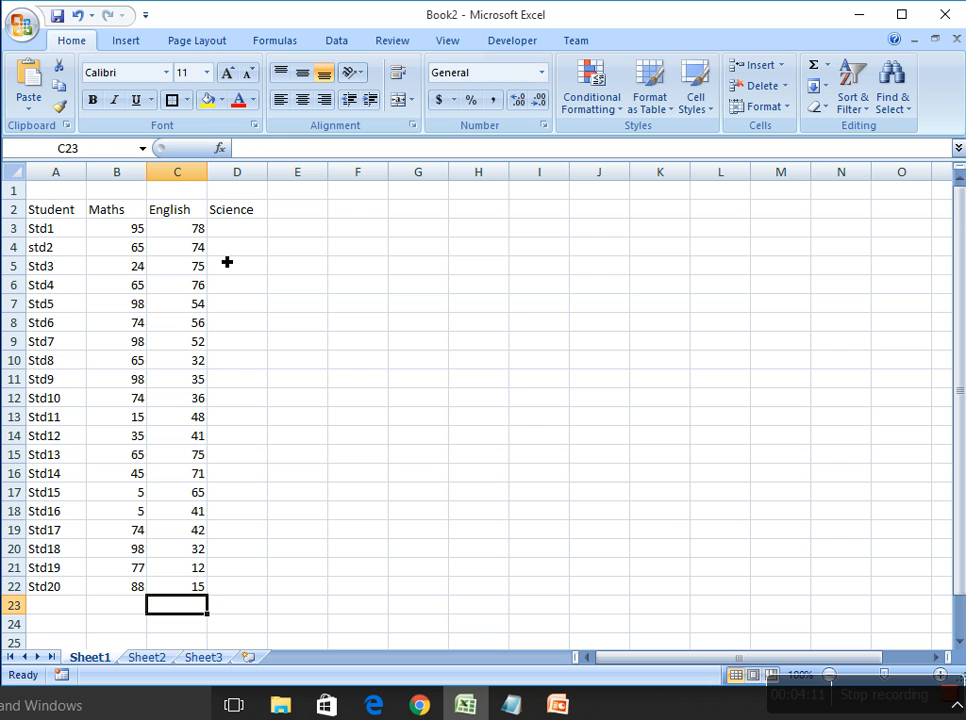
key(Left)
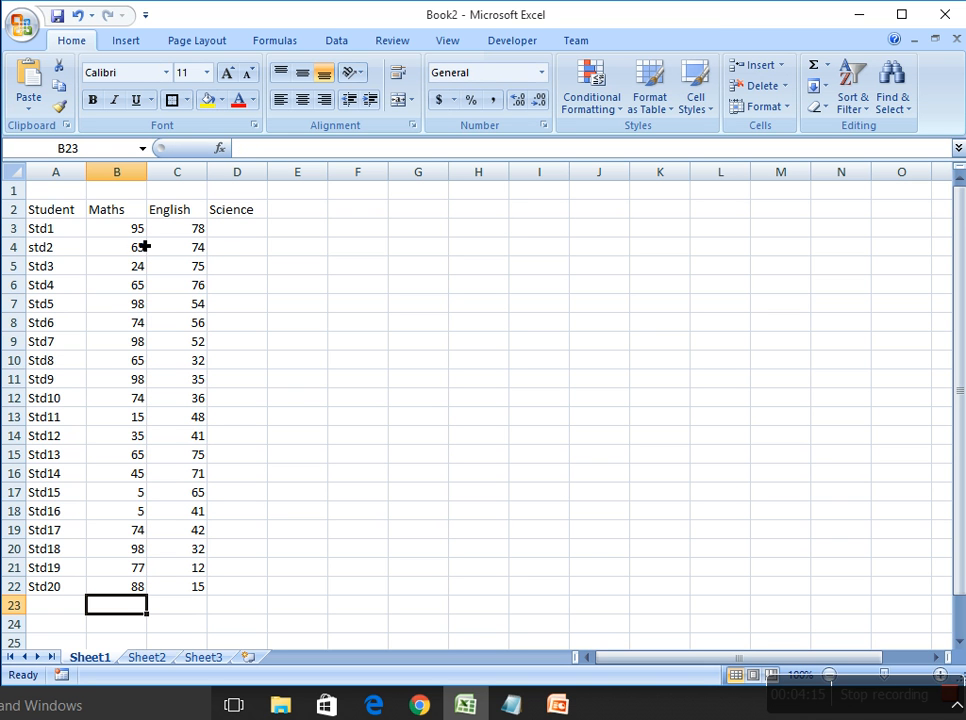
Fill the Science column by copying English marks C5:C9 to D3 and the marks from C8 down to D8.
drag(185, 270, 185, 355)
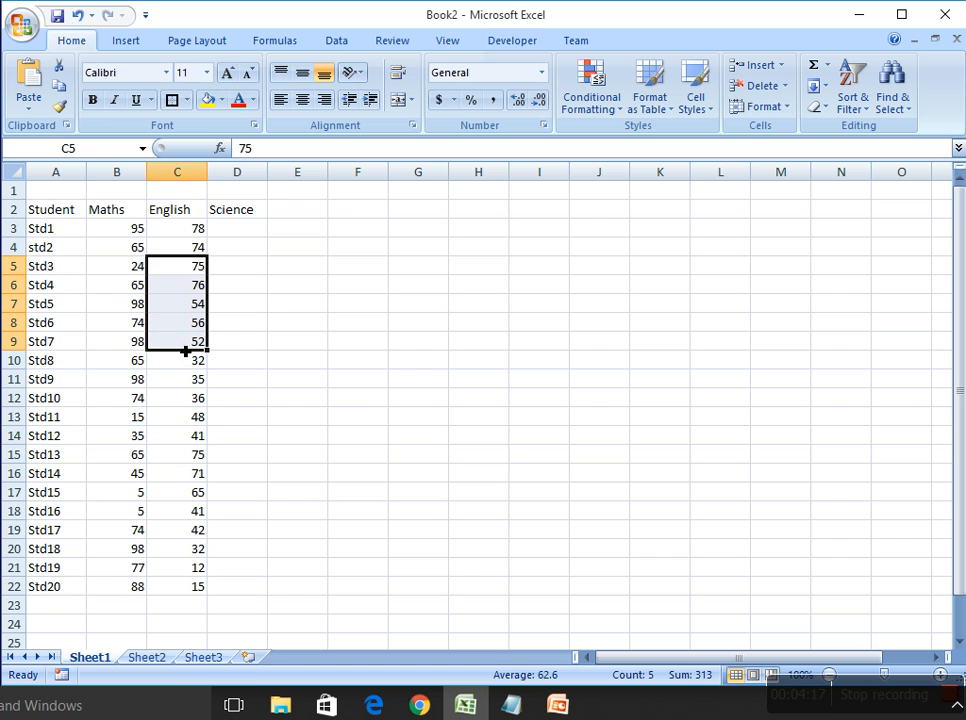
key(ctrl+c)
click(233, 228)
key(ctrl+v)
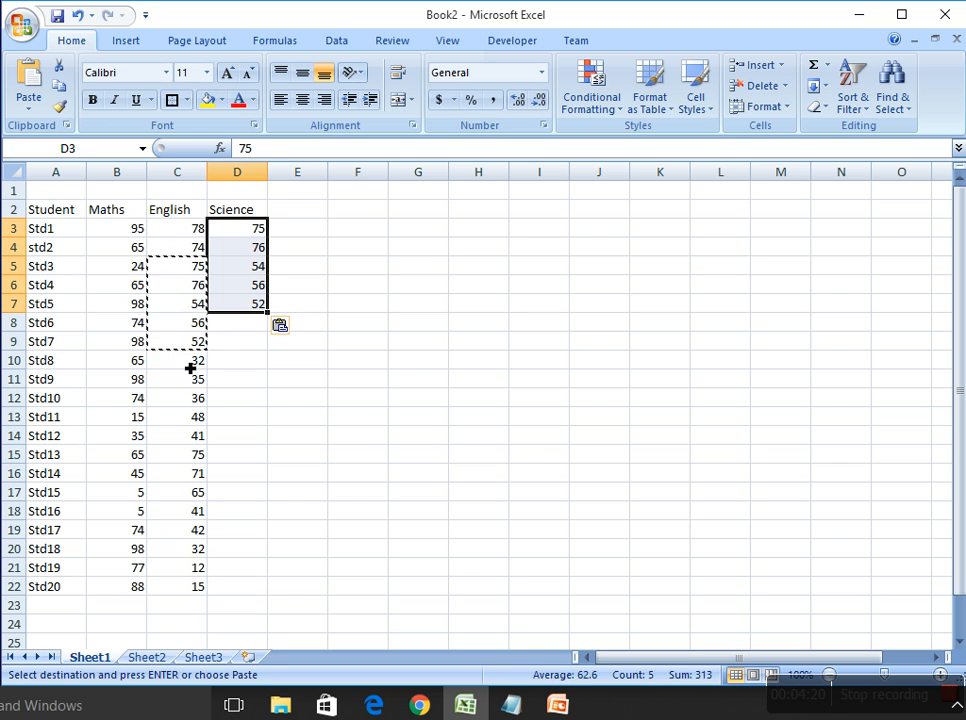
drag(188, 324, 207, 511)
key(ctrl+c)
click(262, 324)
key(ctrl+v)
Copy the Maths marks B14:B17 to the Science column at D13 and B19:B22 to D17.
drag(136, 437, 130, 587)
key(ctrl+c)
click(250, 418)
key(ctrl+v)
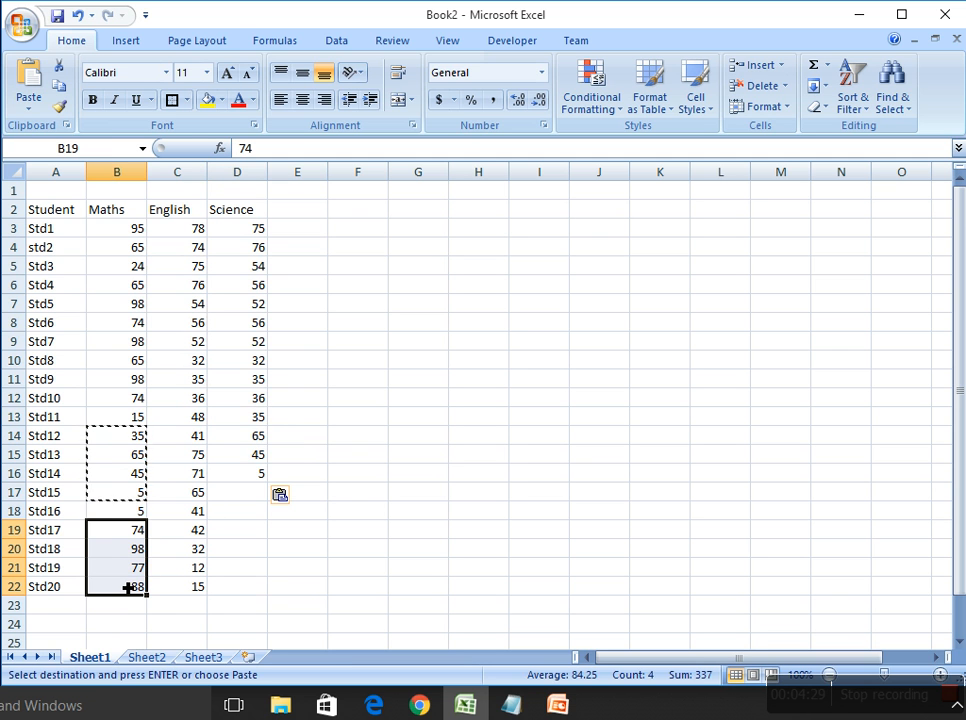
key(ctrl+c)
click(245, 502)
key(ctrl+v)
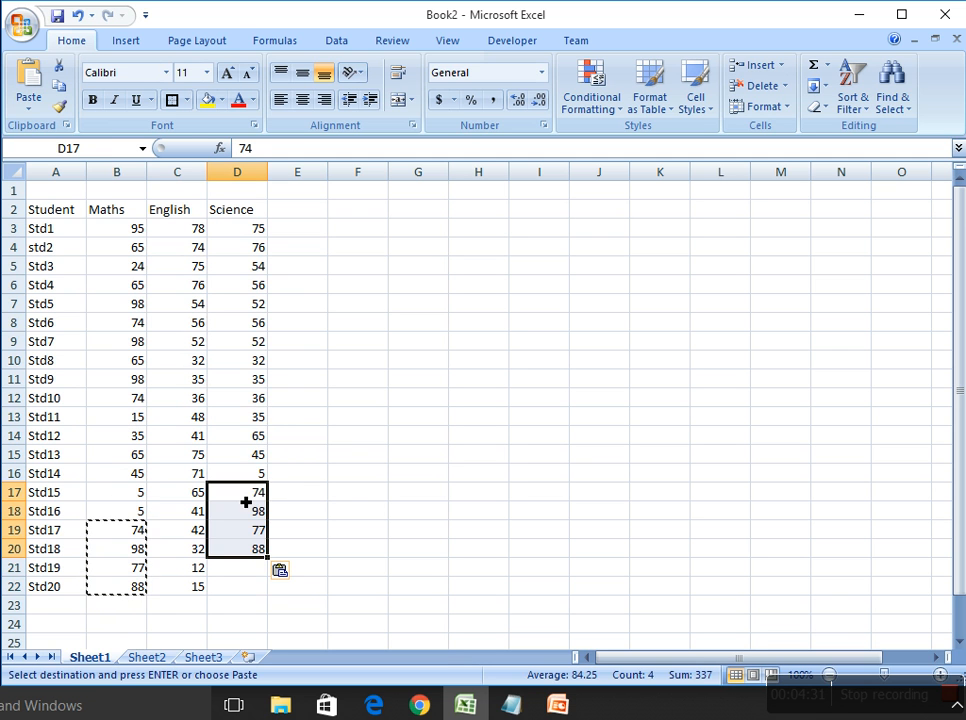
Copy the English marks in C19:C20 into the last two Science cells, D21:D22.
drag(179, 536, 181, 548)
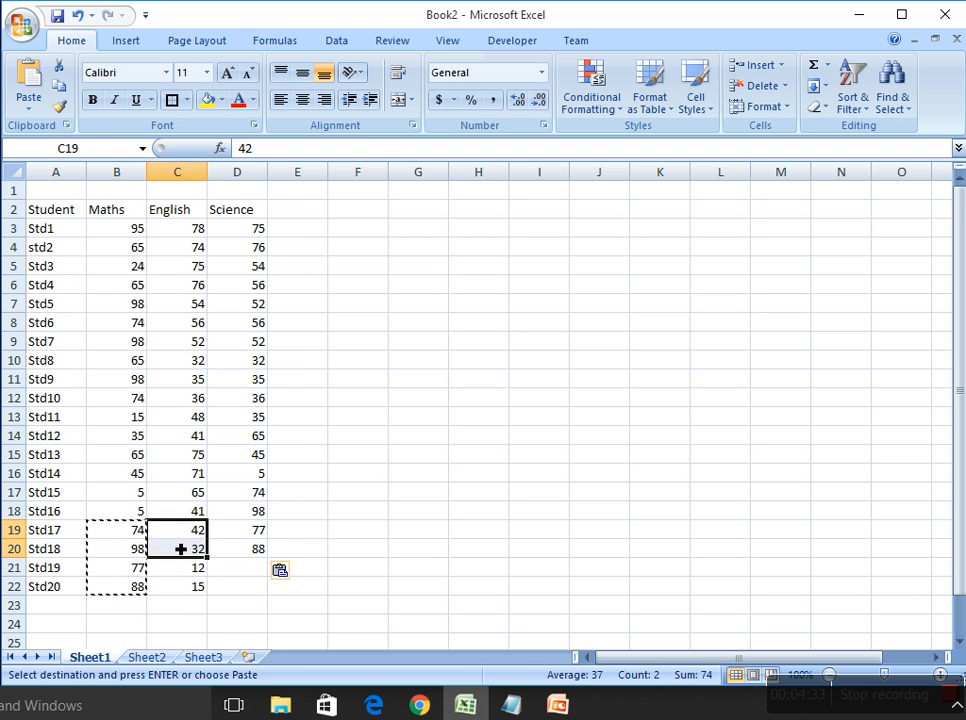
key(ctrl+c)
click(235, 580)
key(ctrl+v)
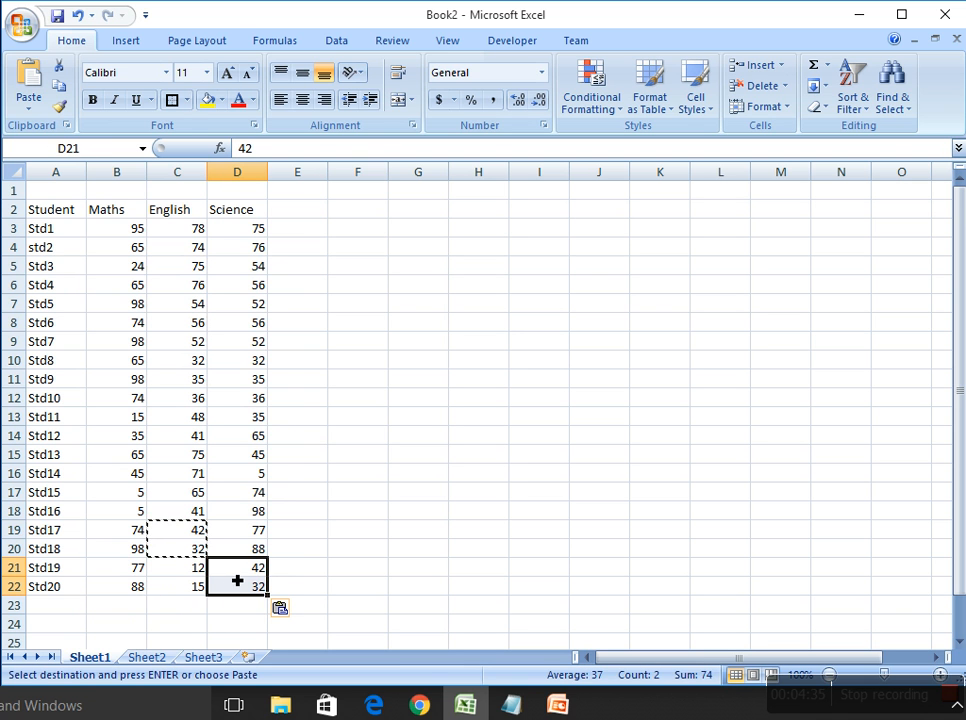
Total the Maths marks in cell B23 with the formula =sum(B3:B22).
click(224, 608)
click(142, 609)
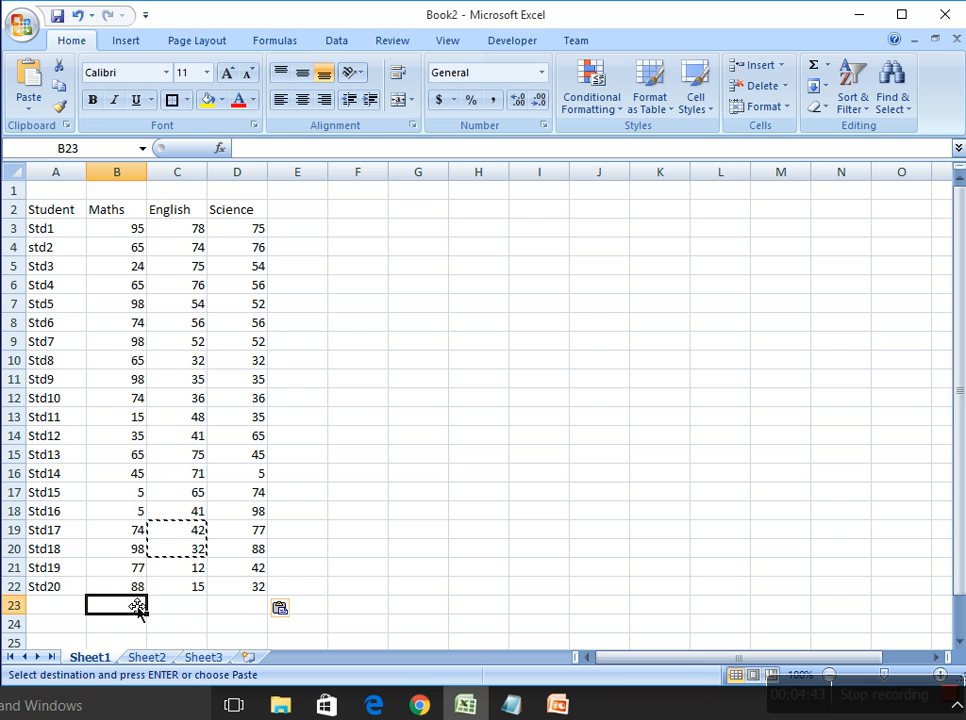
text(=)
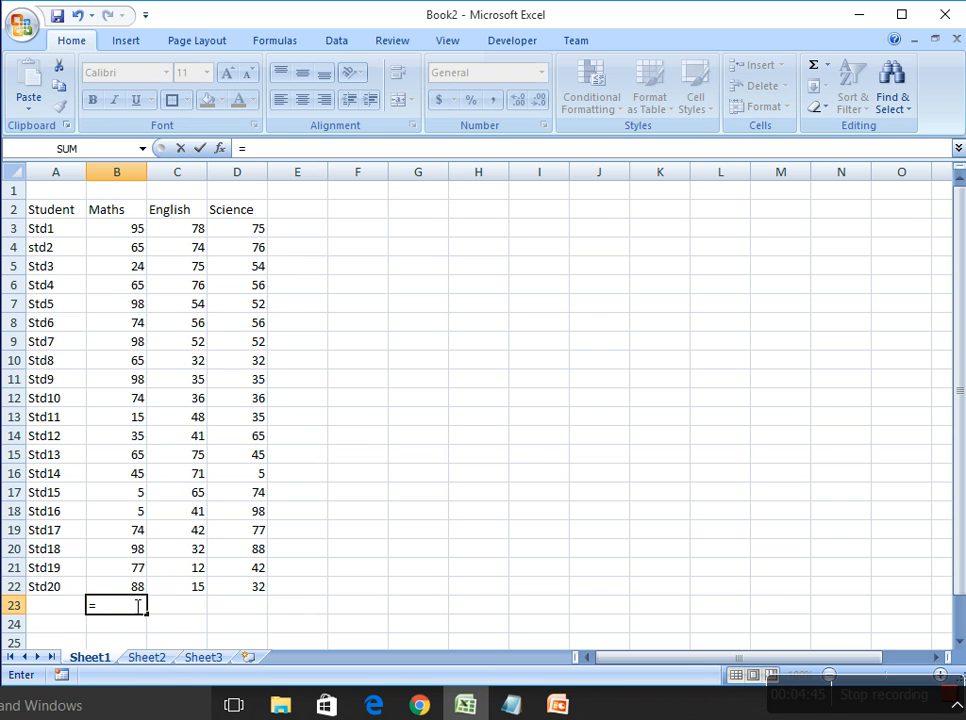
text(s)
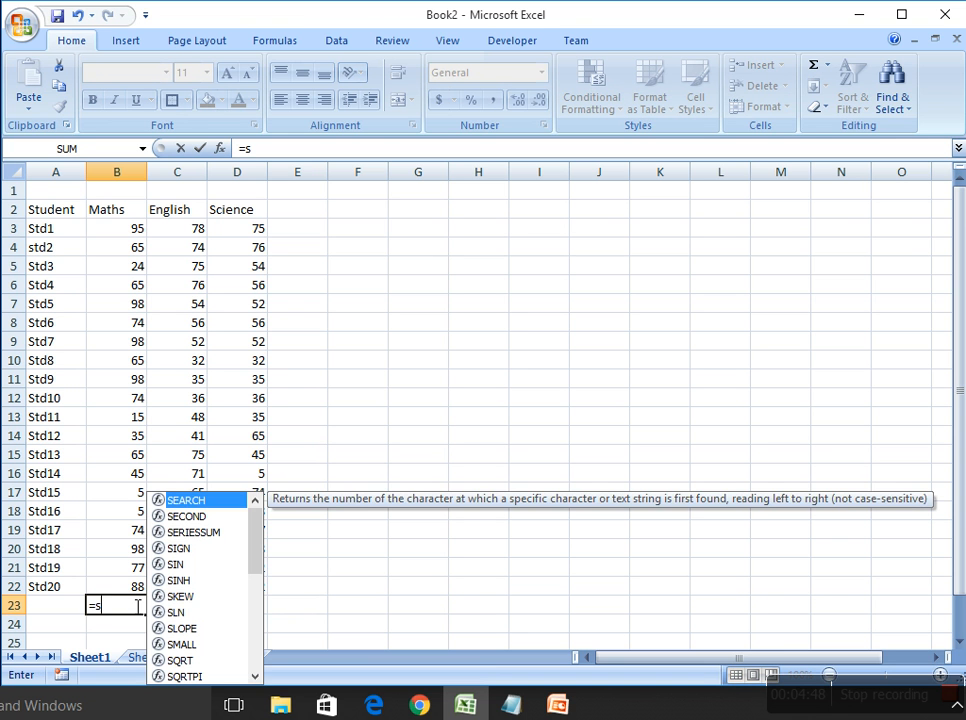
text(um)
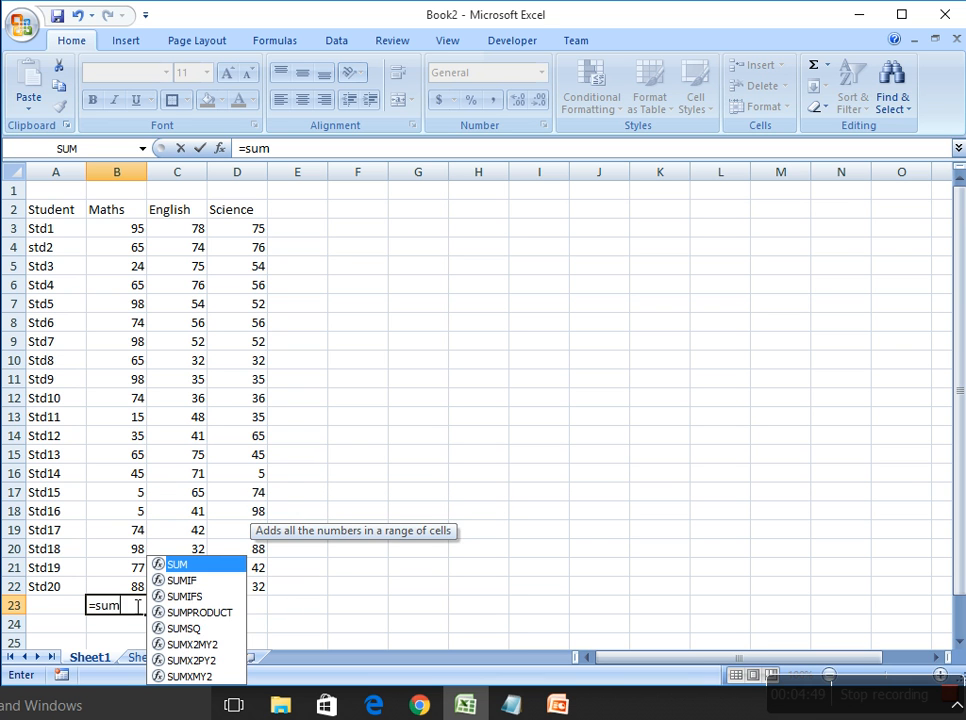
text(()
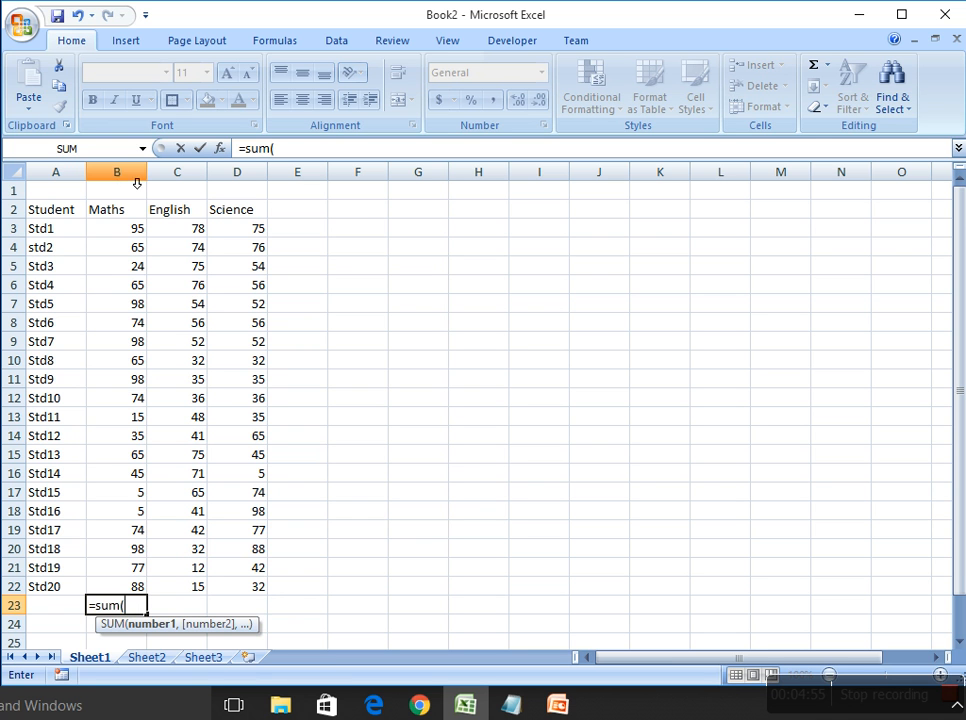
click(123, 233)
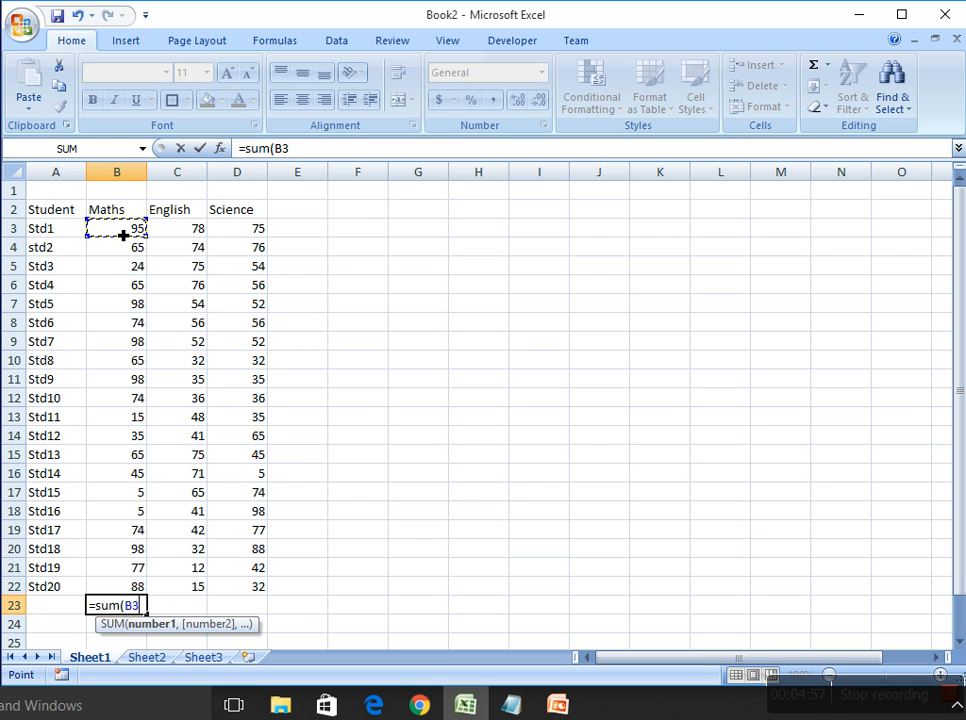
shift+click(131, 586)
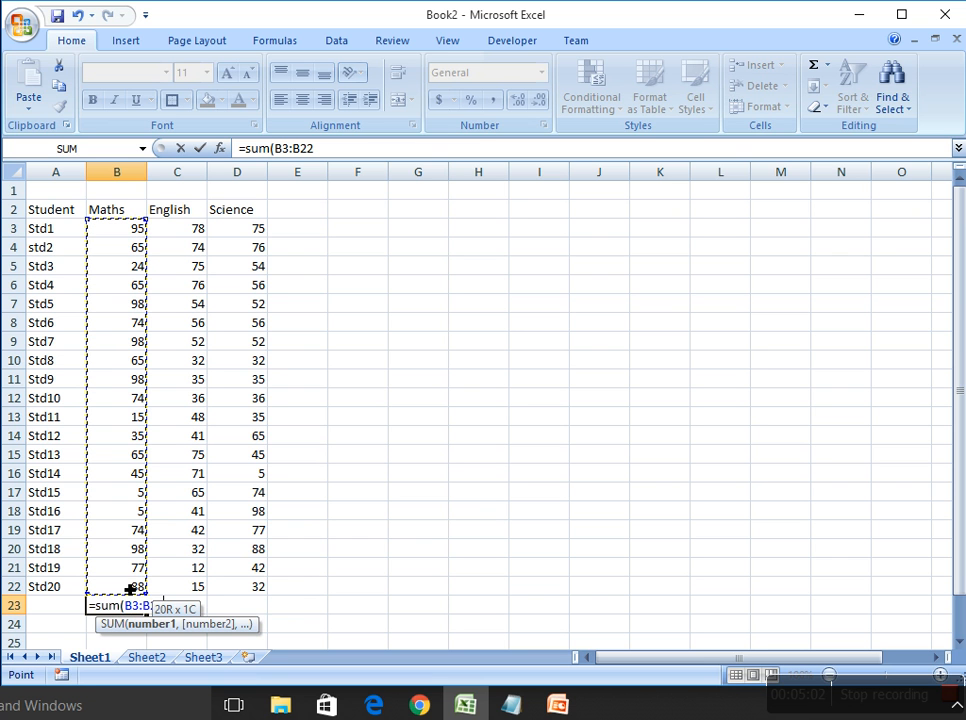
text())
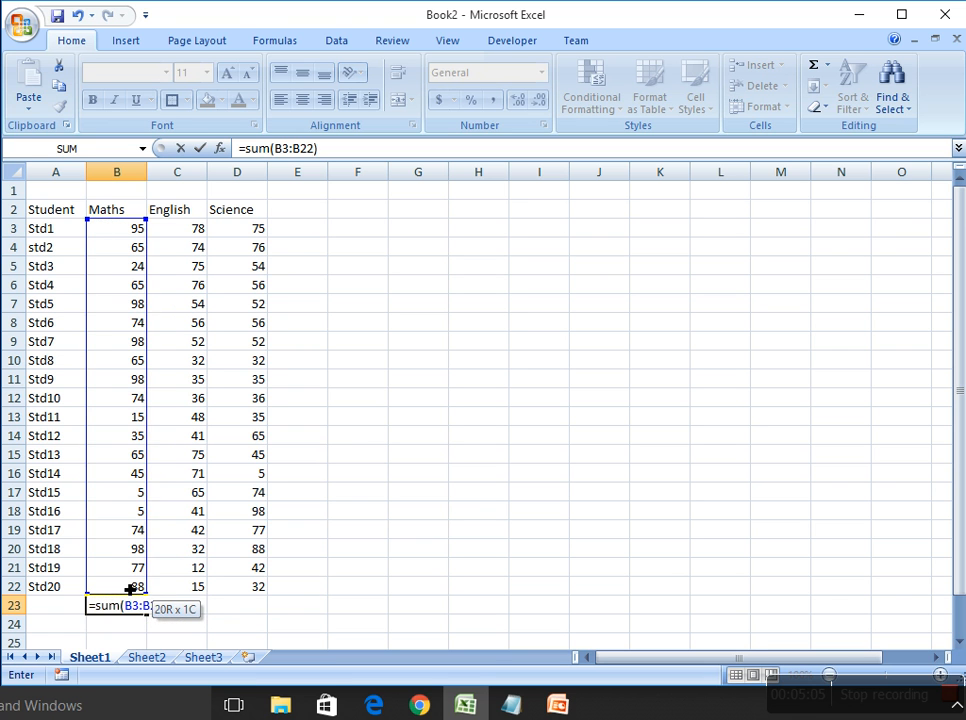
key(Return)
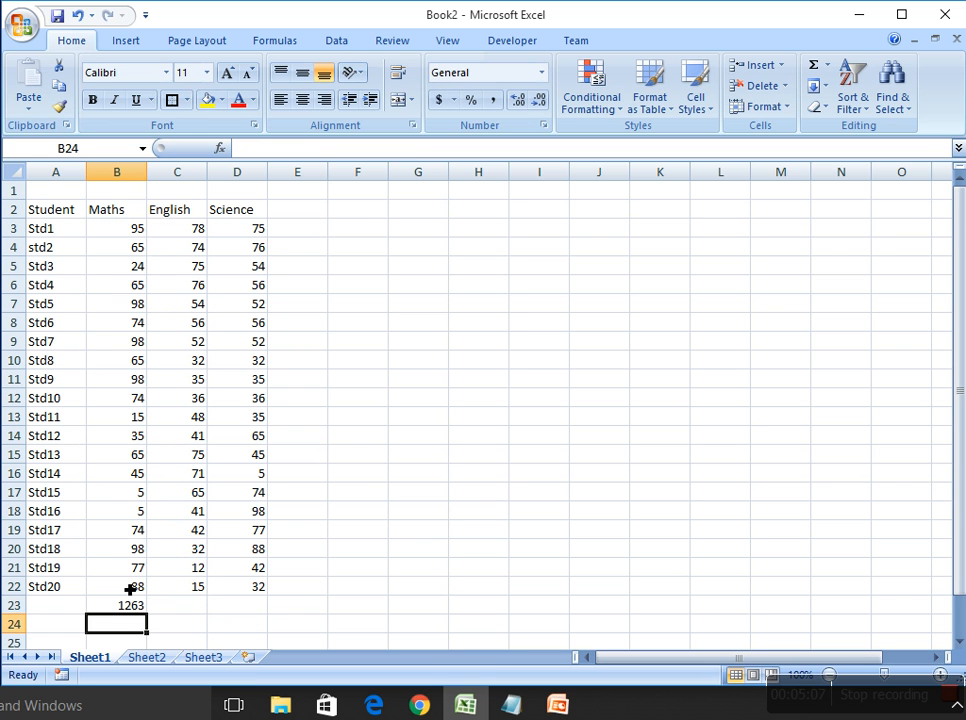
Make the Maths total in B23 bold and select the whole of row 23.
key(Up)
key(ctrl+b)
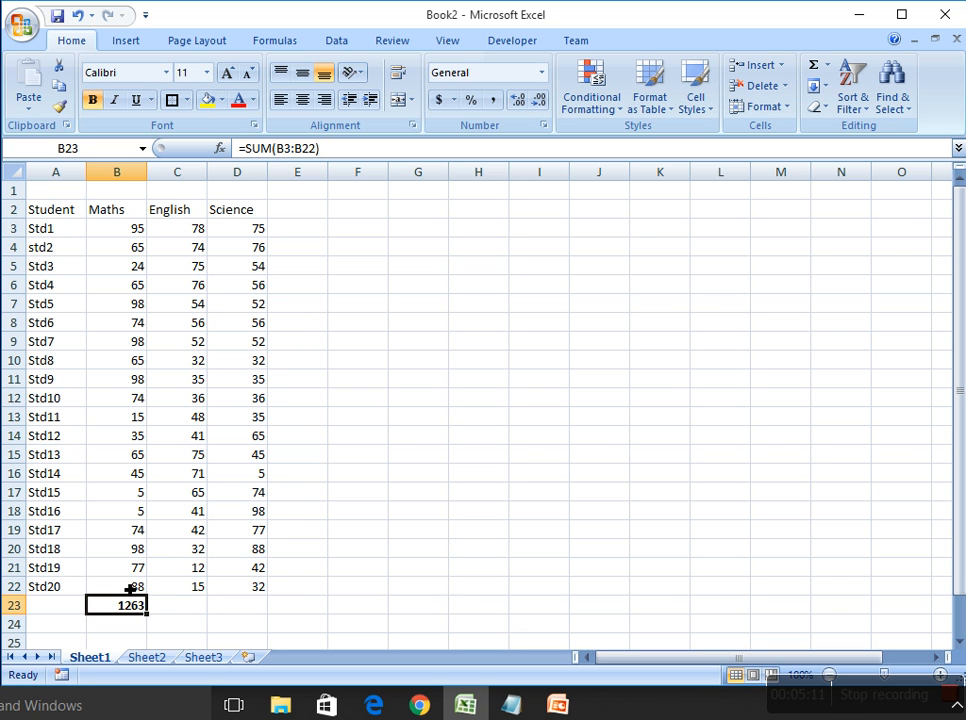
key(Right)
key(Left)
click(20, 608)
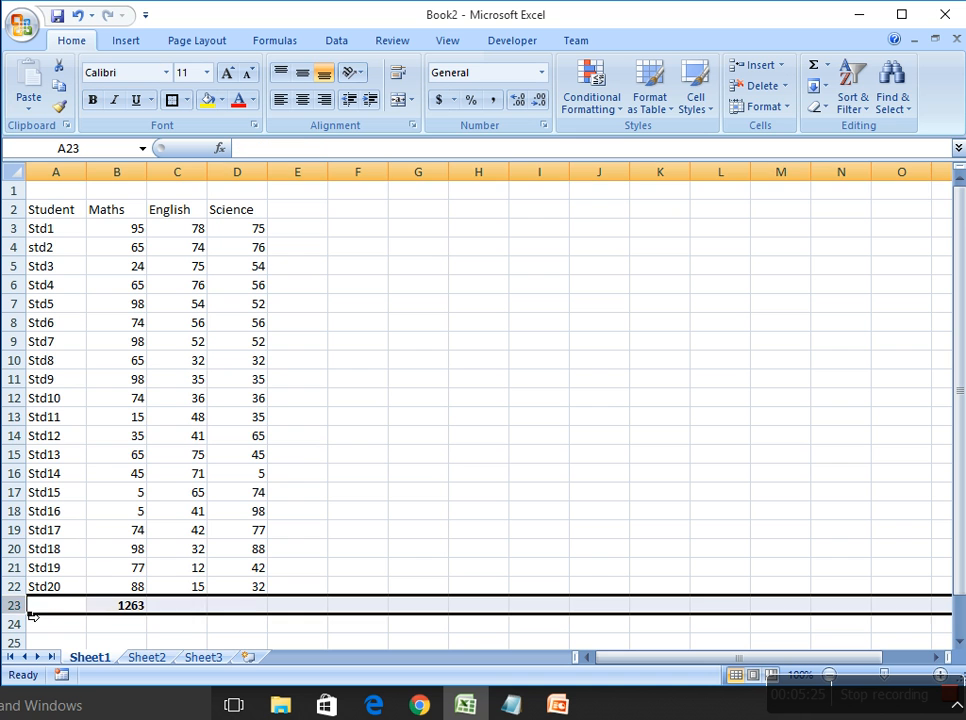
Insert an empty row above the Maths total and extend its SUM range to B3:B23.
right_click(21, 609)
click(68, 463)
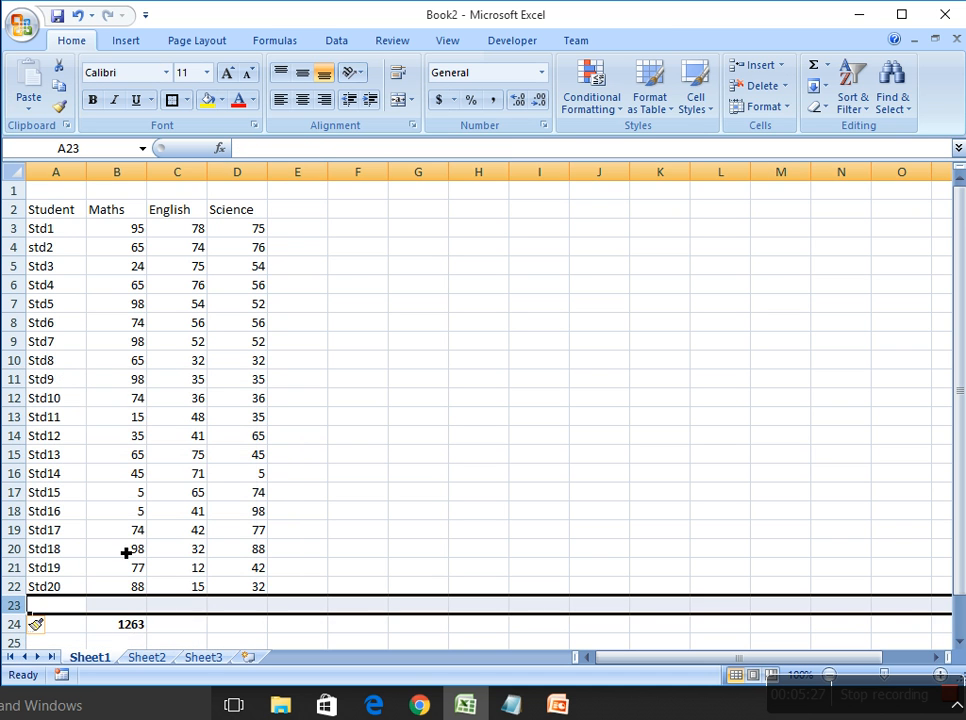
click(128, 626)
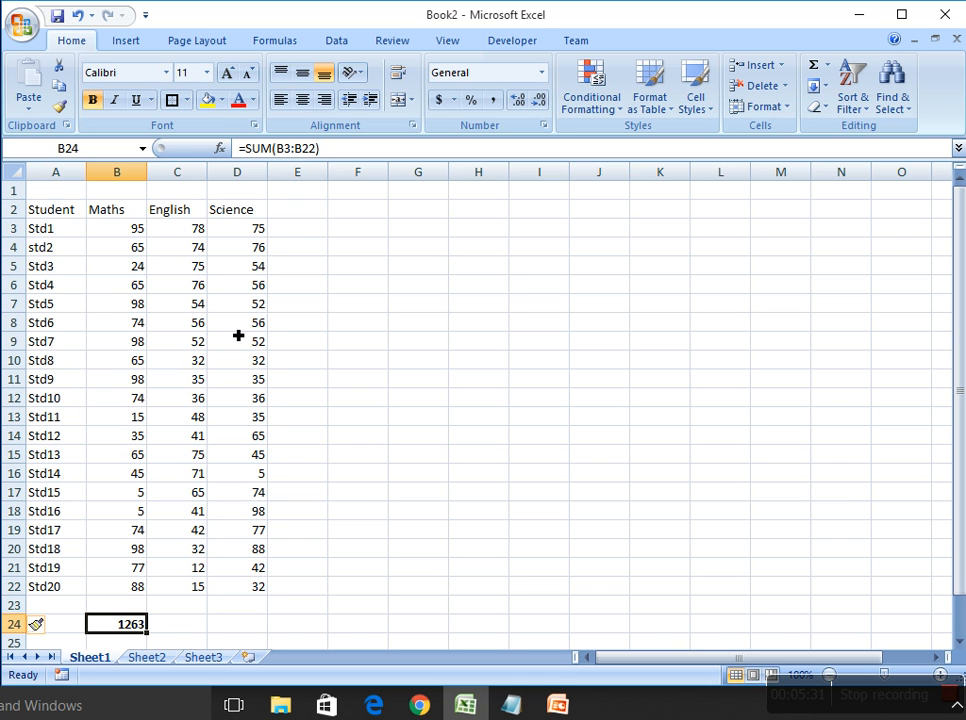
click(316, 152)
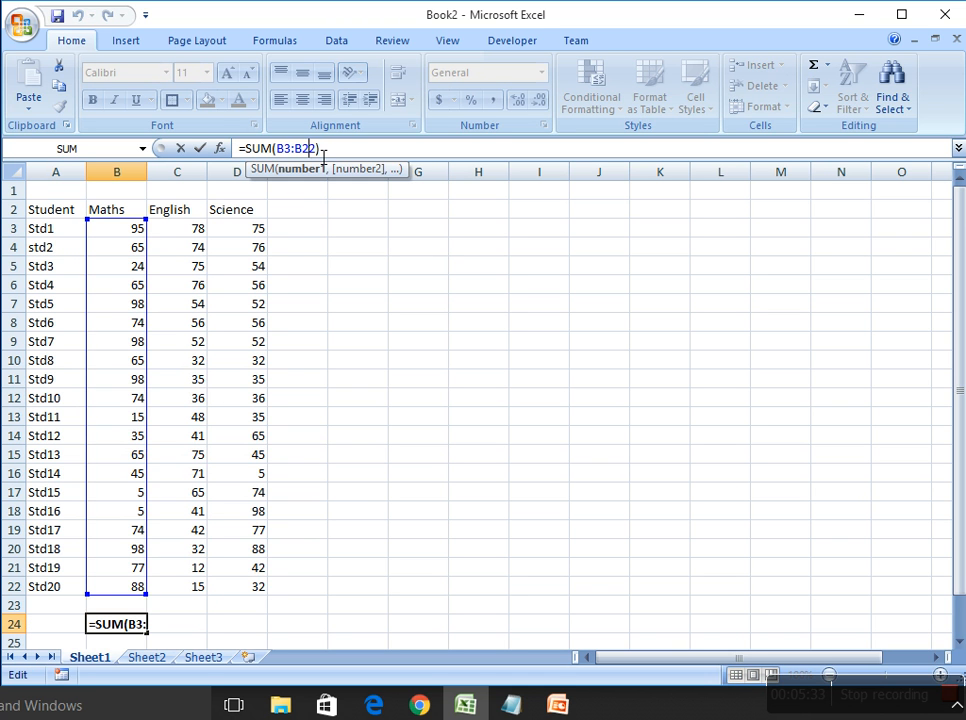
key(BackSpace)
text(3)
key(Return)
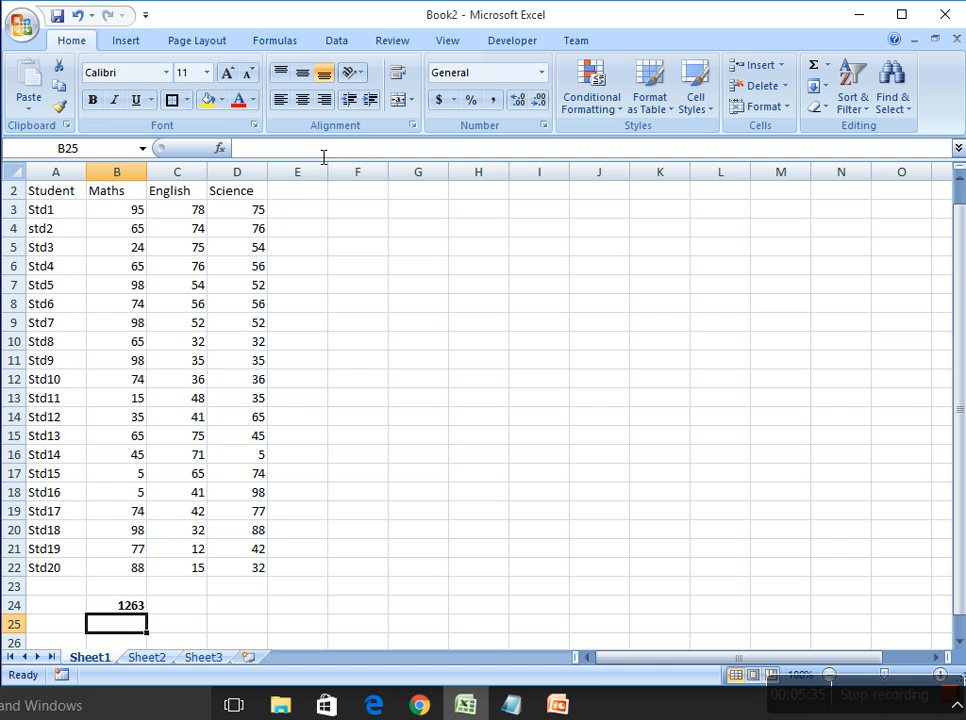
Insert an empty row 17 above Std15 and check the SUM formula of the Maths total in B25.
click(16, 476)
right_click(16, 477)
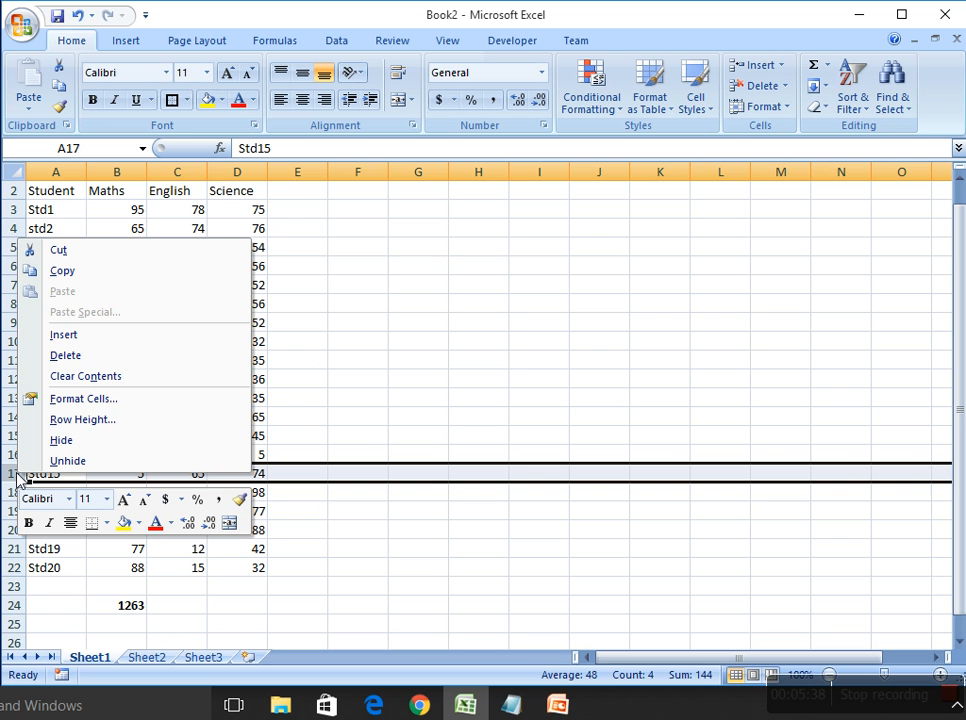
click(62, 336)
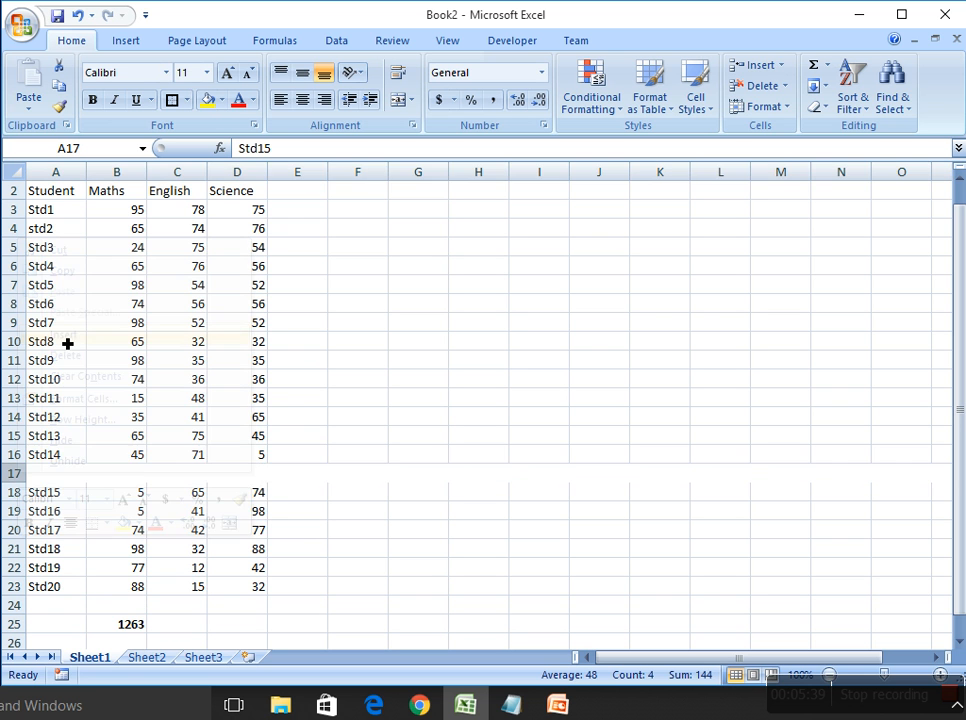
click(133, 627)
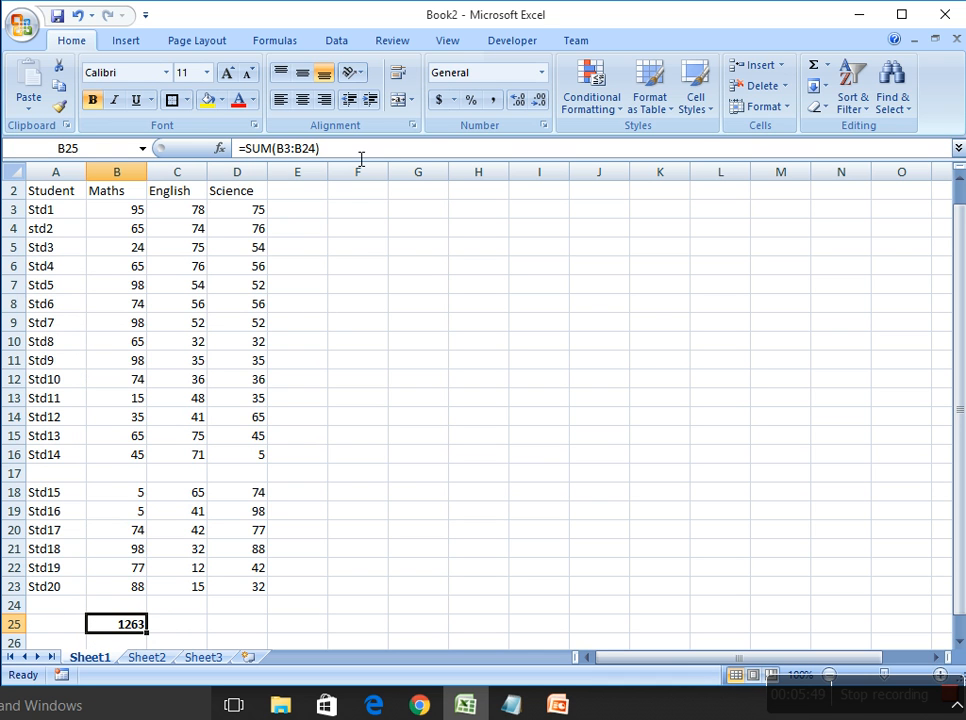
Enter std21 as the student in cell A17 of the new row.
click(66, 478)
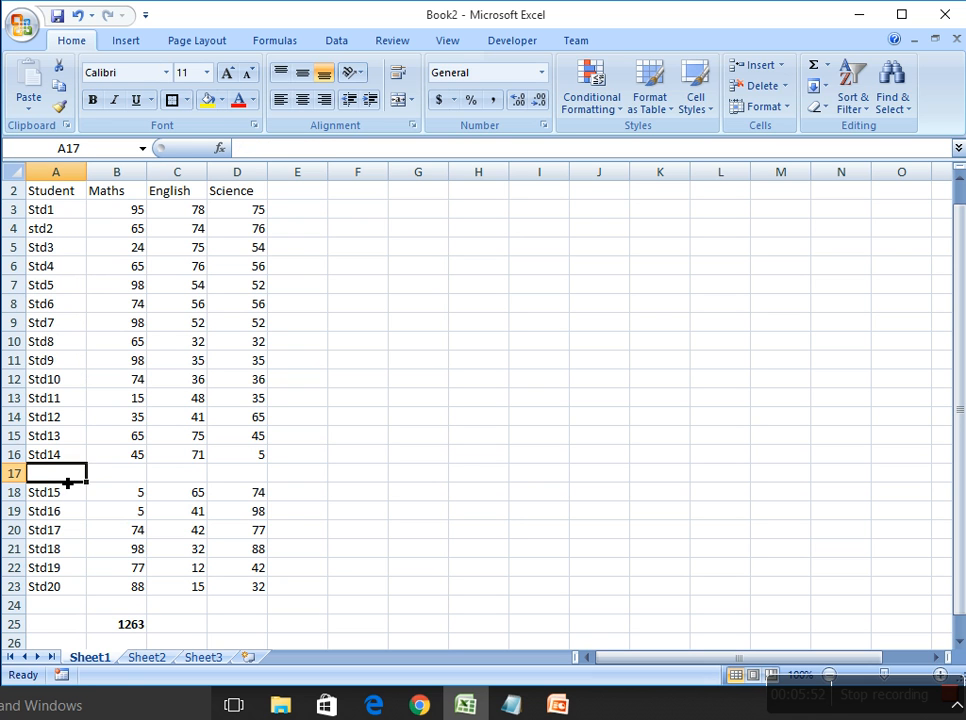
text(stud)
key(BackSpace)
key(BackSpace)
text(d)
text(12)
key(BackSpace)
key(BackSpace)
text(21)
key(Return)
Enter std21's marks in row 17 as Maths 87, English 95 and Science 12, and select the Maths total in B25.
key(Up)
key(Right)
text(87)
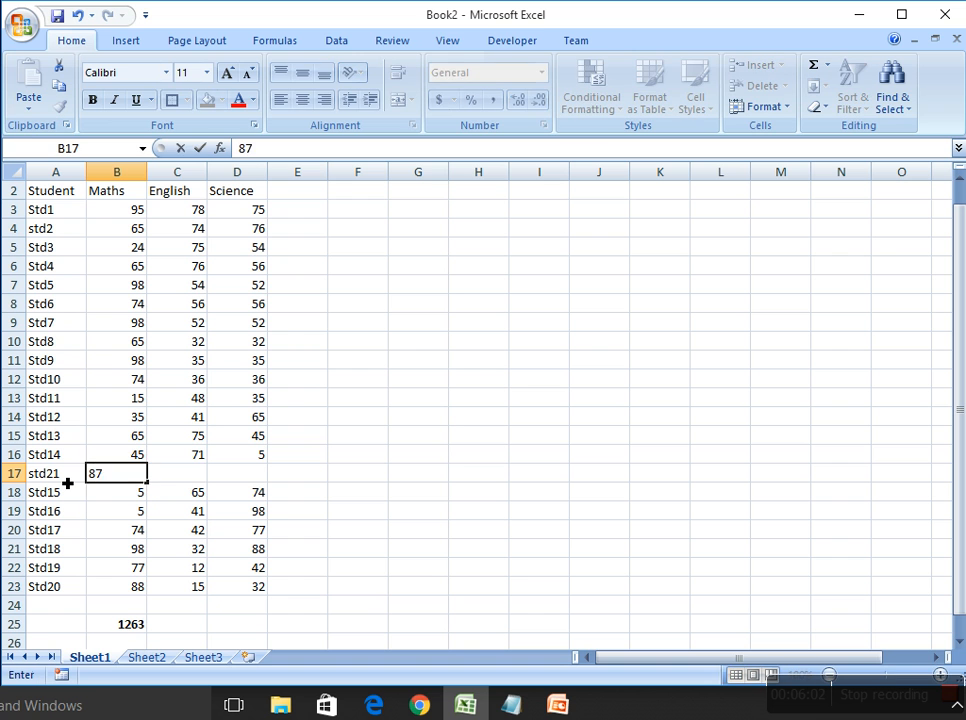
key(Return)
key(Up)
key(Right)
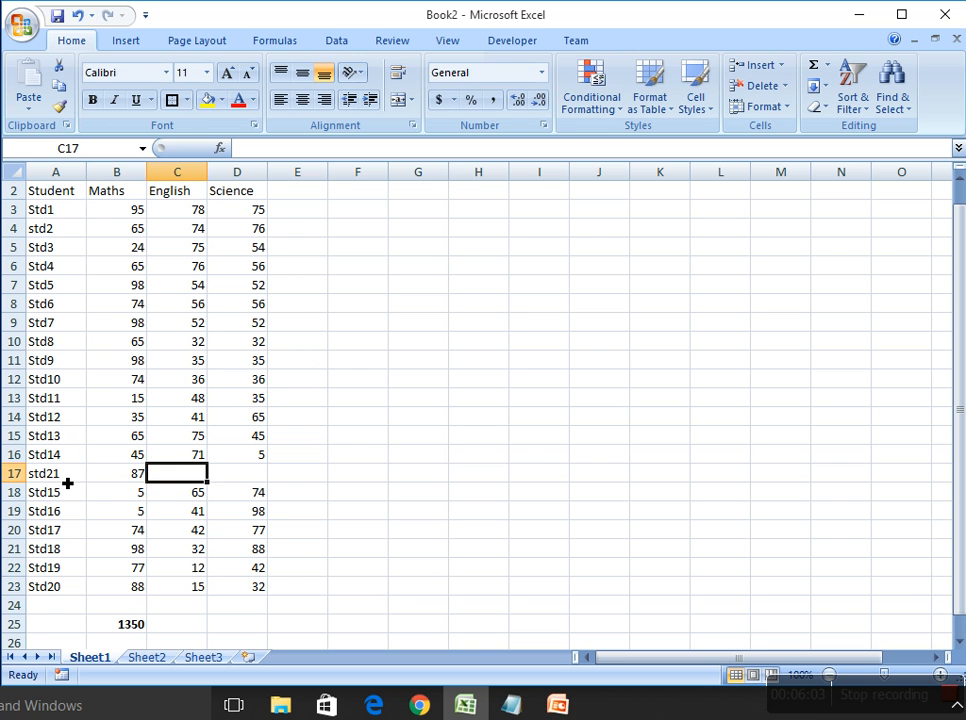
text(95)
key(Return)
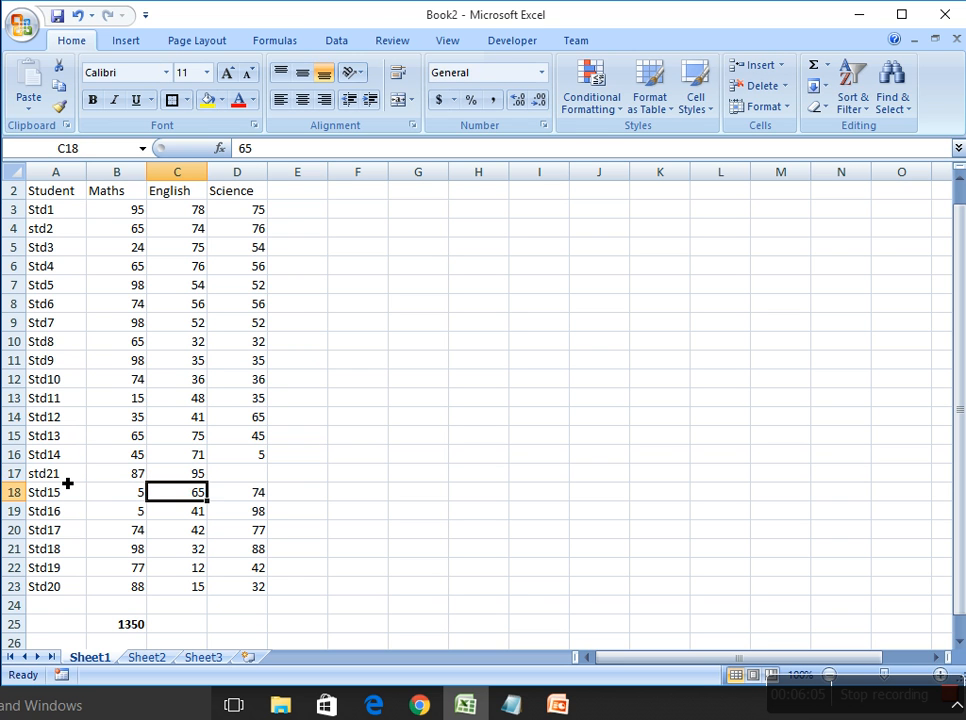
key(Up)
key(Right)
text(12)
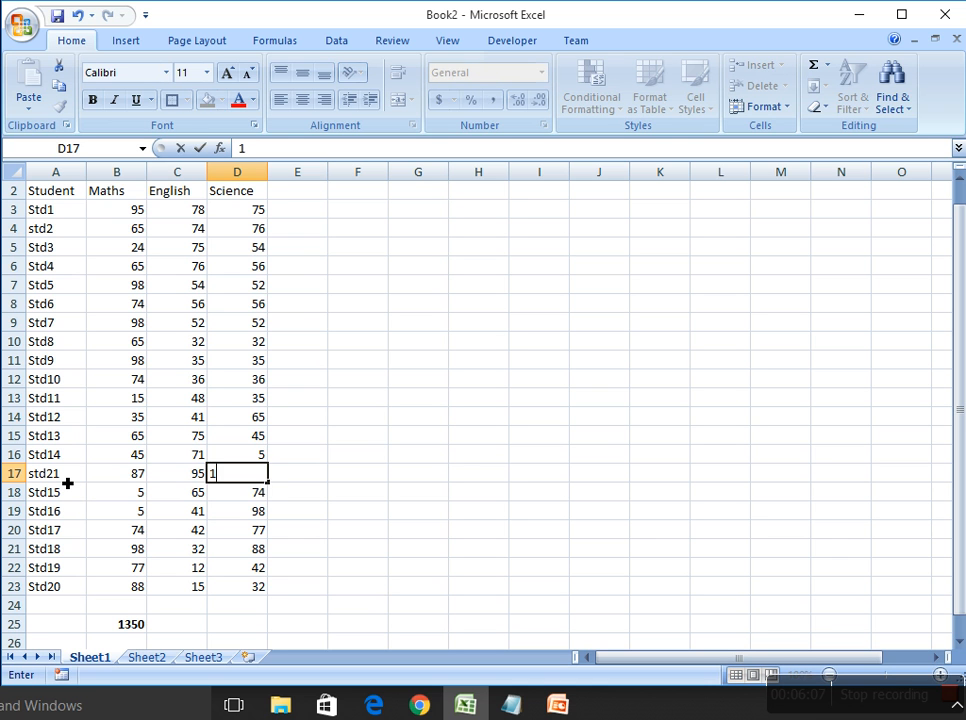
key(Return)
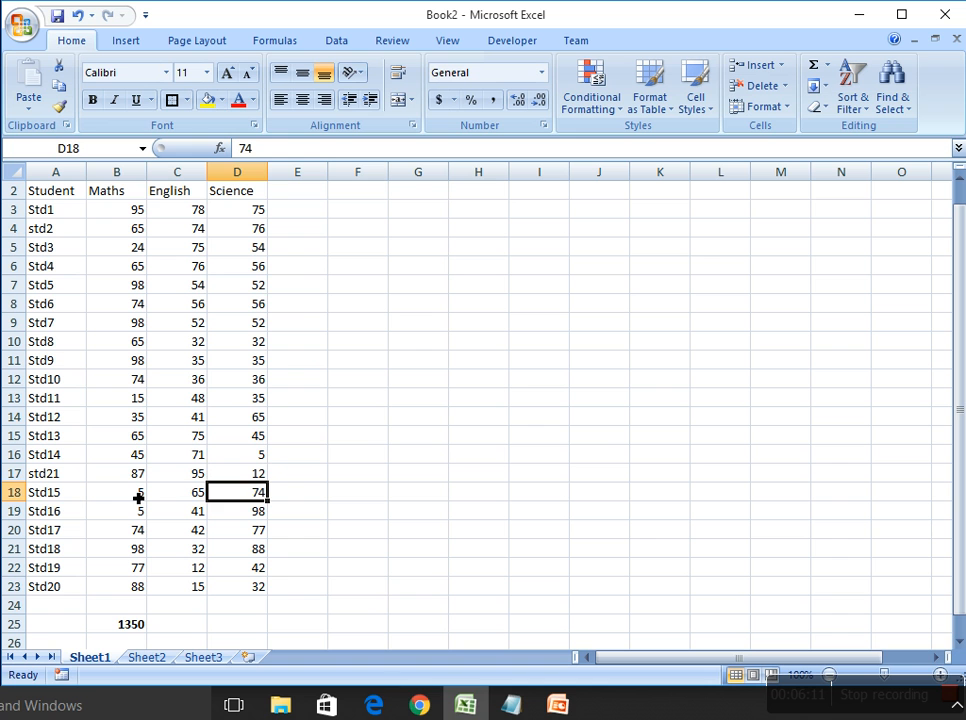
click(352, 586)
click(133, 628)
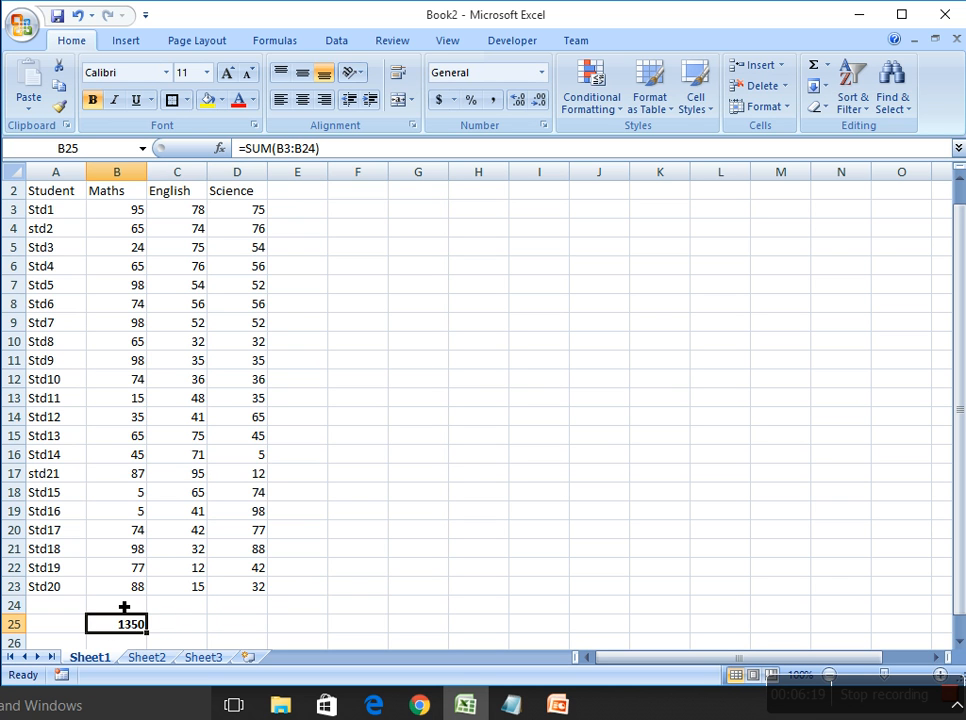
Change the Maths marks of std2 to 21 and of Std3 to 98.
click(116, 231)
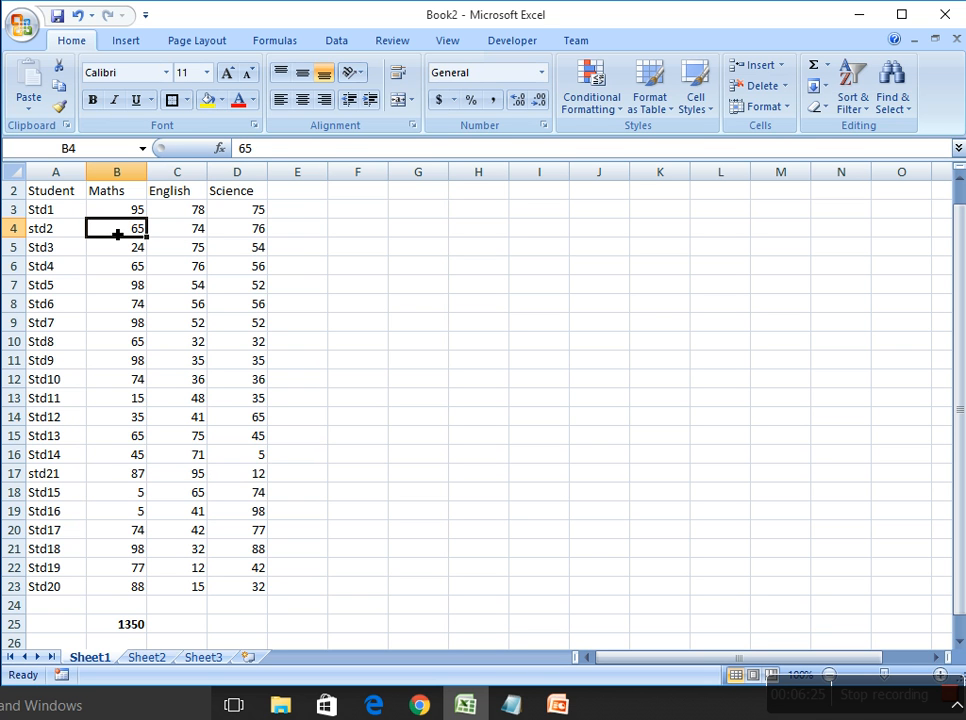
text(21)
key(Return)
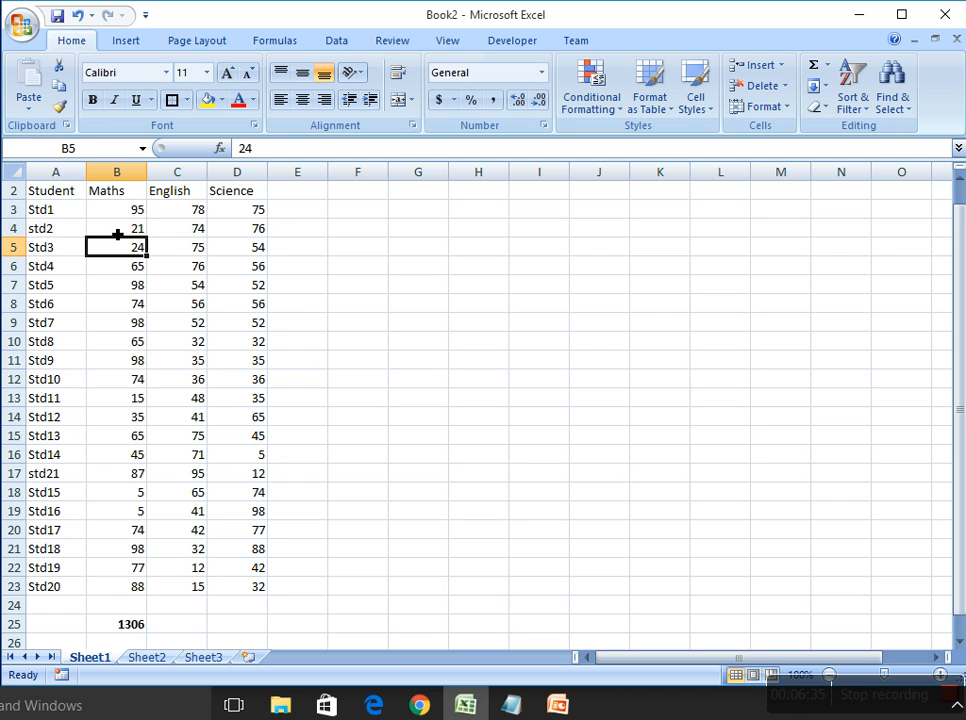
text(98)
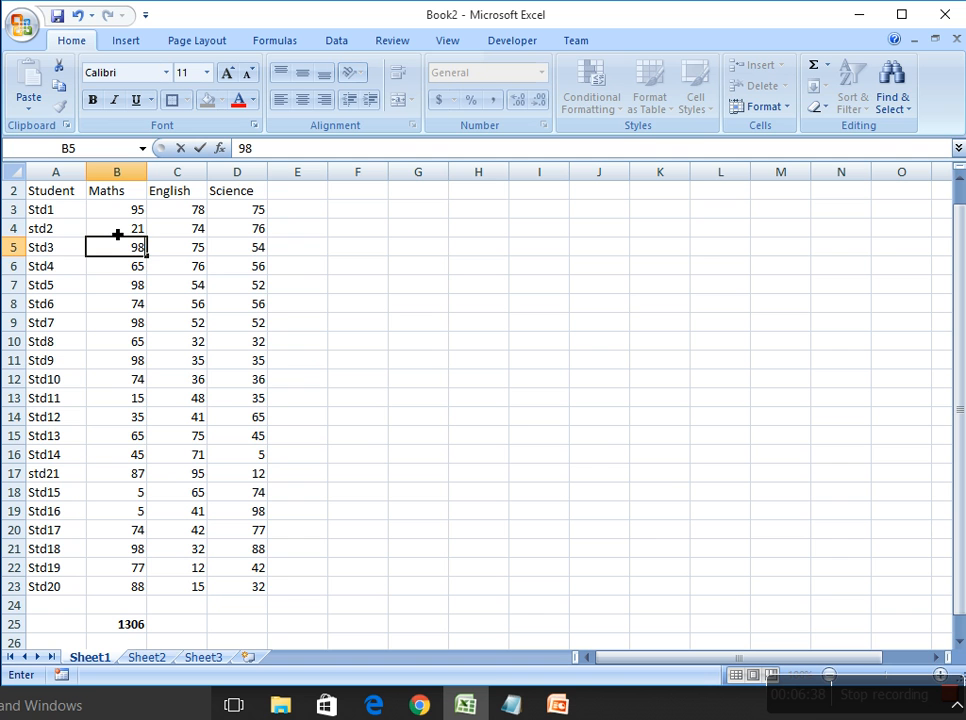
key(Return)
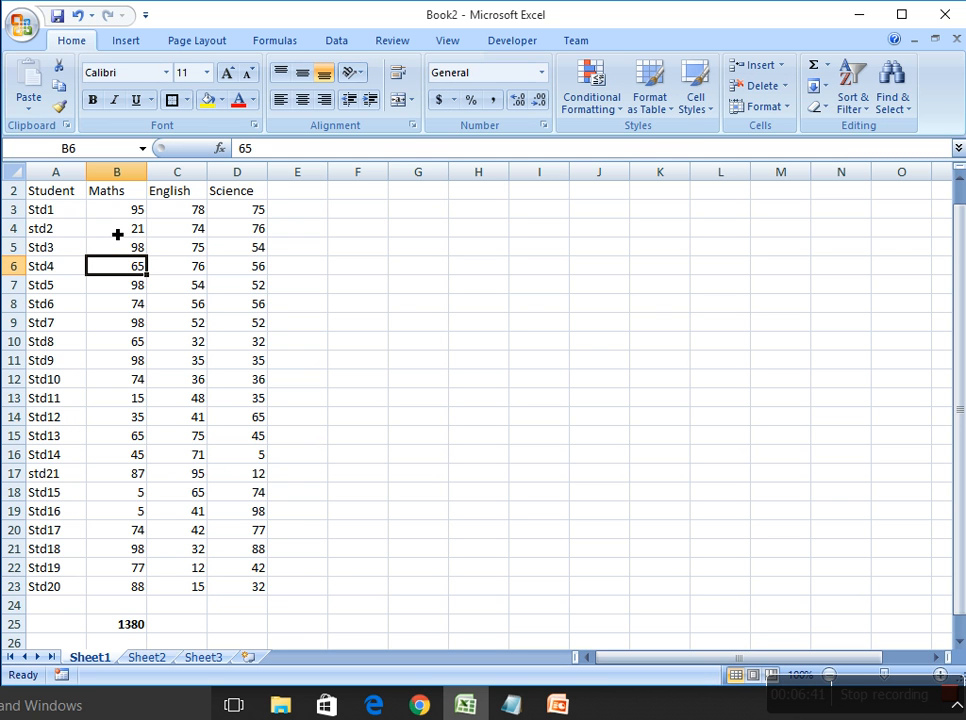
Fill the Maths total formula in B25 across to the English and Science columns, C25:D25.
key(Up)
key(Right)
key(Down)
key(Down)
key(Down)
key(Down)
key(Down)
key(Down)
key(Down)
key(Down)
key(Down)
key(Down)
key(Down)
key(Down)
key(Down)
key(Down)
key(Down)
key(Down)
key(Down)
key(Down)
key(Down)
key(Down)
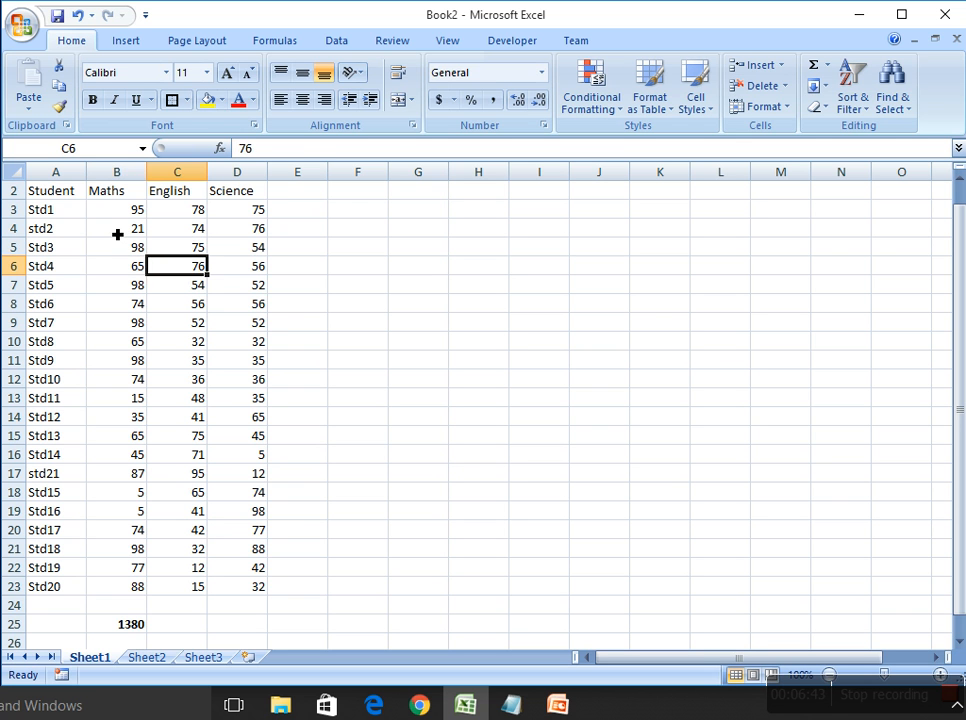
key(Left)
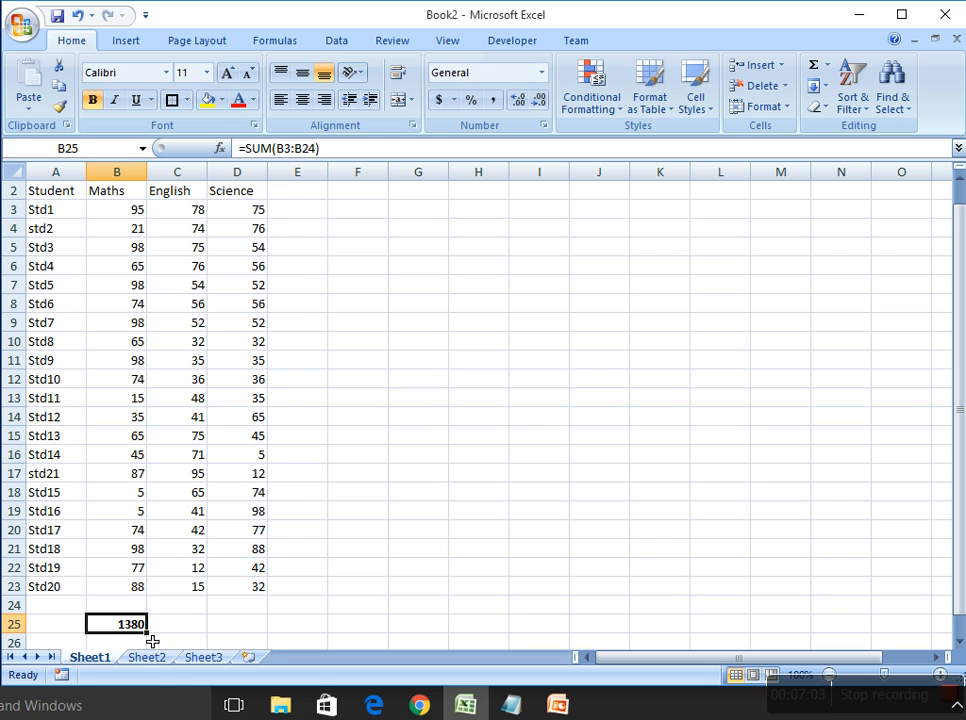
drag(152, 642, 152, 642)
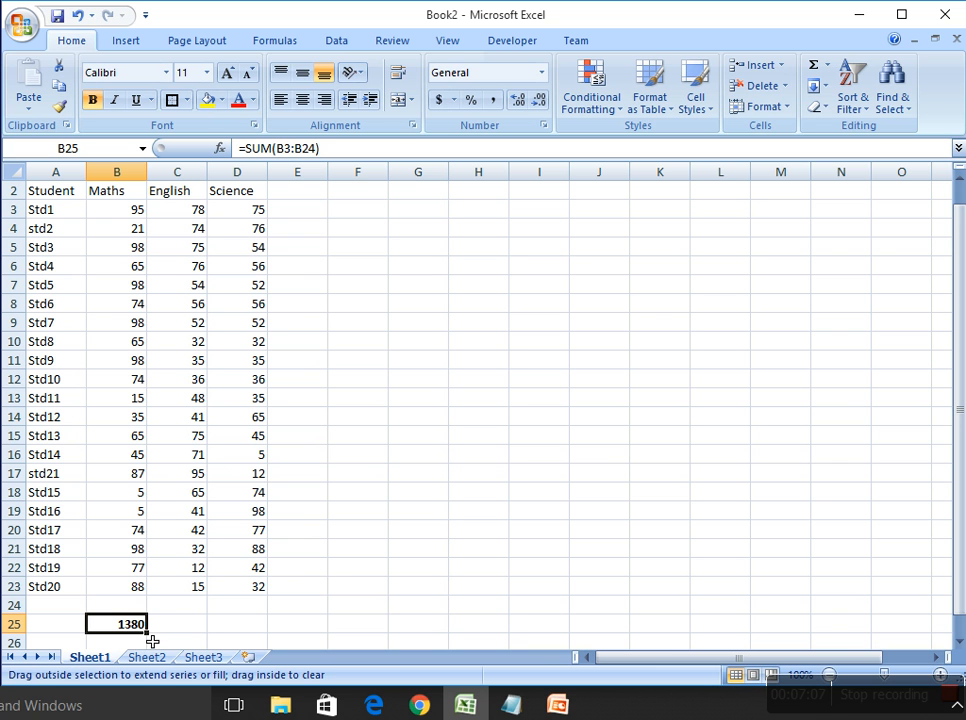
drag(152, 642, 255, 631)
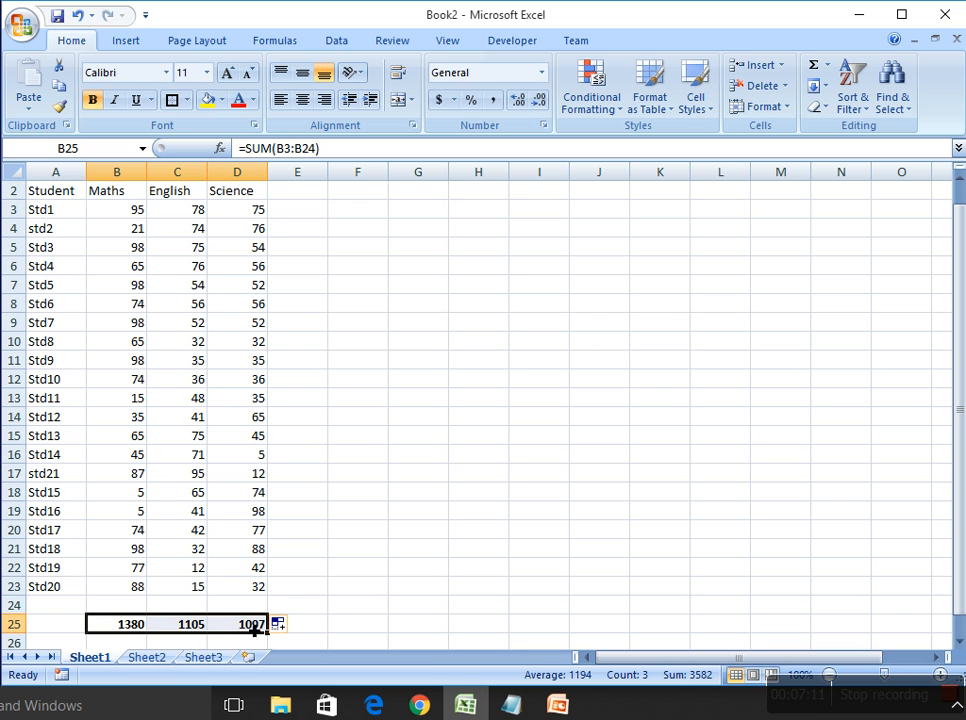
Examine the SUM formulas and their ranges in B25, C25 and D25, along with the Auto Fill Options.
click(192, 627)
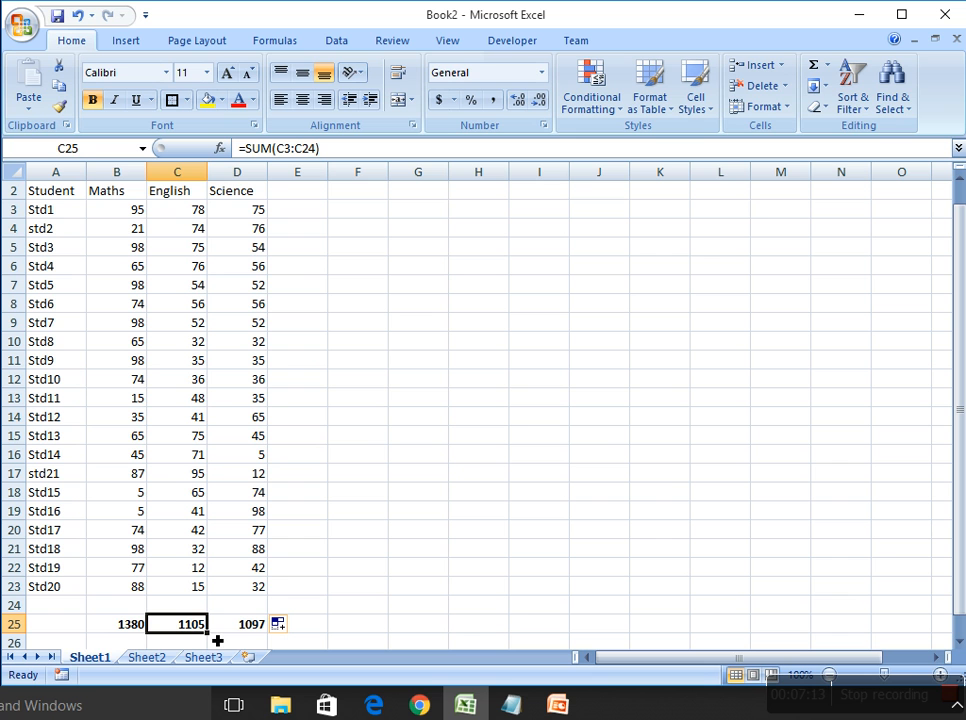
click(141, 626)
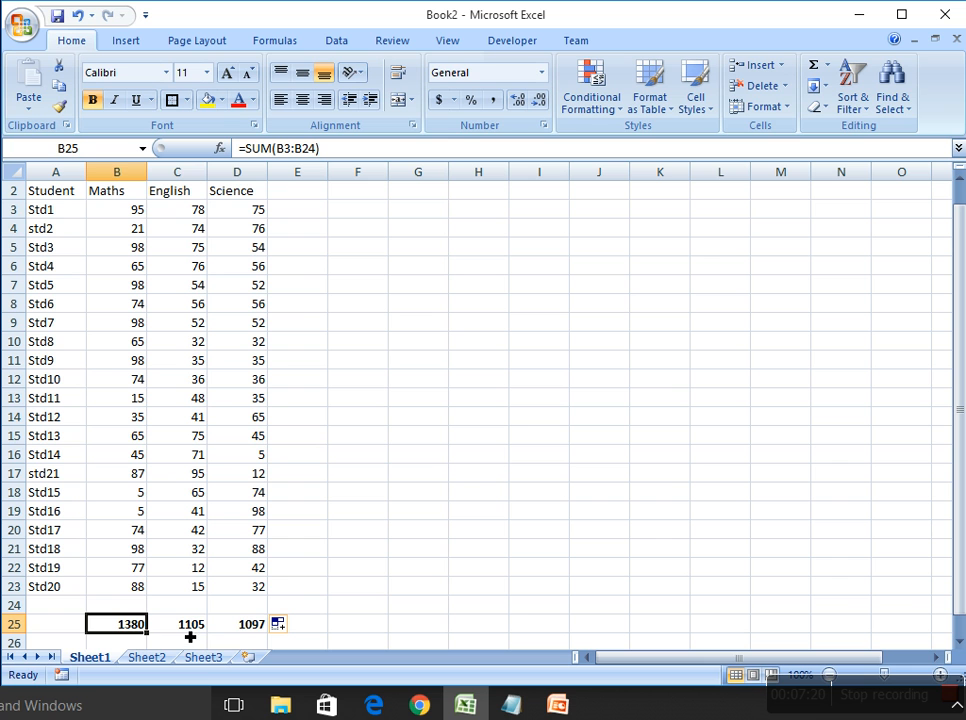
click(190, 630)
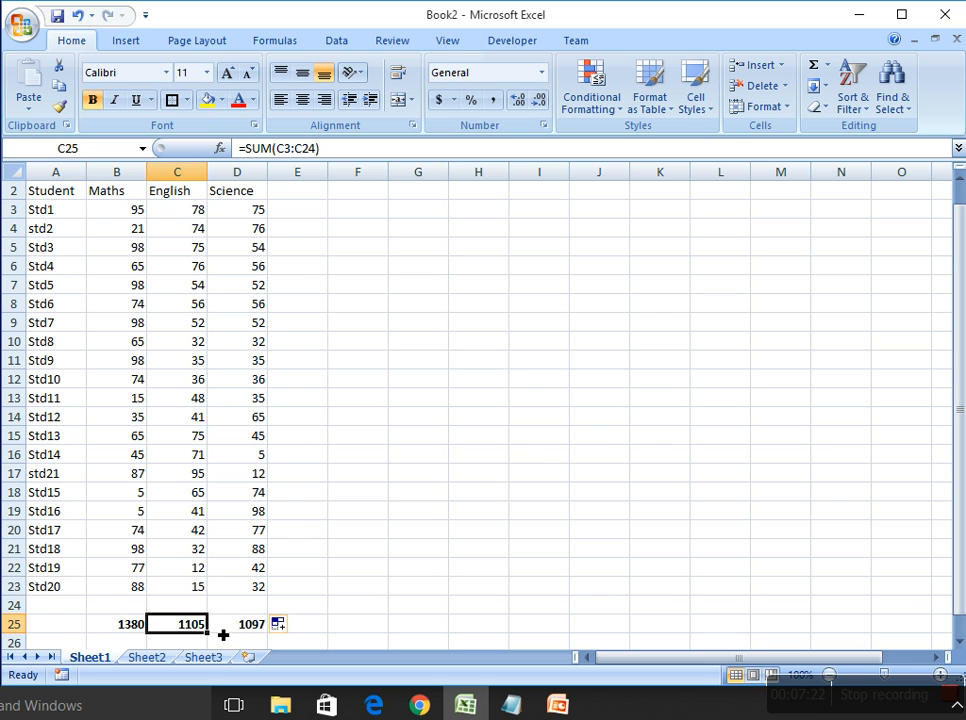
click(254, 624)
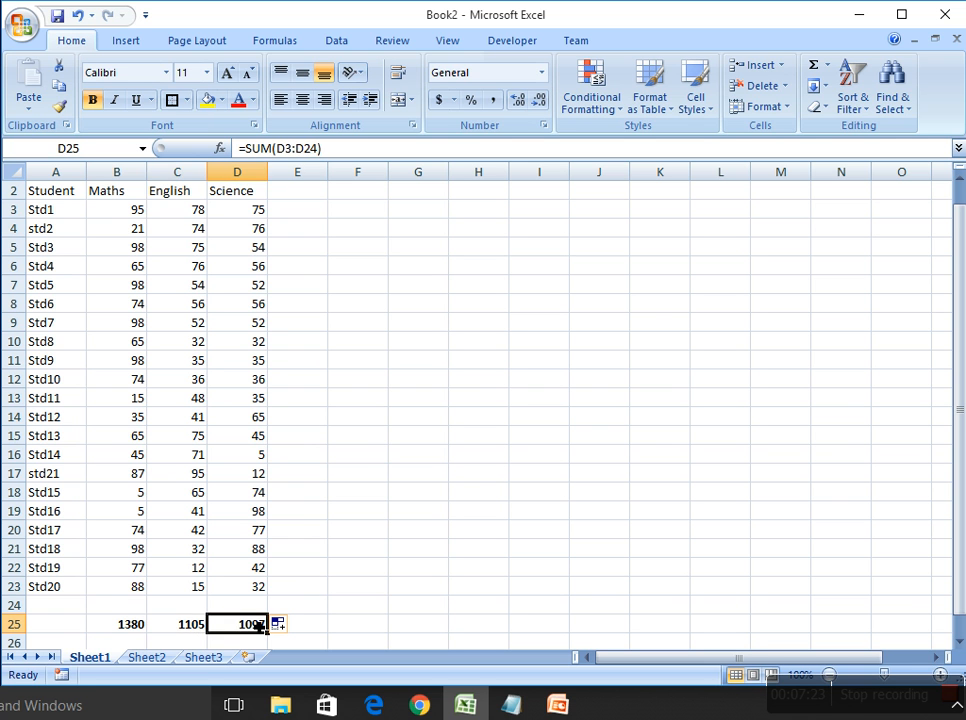
click(312, 624)
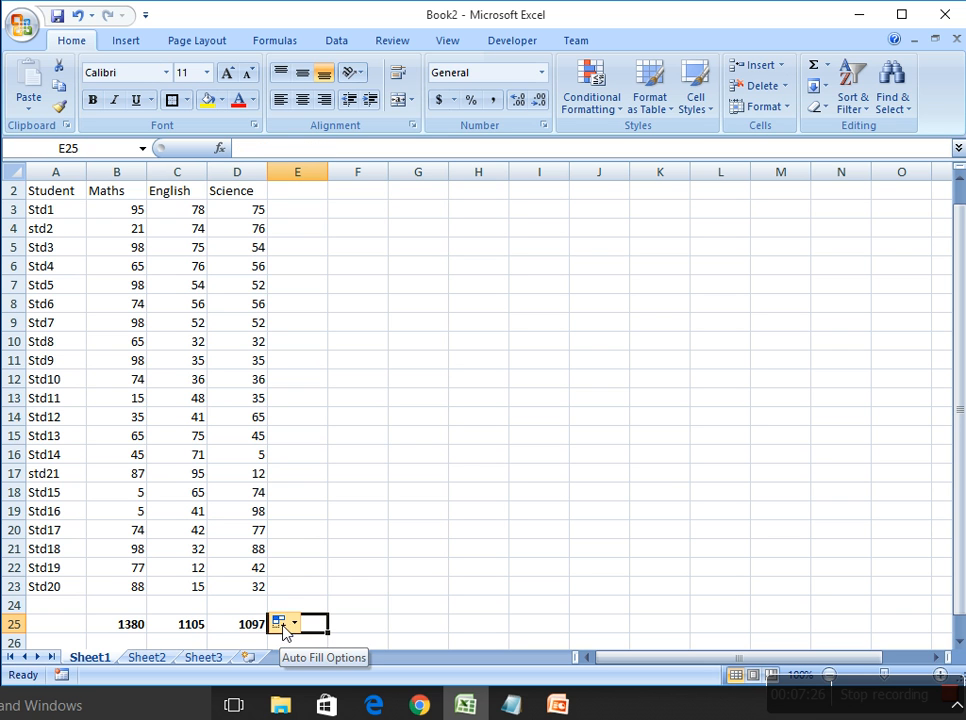
click(291, 626)
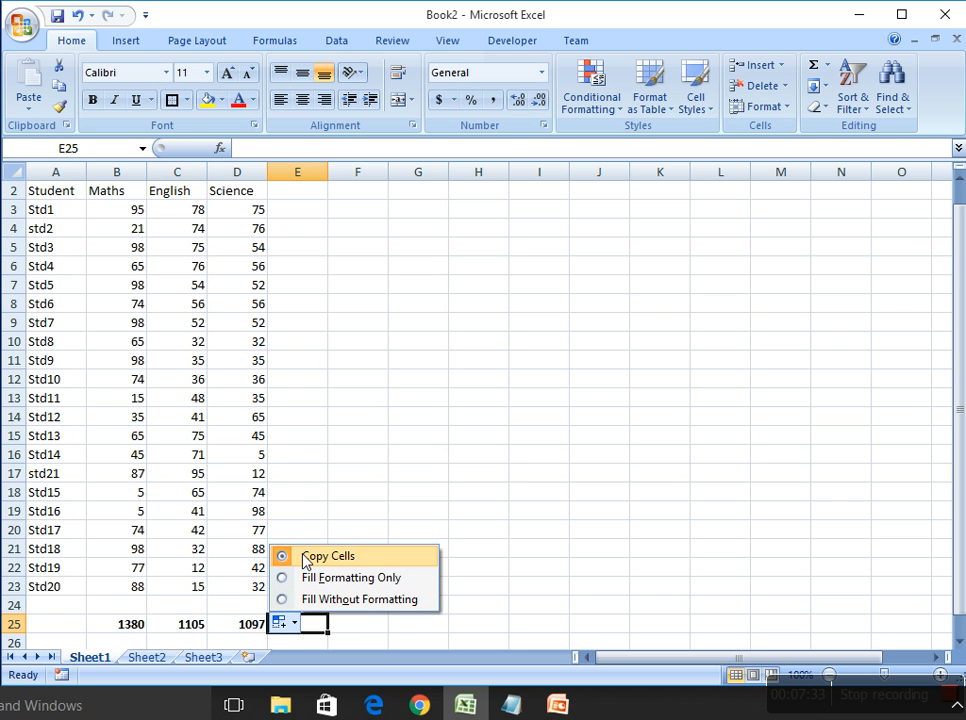
click(385, 497)
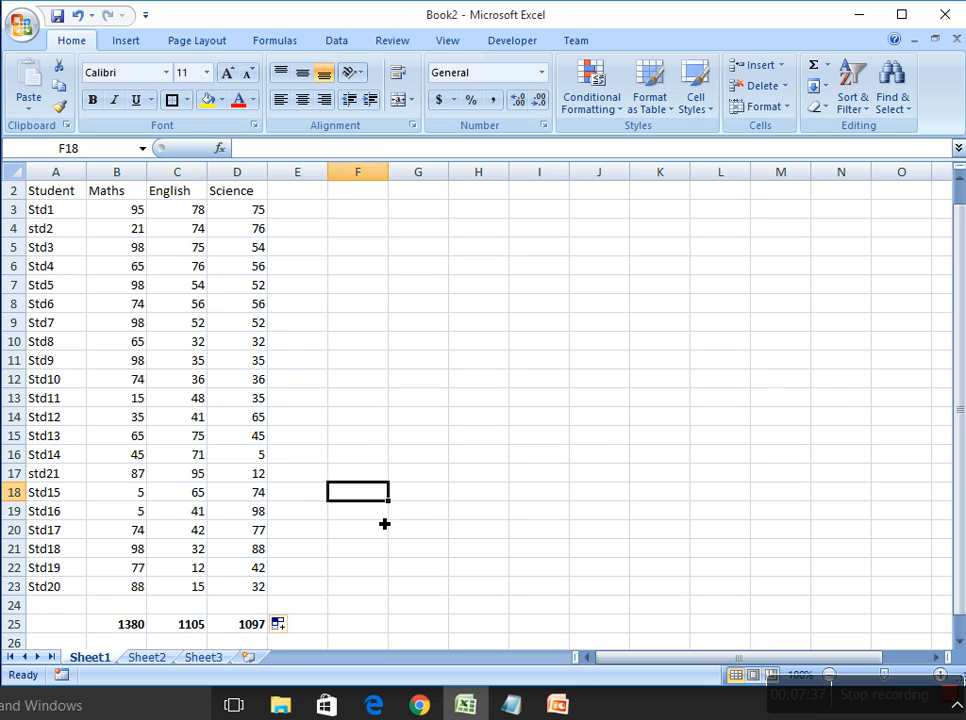
click(369, 592)
click(247, 636)
double_click(248, 626)
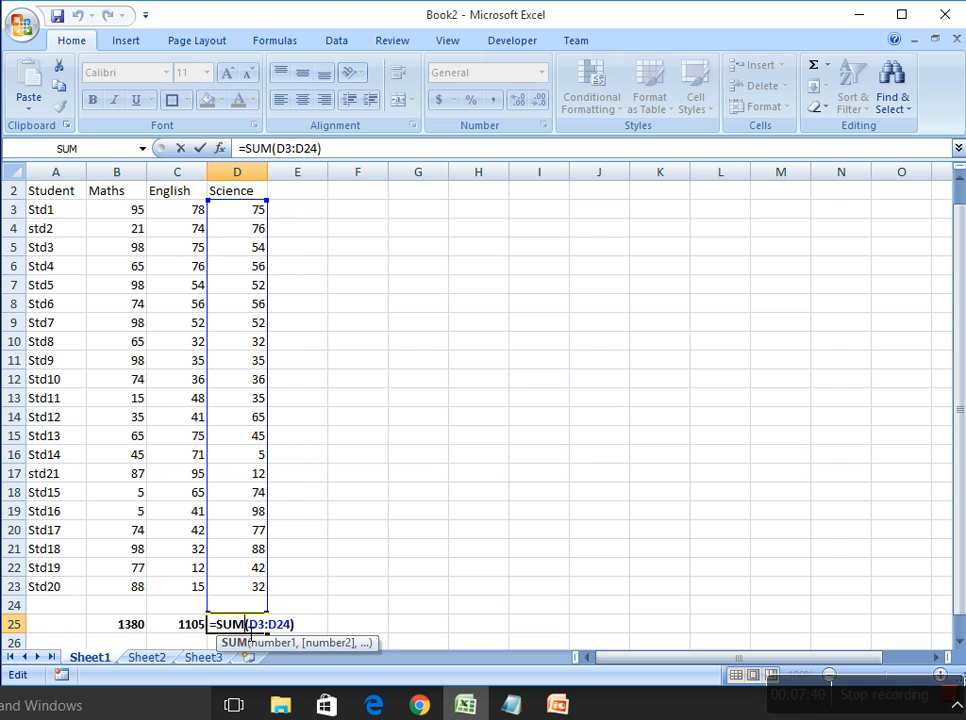
key(Escape)
click(388, 605)
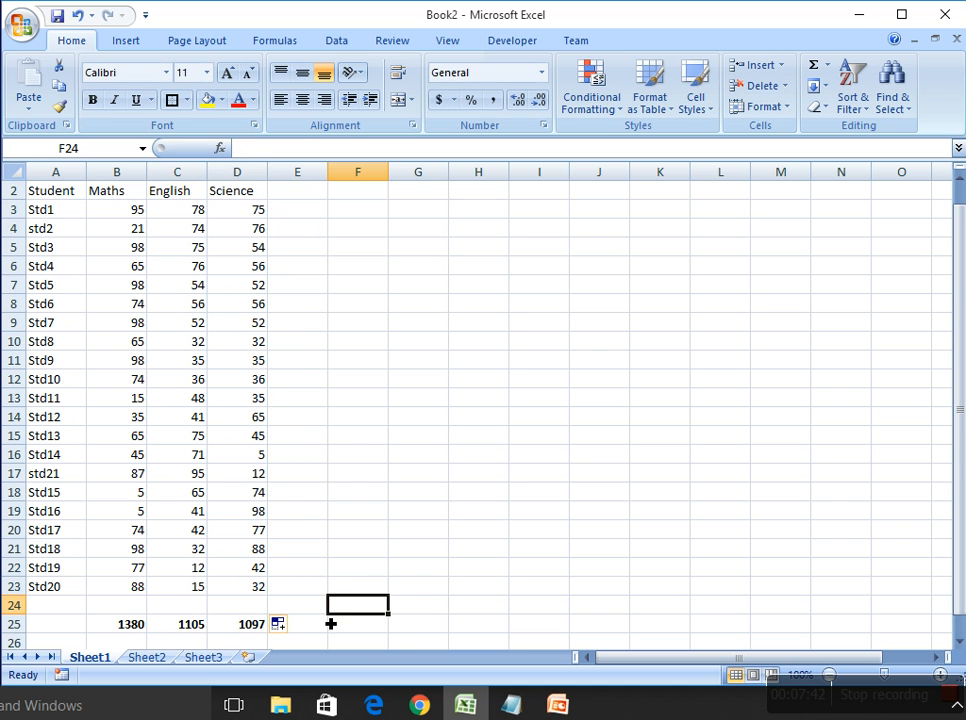
Select the three subject totals in B25:D25 and preview the list of regular functions in the PowerPoint slide show.
scroll(379, 578, down, 2)
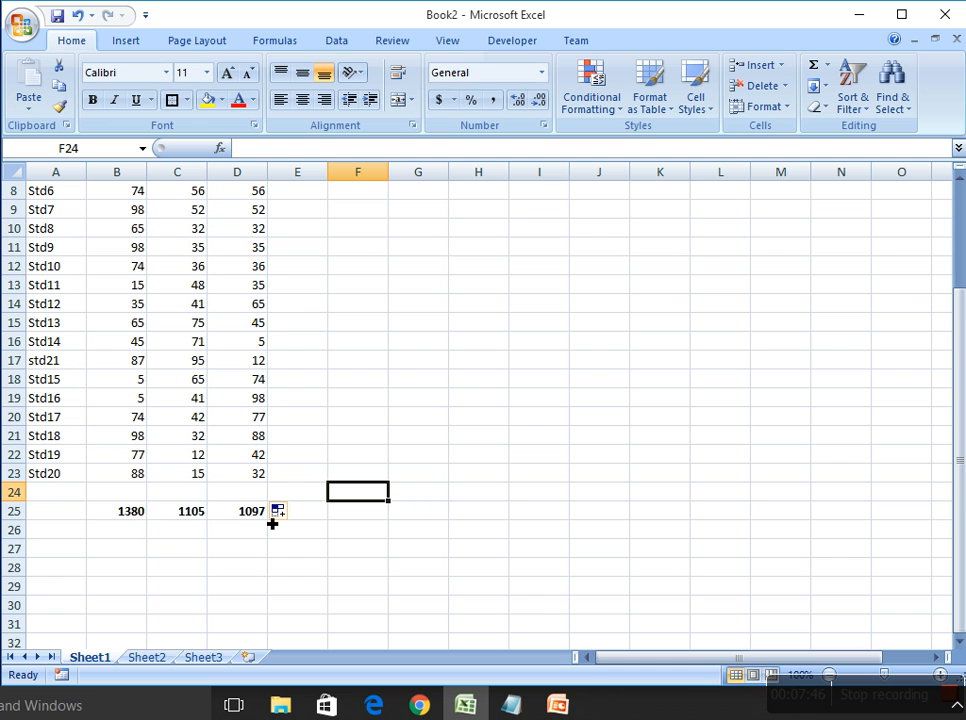
drag(140, 514, 256, 530)
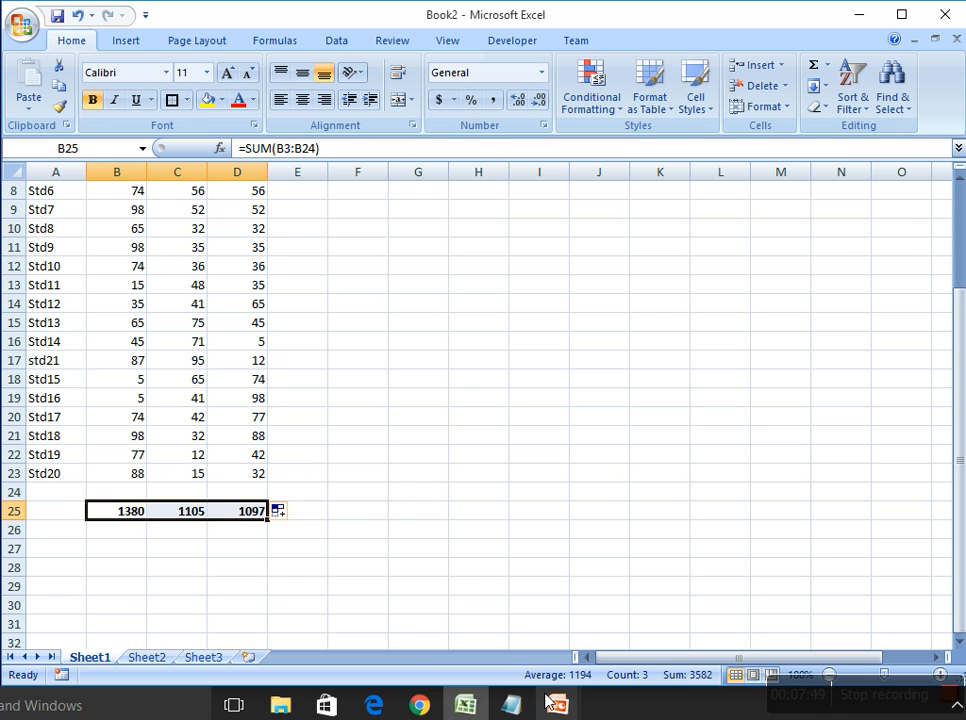
mouse_move(560, 706)
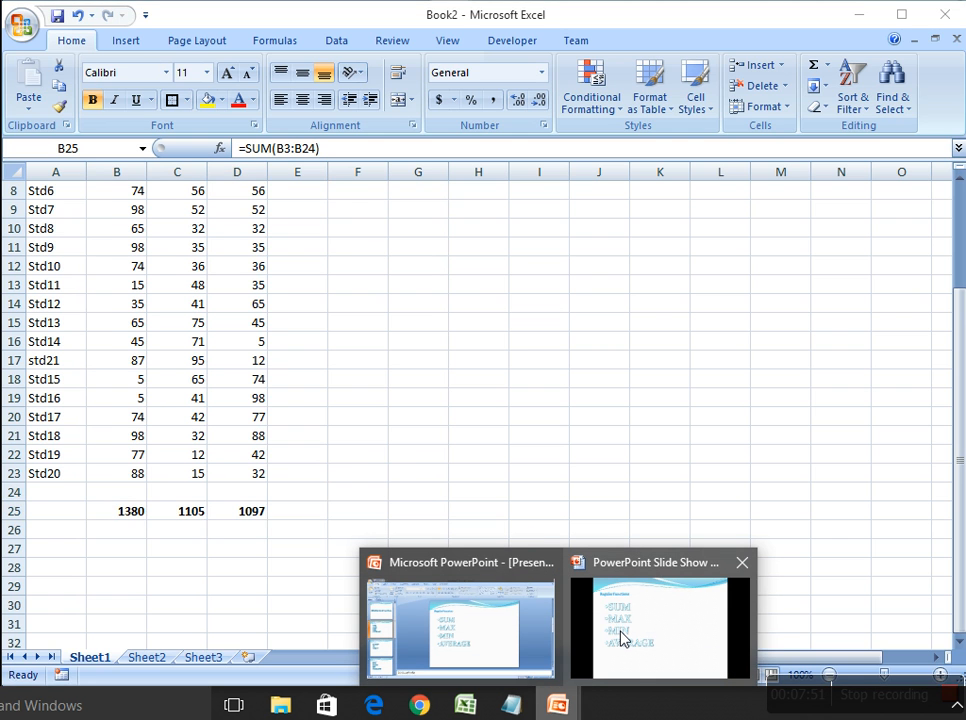
mouse_move(620, 640)
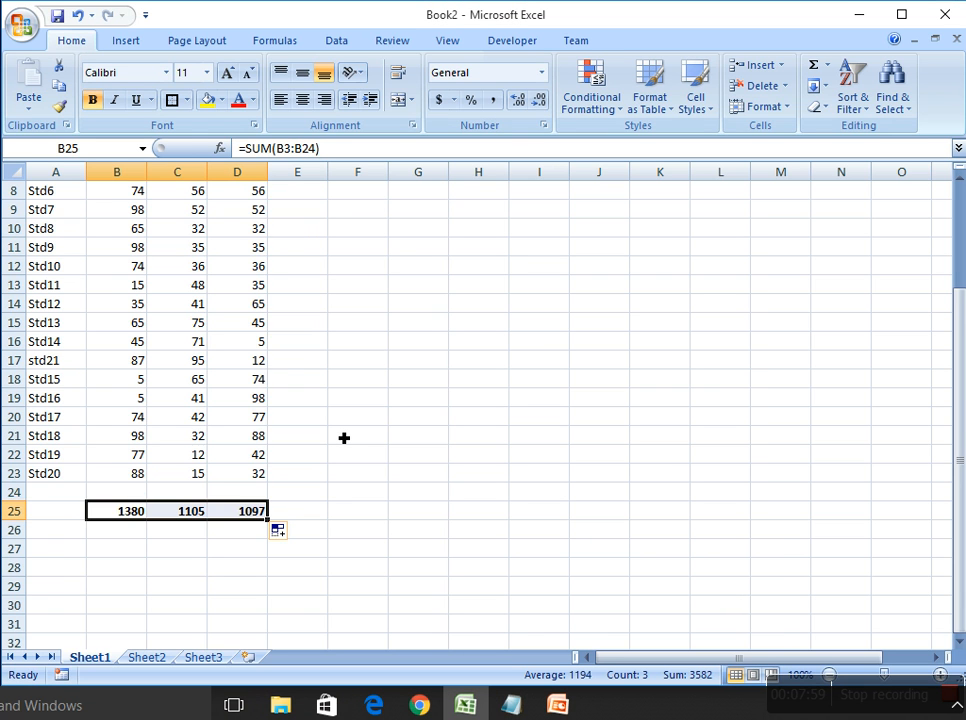
Enter the label Maths in cell F5, beside the marks table.
scroll(344, 438, up, 2)
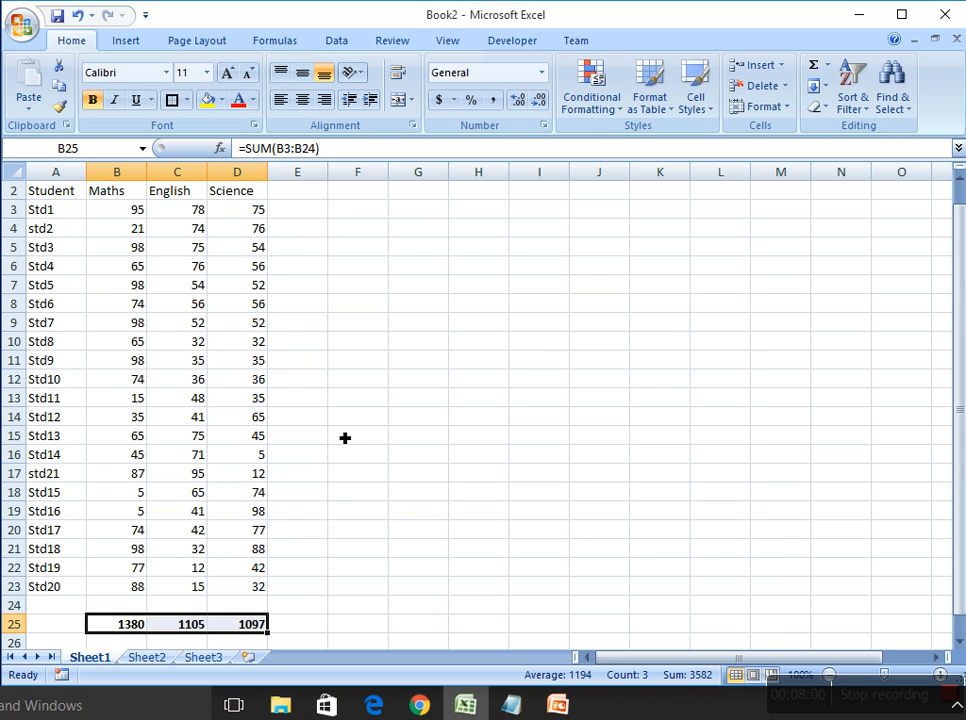
click(382, 246)
text(Math)
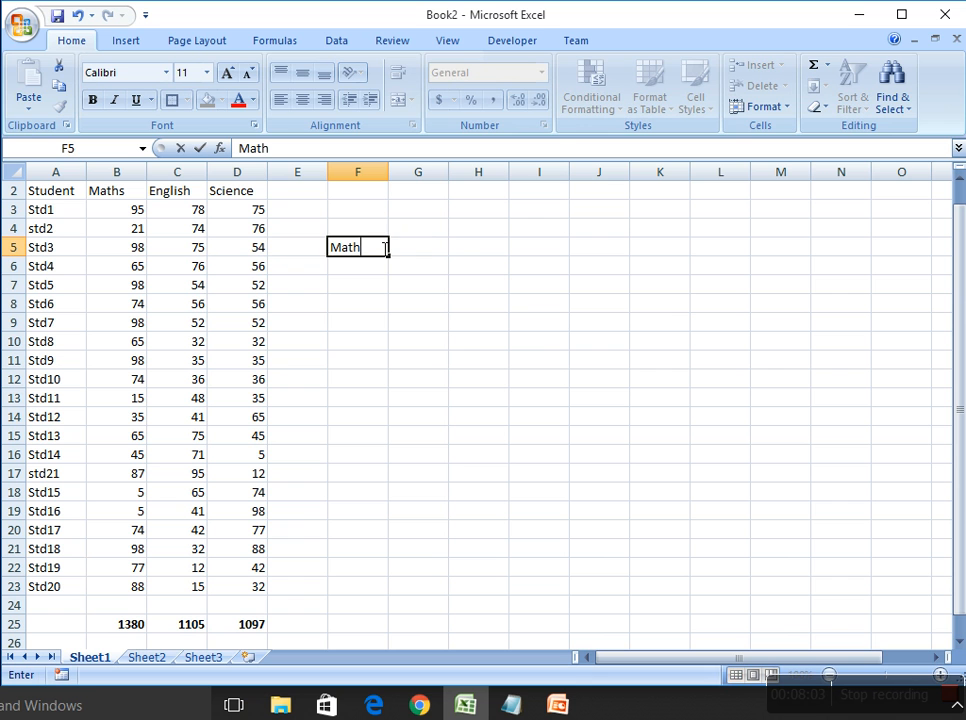
text(s)
key(Return)
key(Up)
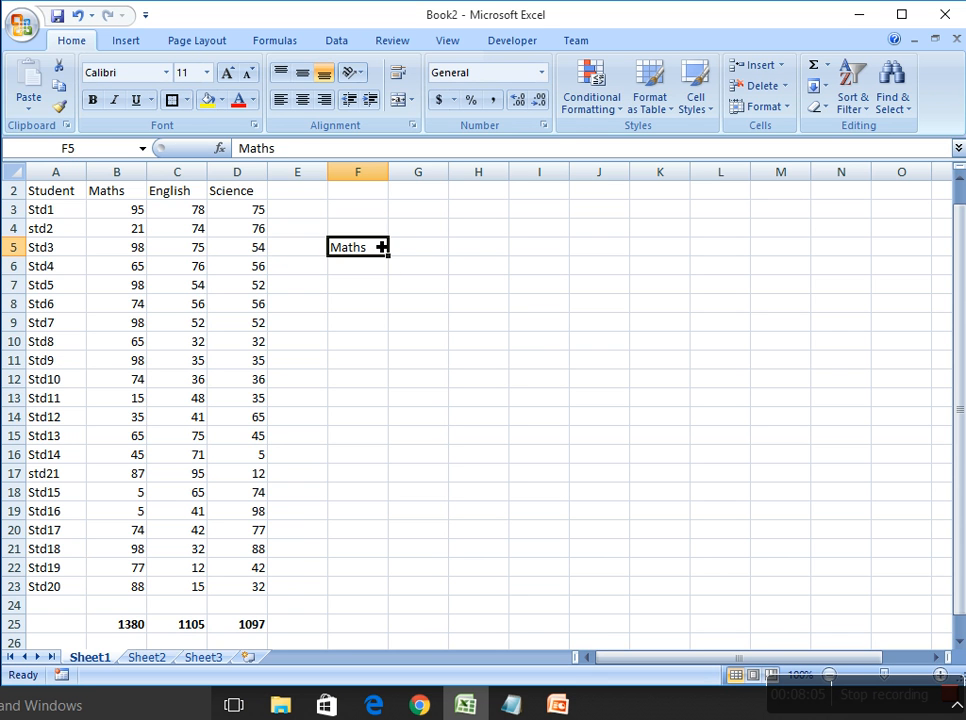
Calculate the highest Maths mark in G5 with the formula =MAX(B3:B23).
key(Right)
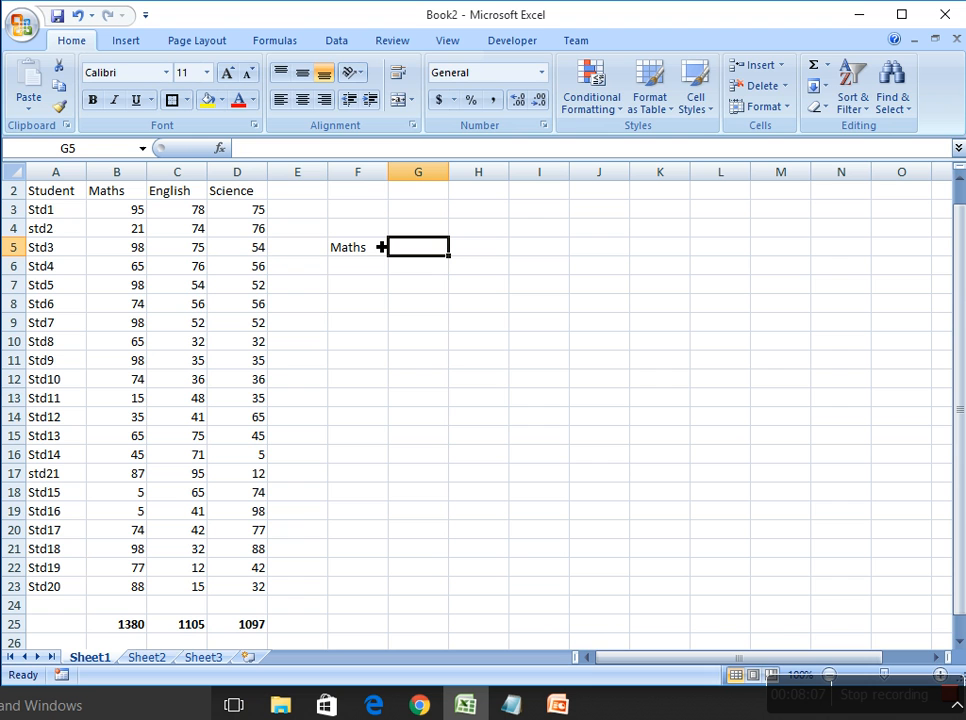
text(=max)
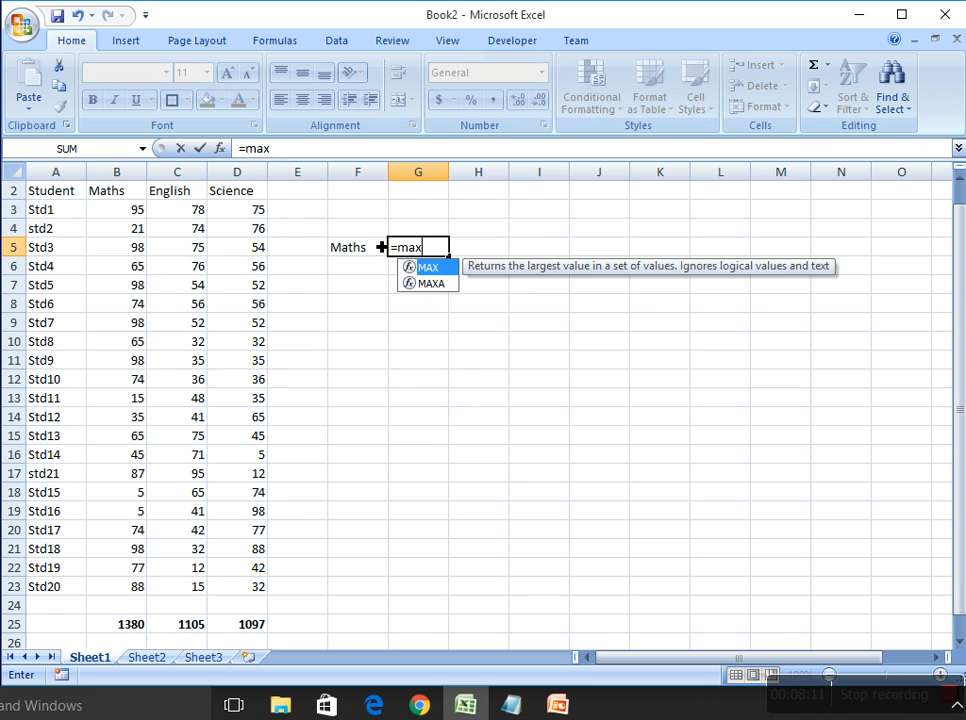
text(()
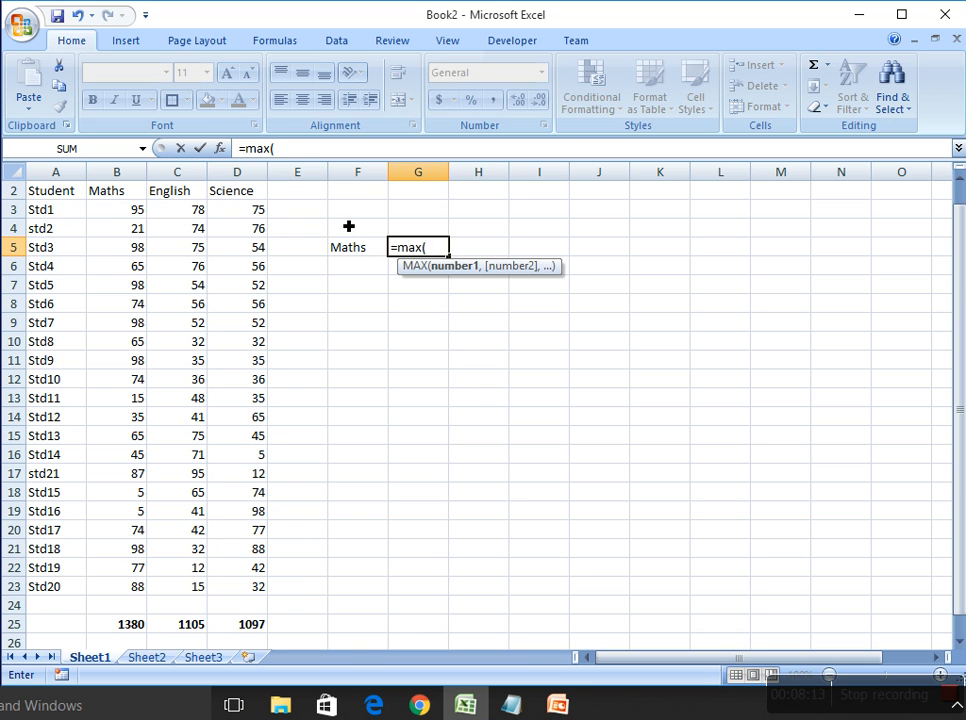
click(116, 216)
drag(116, 216, 138, 591)
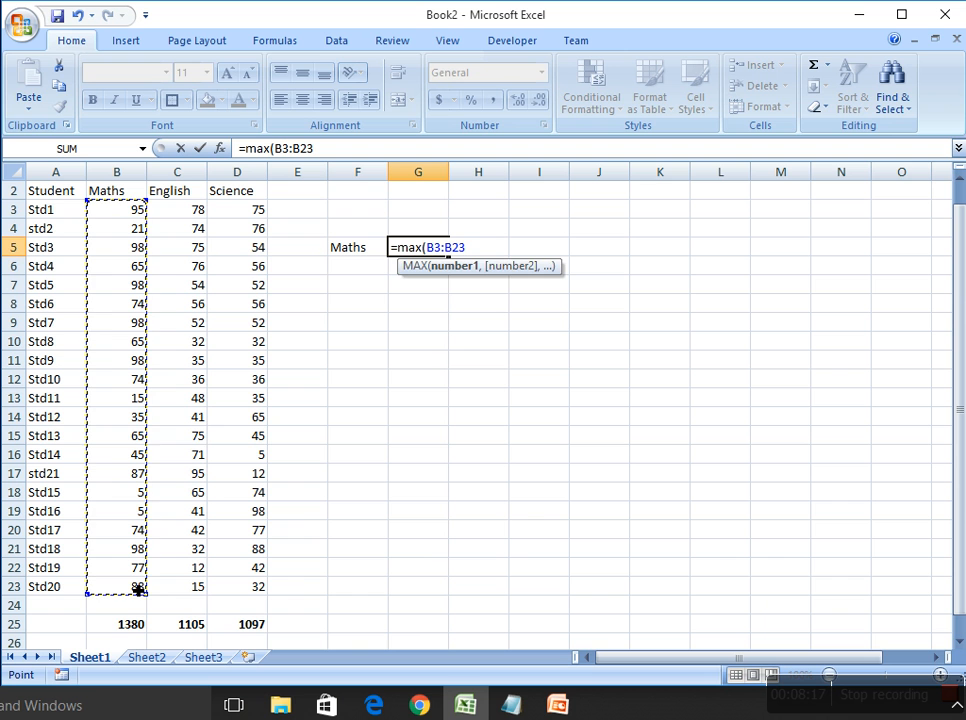
text())
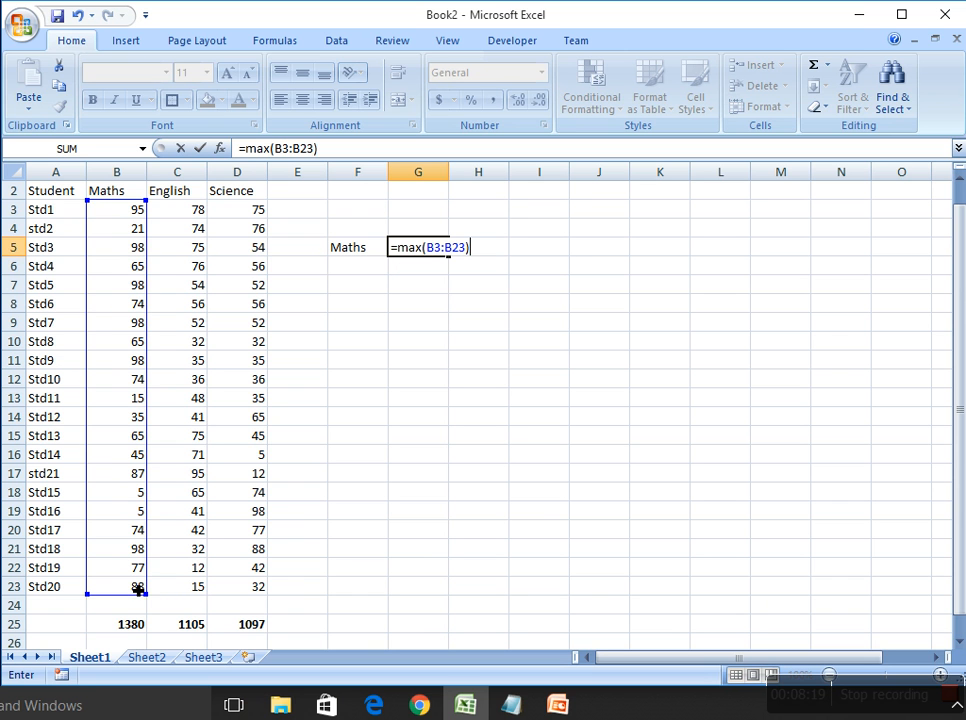
key(Return)
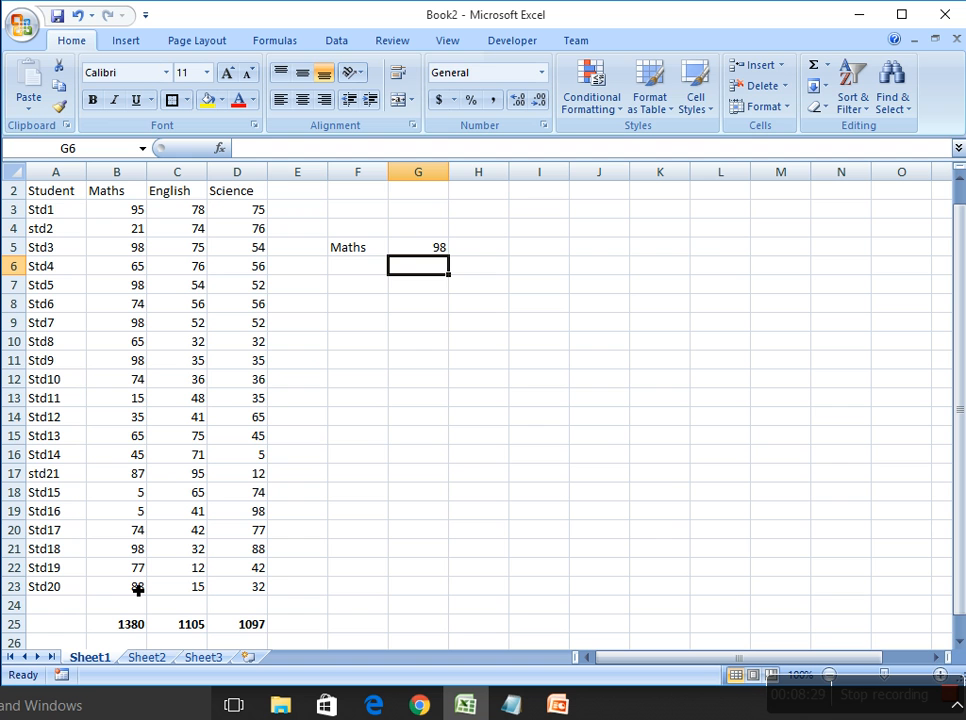
Label F6 as English and fill the Maths MAX formula from G5 down into G6.
key(Left)
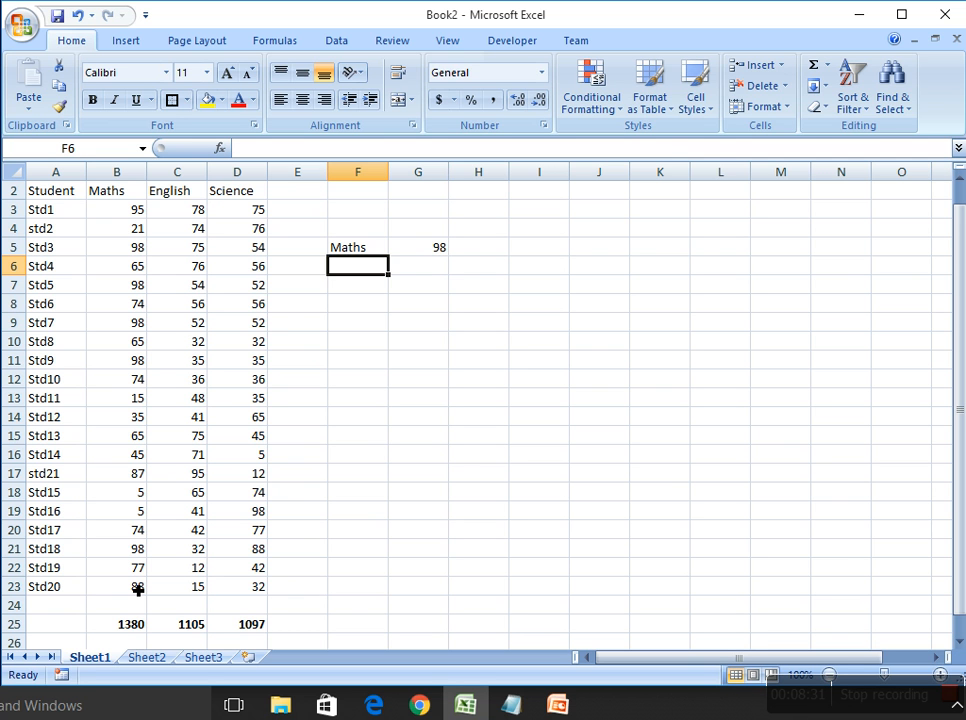
text(English)
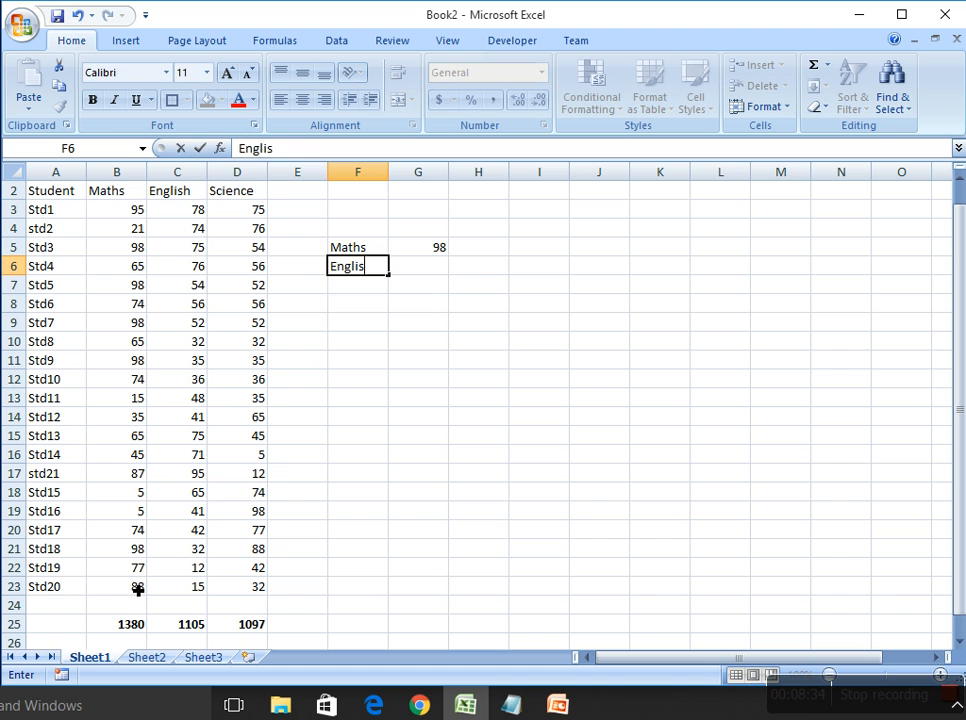
key(Return)
key(Up)
key(Right)
key(Up)
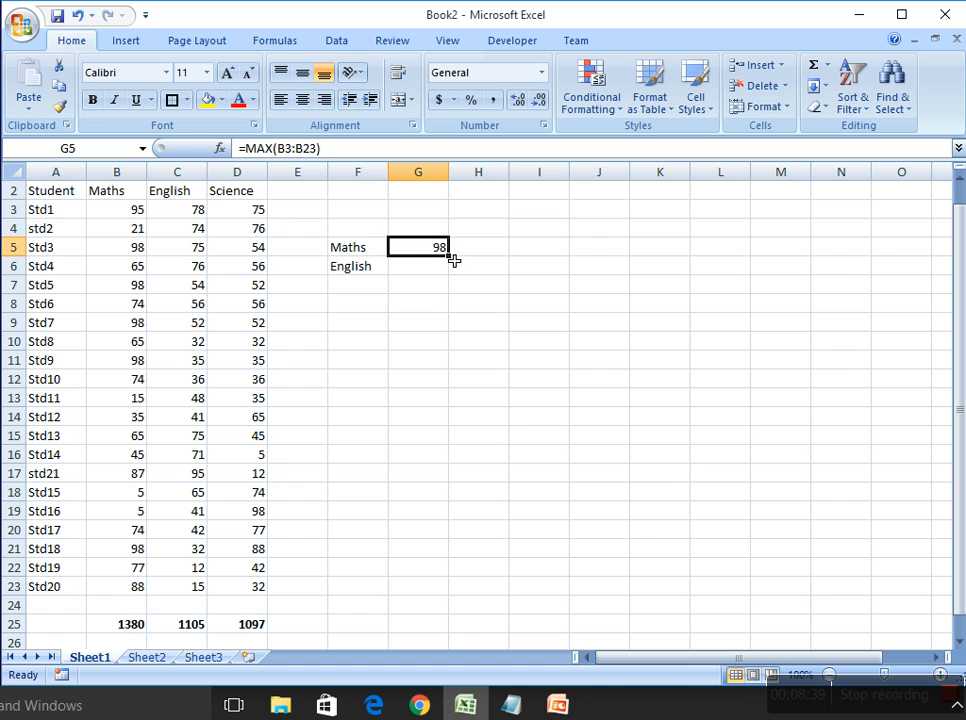
drag(452, 264, 456, 281)
click(409, 268)
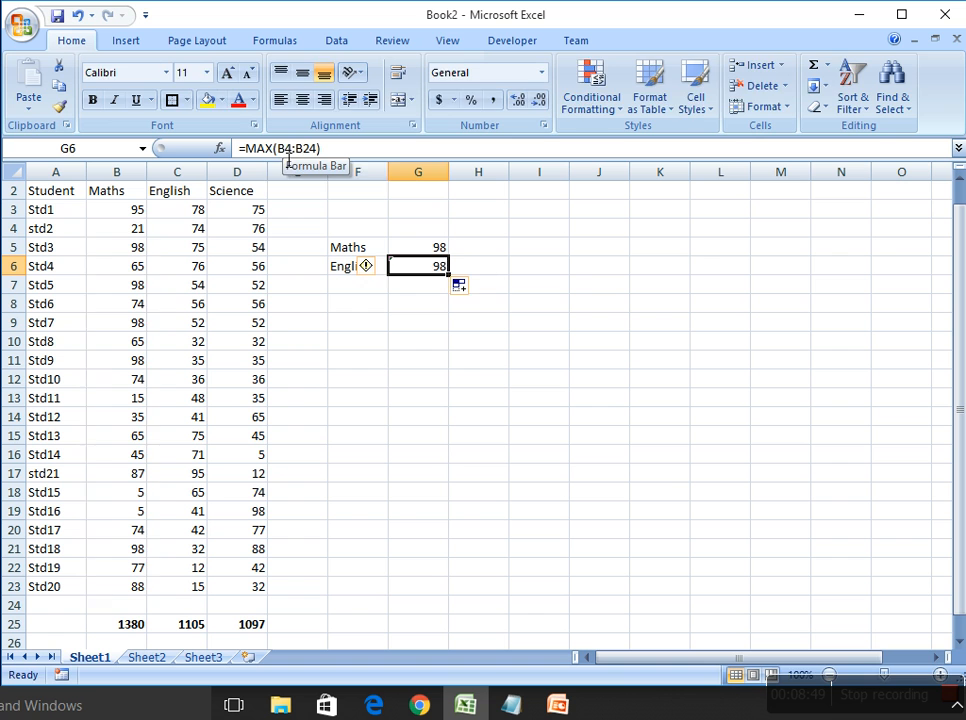
Correct the English formula in G6 to =MAX(C3:C23) and compare it with the Maths formula in G5.
click(311, 160)
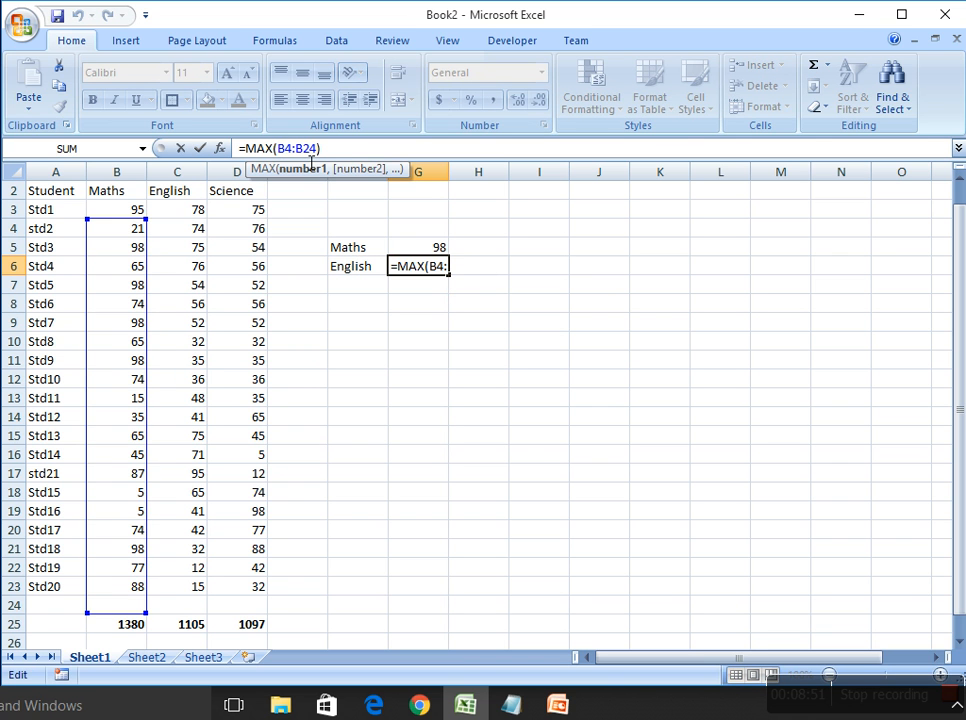
key(BackSpace)
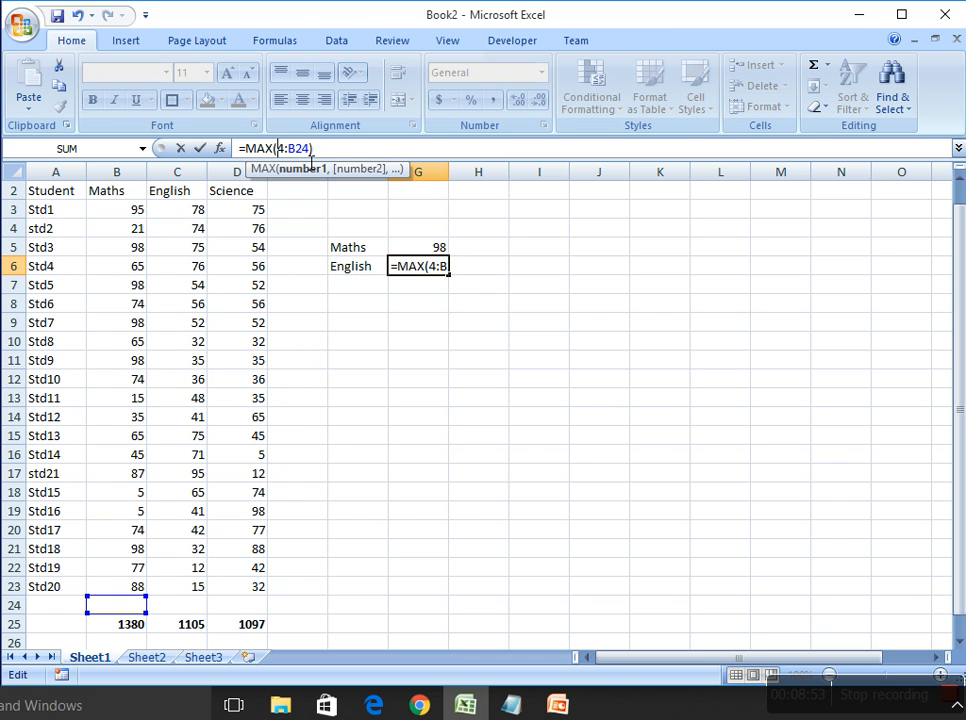
text(C)
key(Delete)
text(3)
key(Right)
key(Delete)
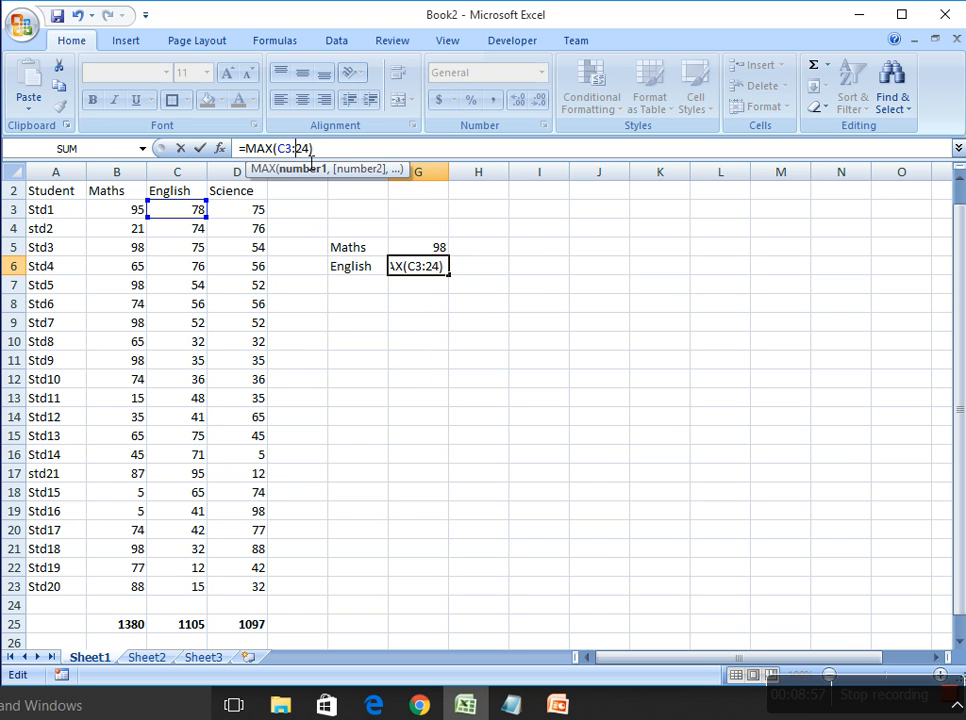
text(C)
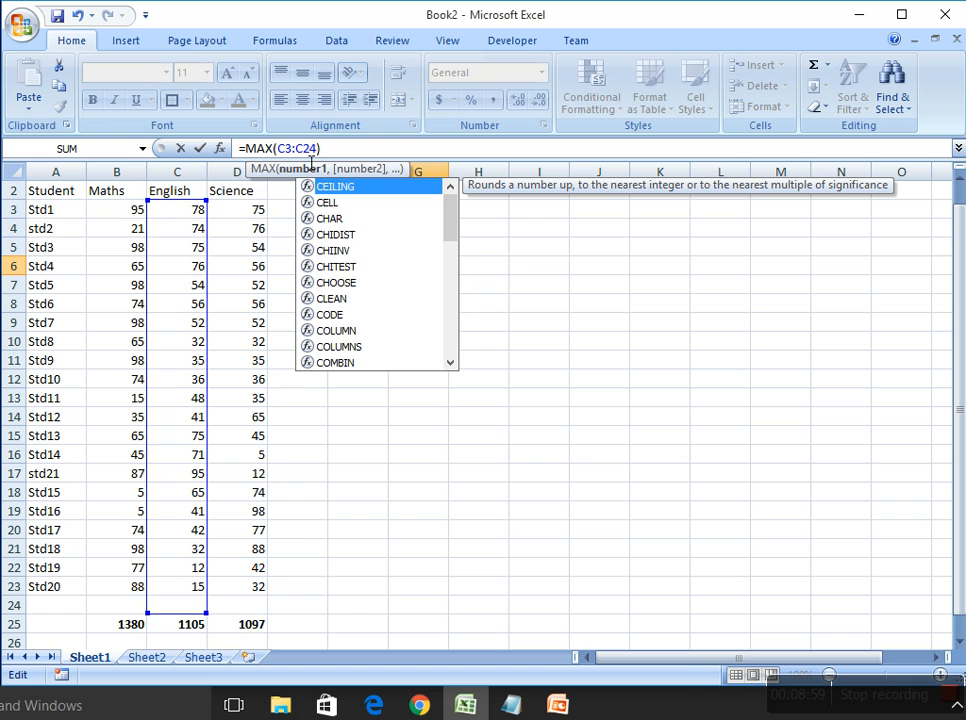
key(Right)
key(Delete)
text(3)
key(Return)
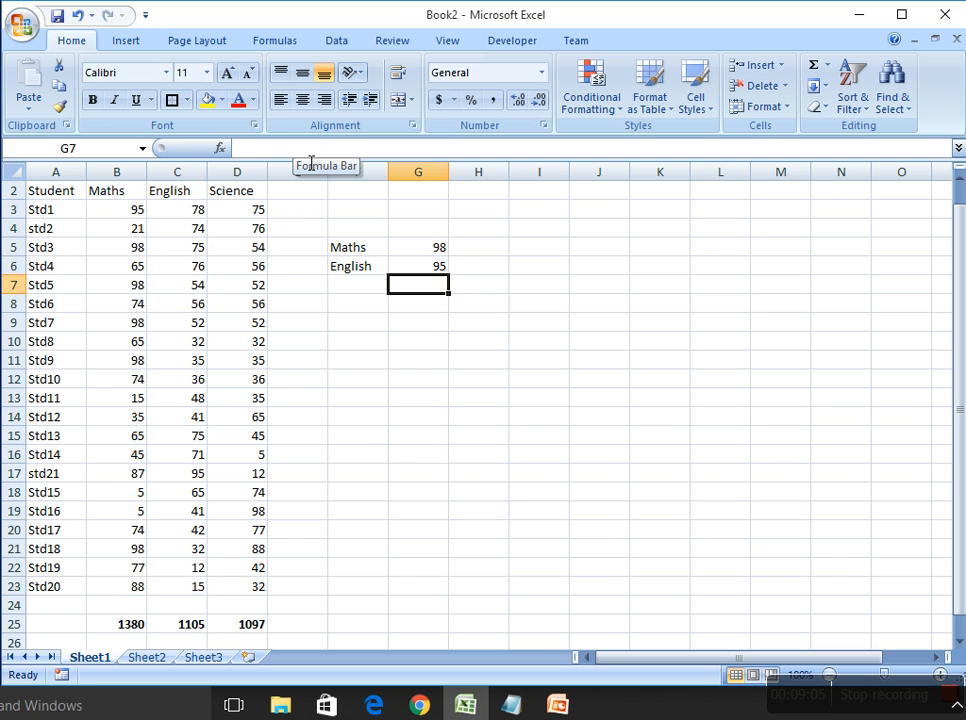
key(Up)
key(Up)
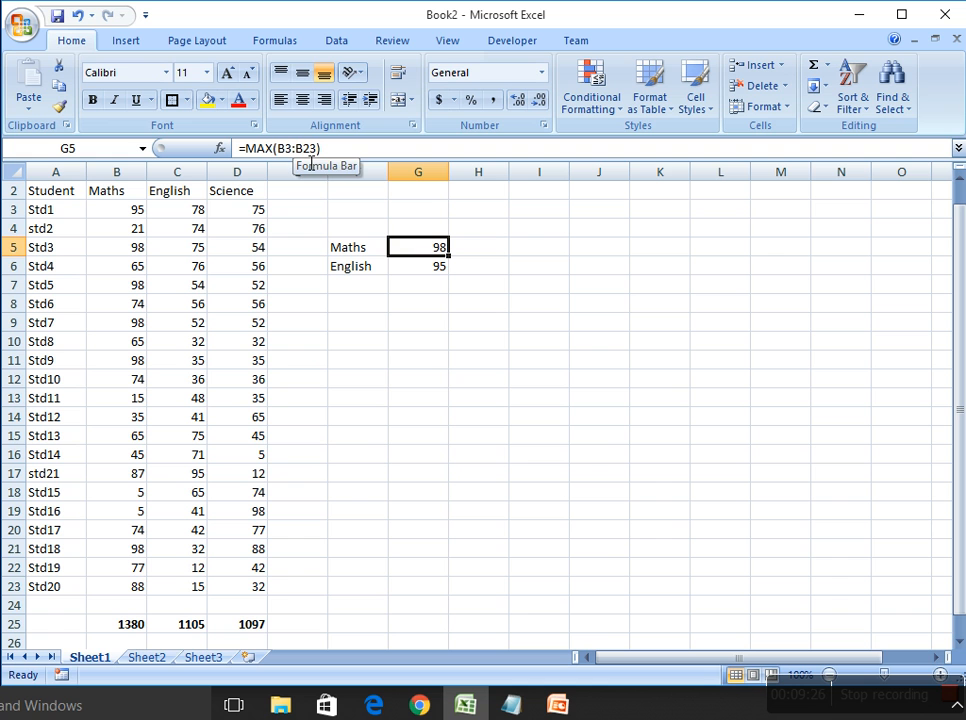
click(434, 265)
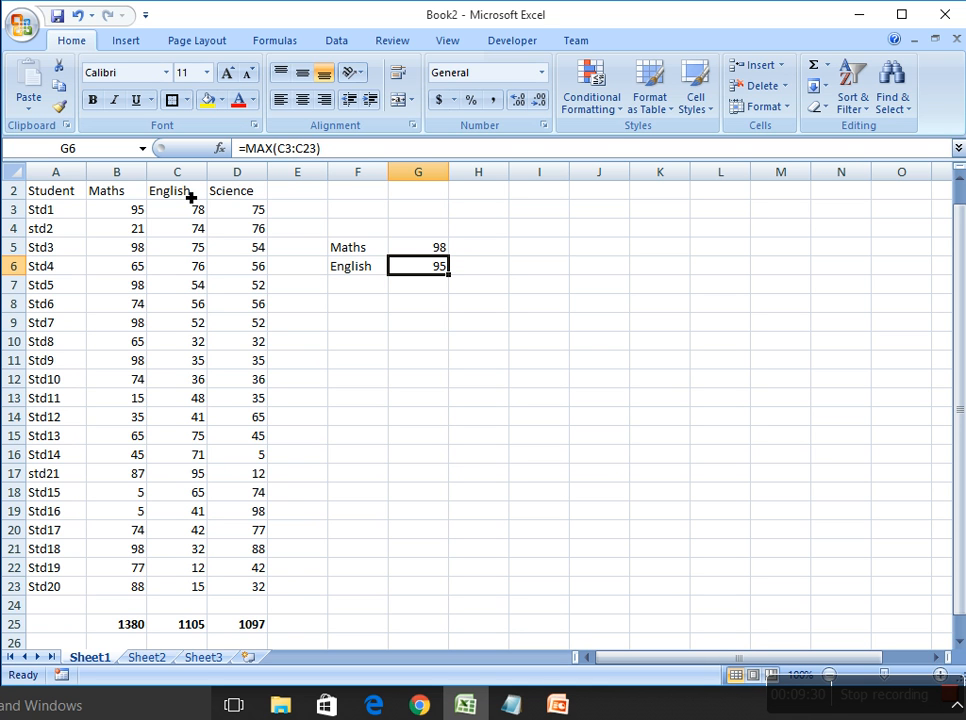
Label F7 as science and fill the English MAX formula from G6 down into G7.
click(357, 287)
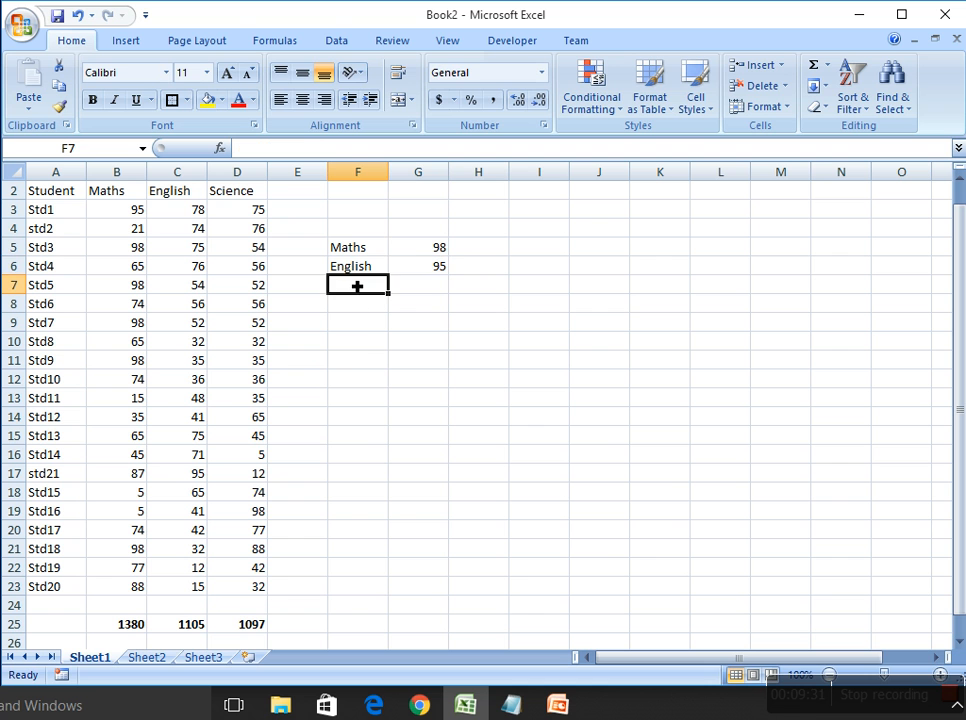
text(sci)
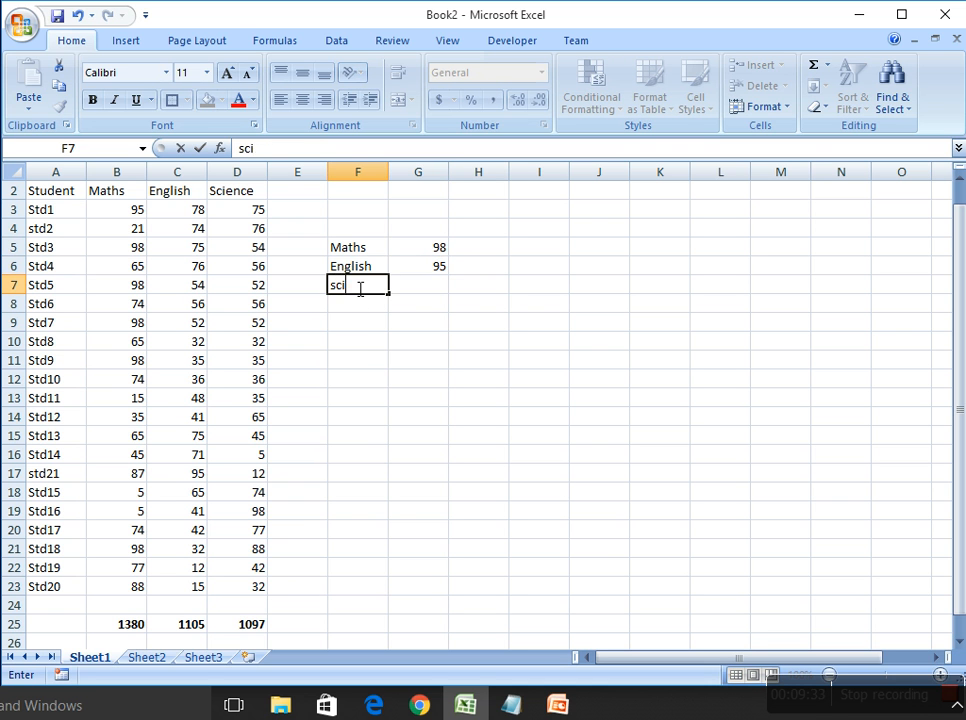
text(ence)
key(Return)
click(357, 287)
key(Tab)
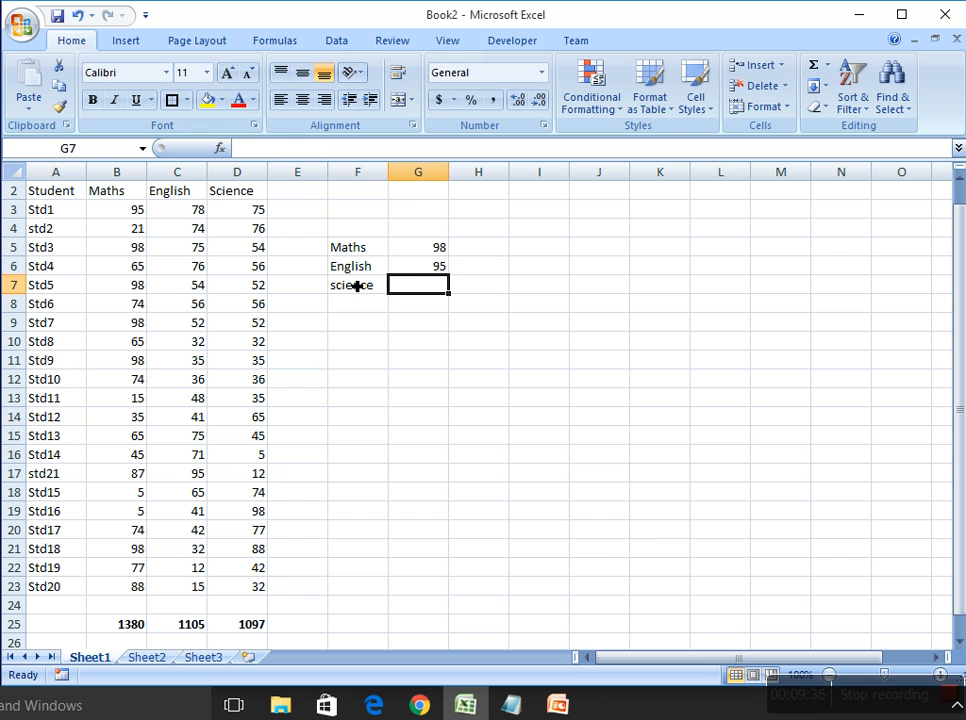
click(411, 271)
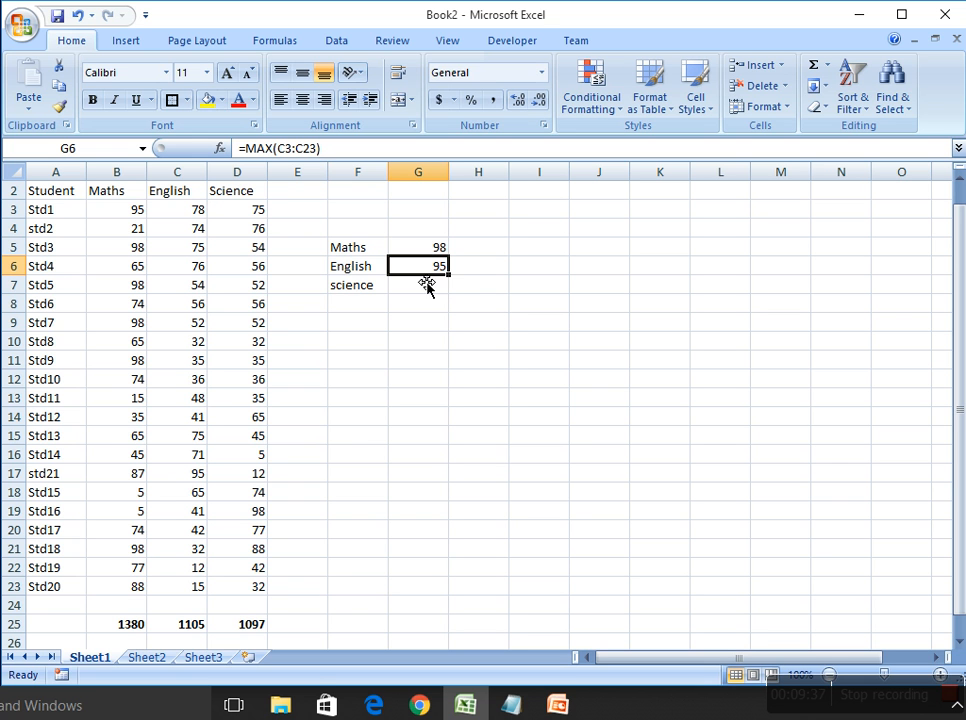
mouse_move(454, 281)
mouse_down()
mouse_move(455, 295)
mouse_move(437, 293)
mouse_up()
click(433, 289)
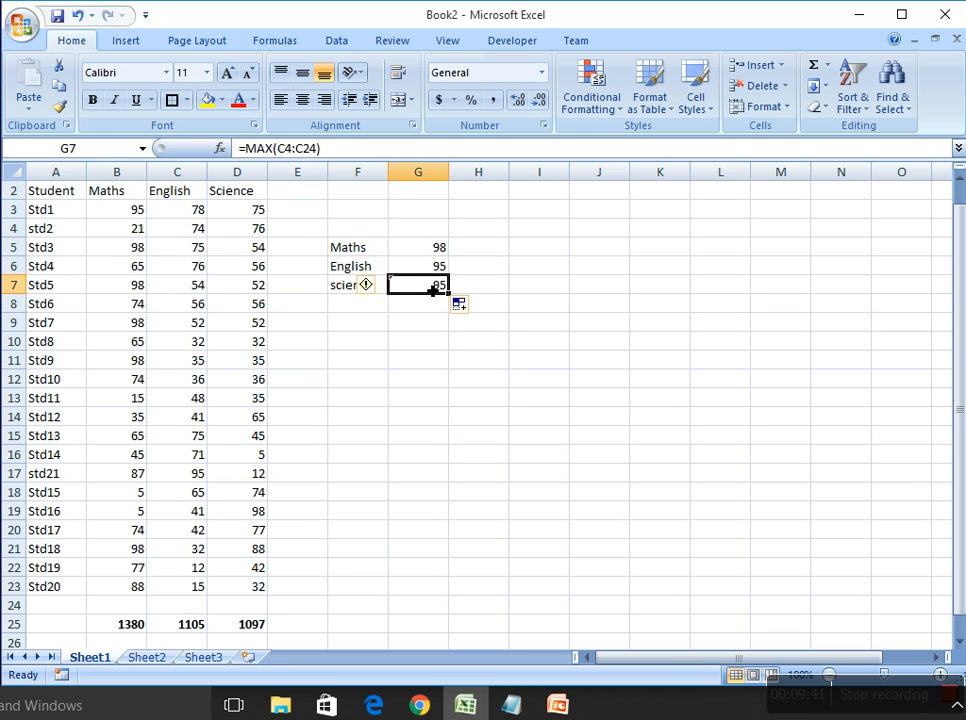
Change the science formula in G7 to =MAX(D4:D23) so that it uses the Science column.
click(297, 152)
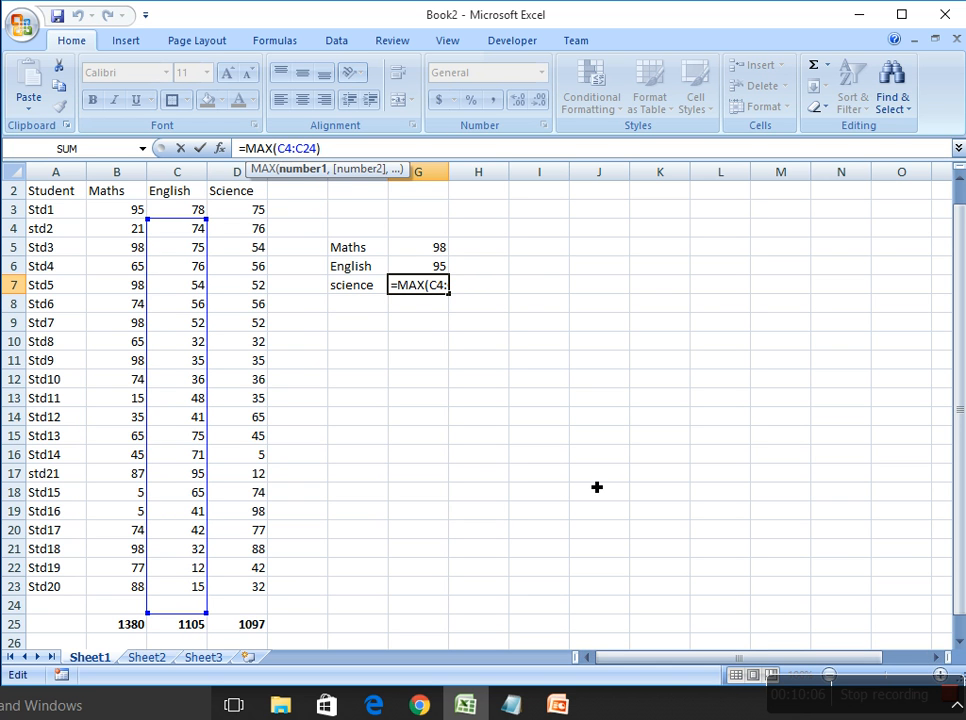
click(277, 150)
key(Delete)
text(D)
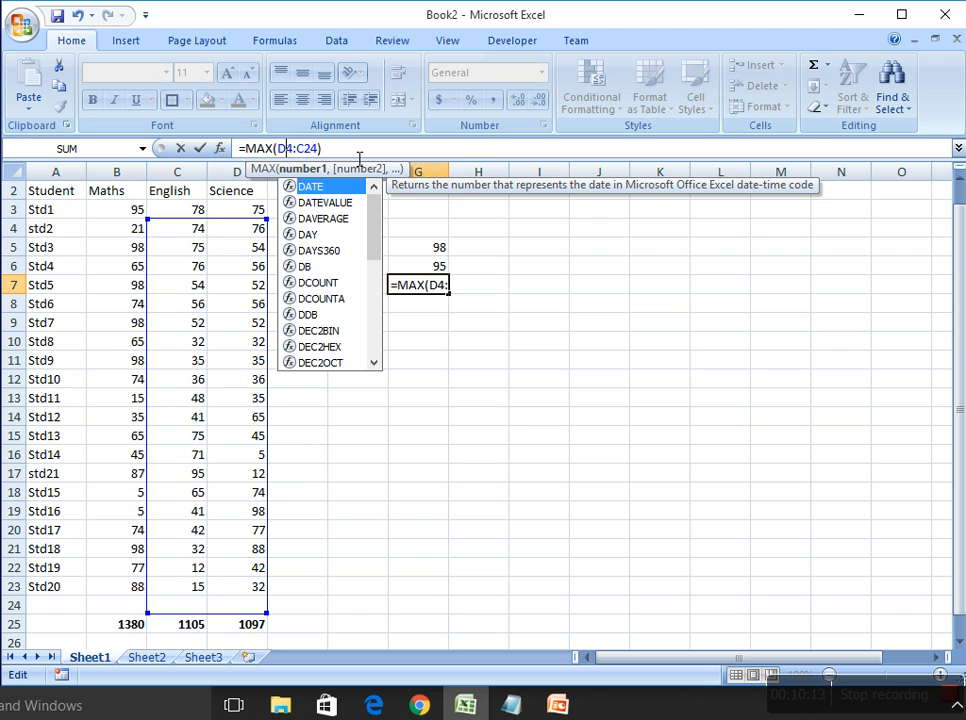
key(Right)
key(Right)
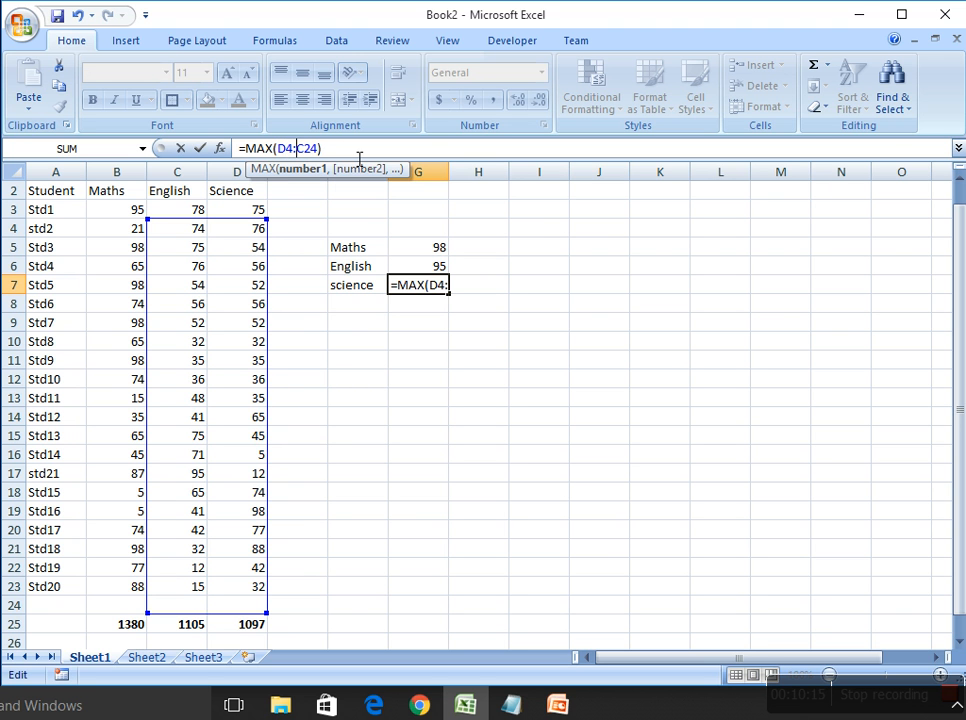
key(Delete)
text(D)
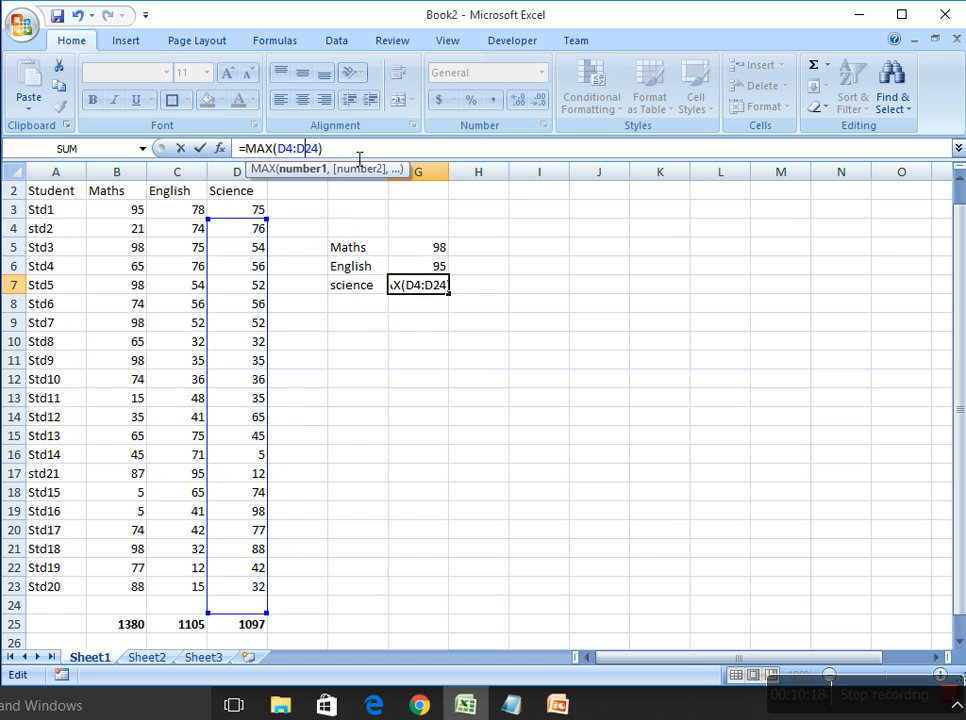
key(Right)
key(Delete)
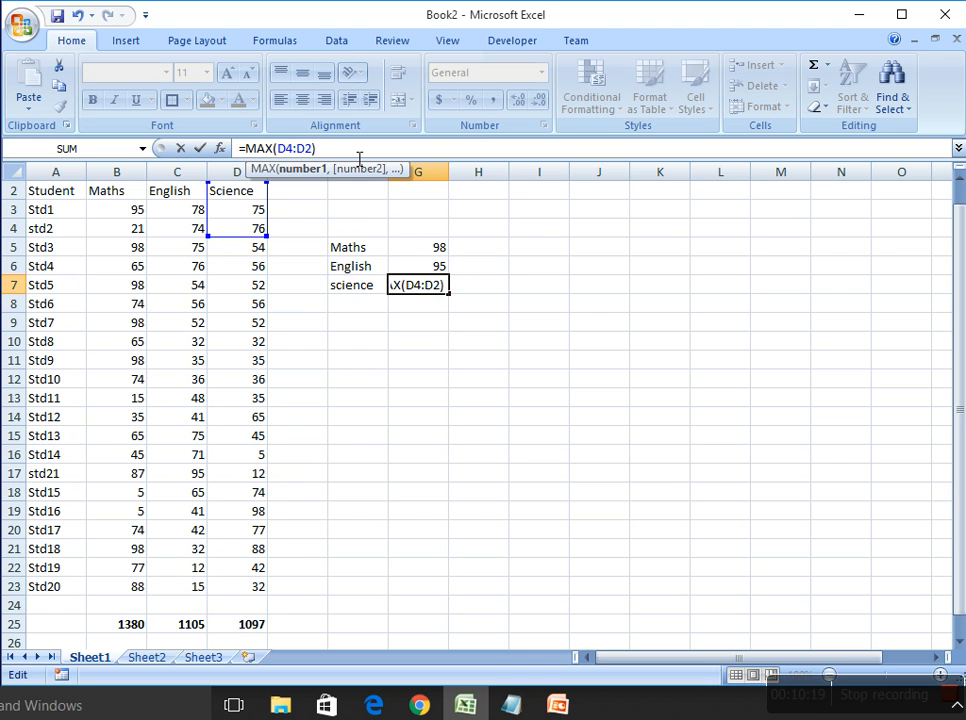
text(3)
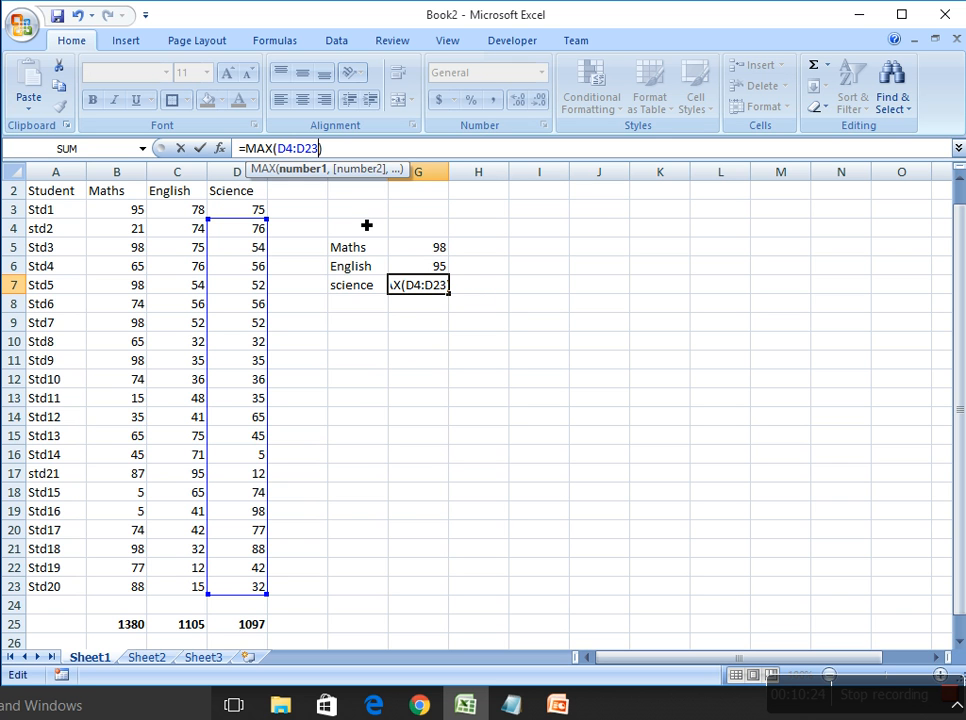
text())
key(Return)
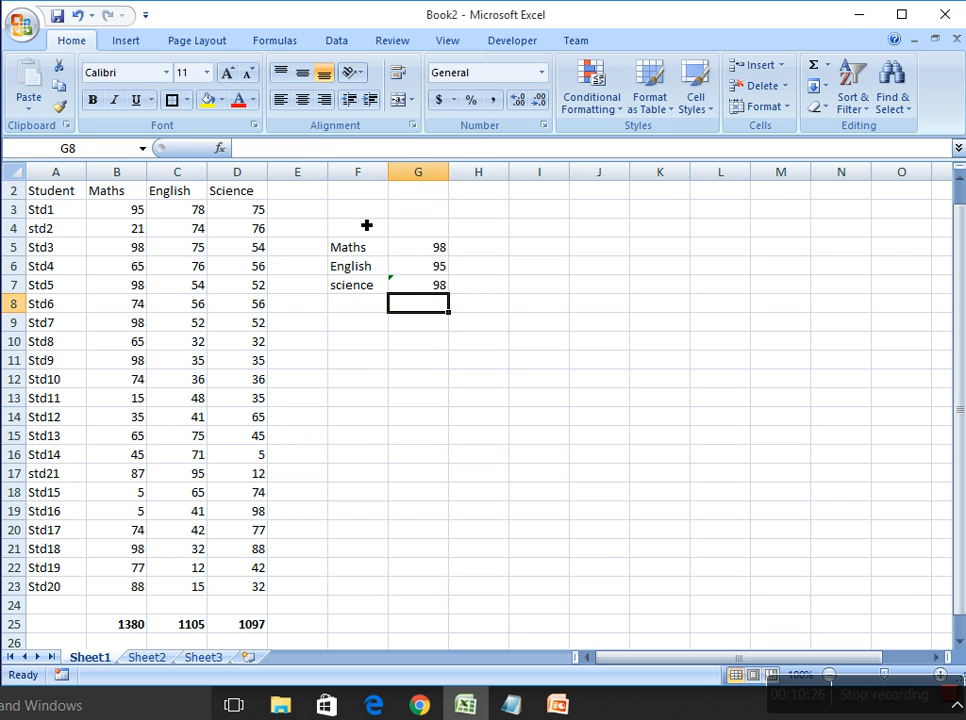
Correct the start of the science MAX range in G7 to D3, making the formula =MAX(D3:D23).
click(414, 290)
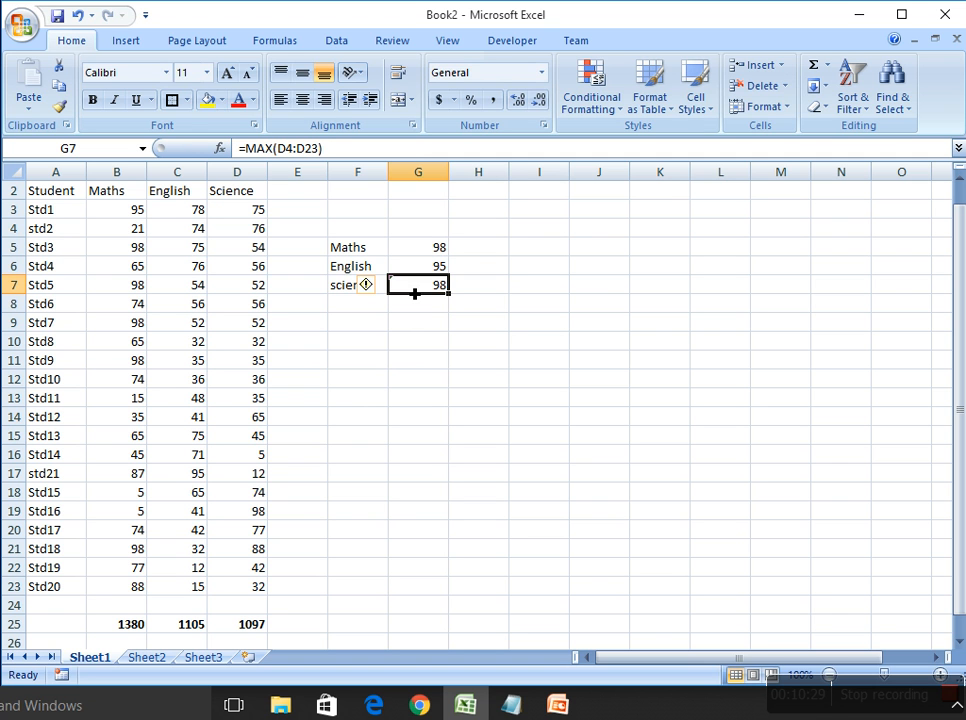
double_click(414, 291)
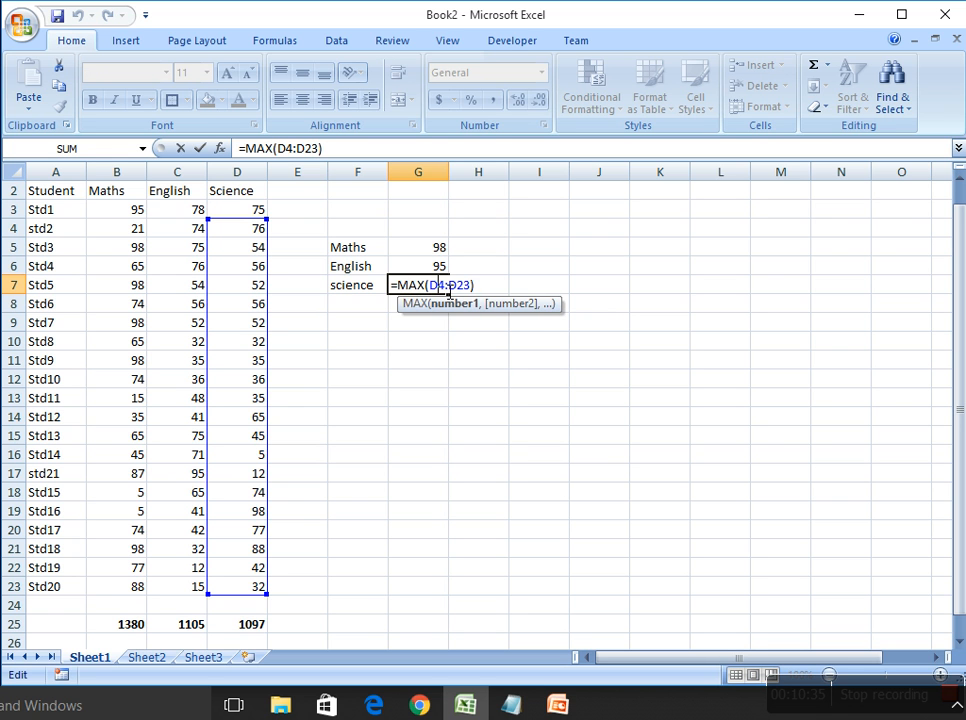
click(446, 287)
key(BackSpace)
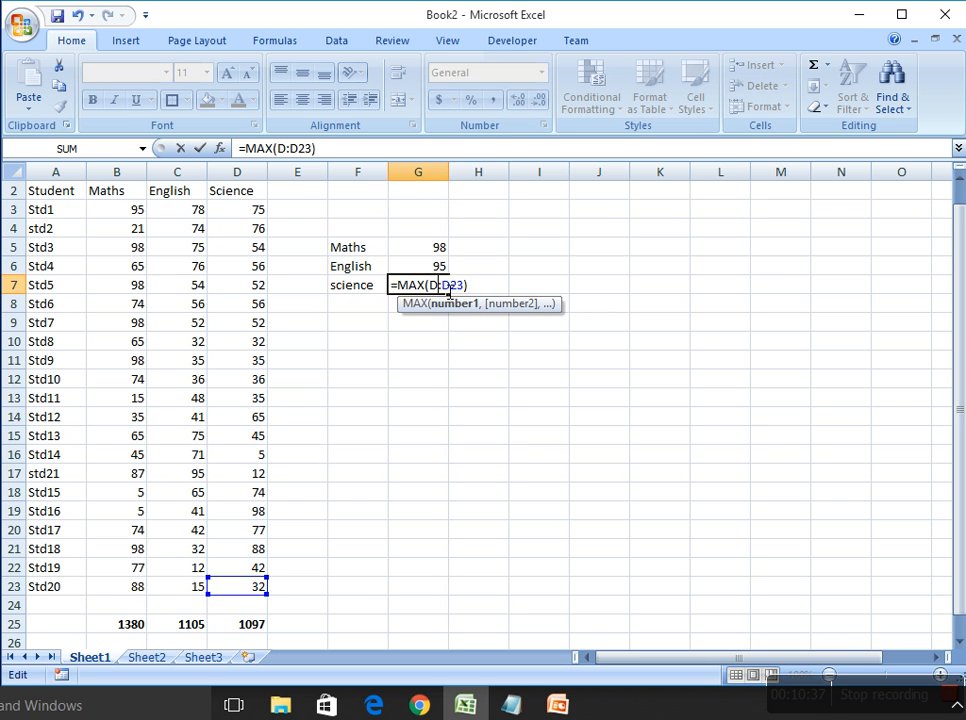
text(3)
key(Return)
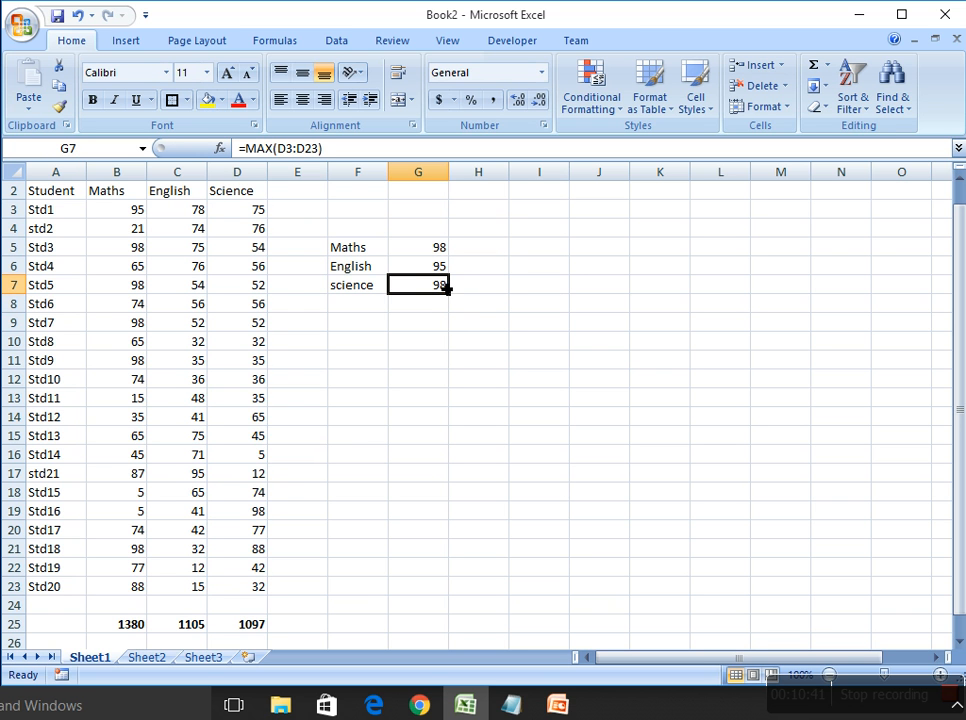
Change the Science mark of Std16 in D19 to 12 to test the MAX formula.
click(258, 514)
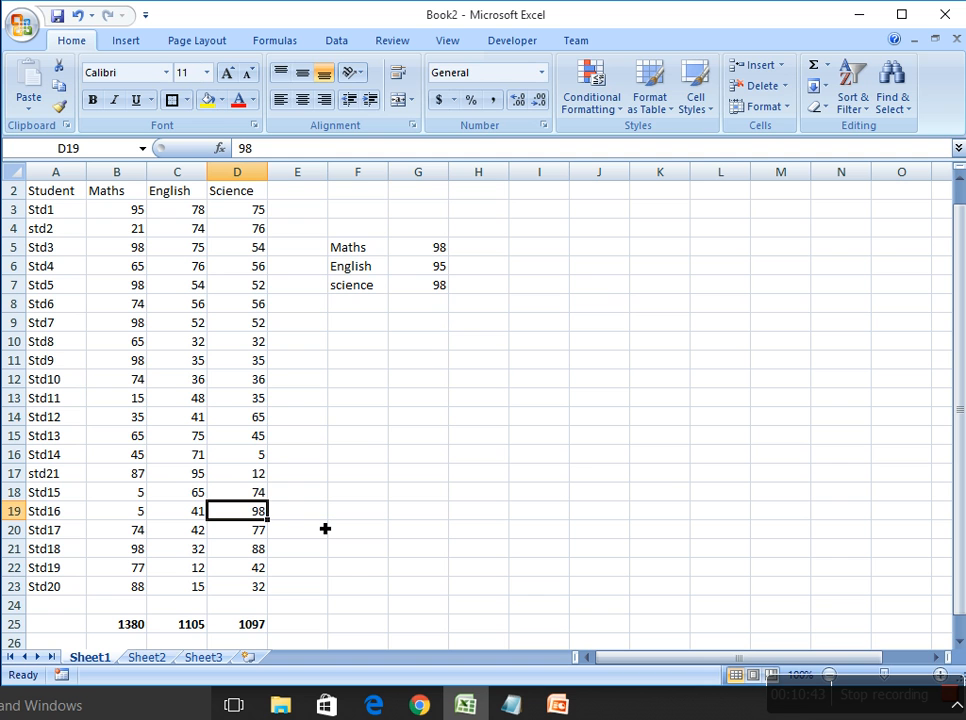
text(12)
key(Return)
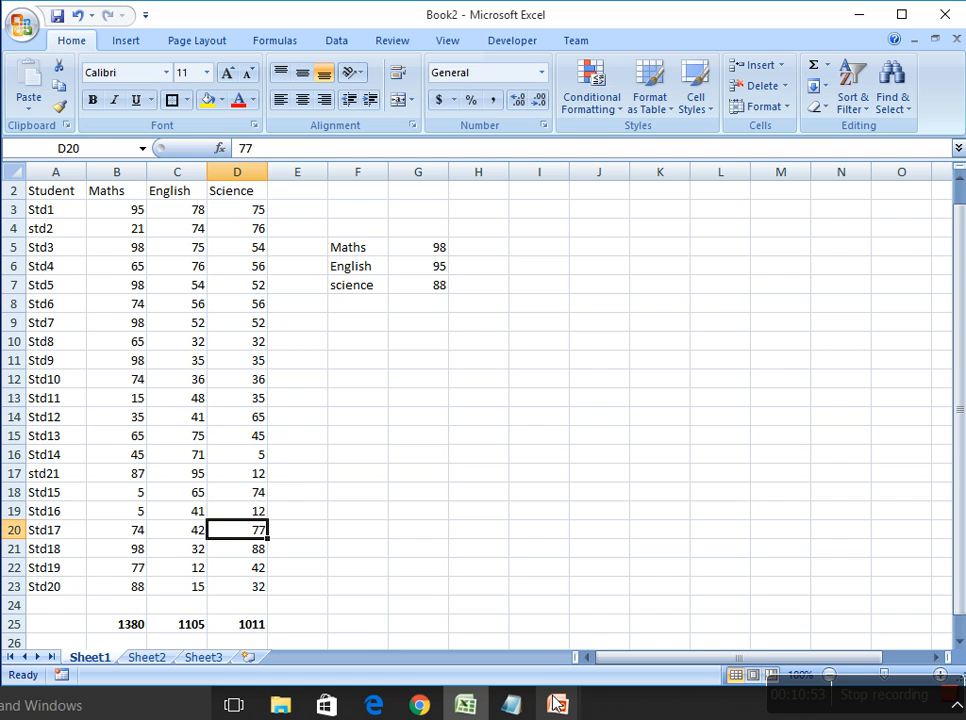
Switch to the PowerPoint slide show with the list of regular functions.
mouse_move(557, 705)
mouse_move(644, 657)
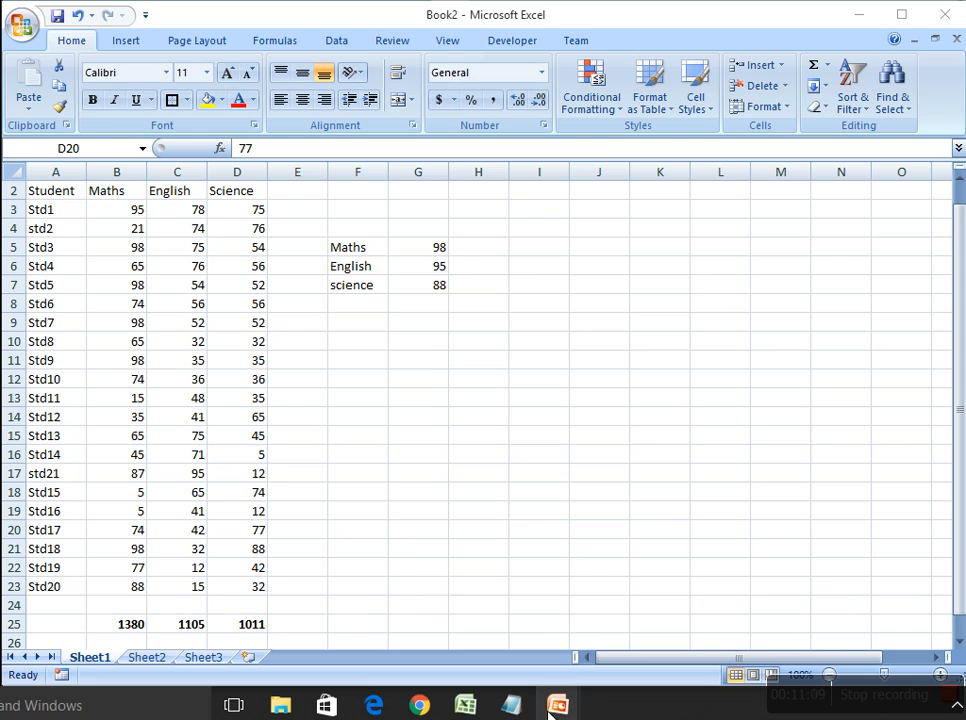
click(652, 645)
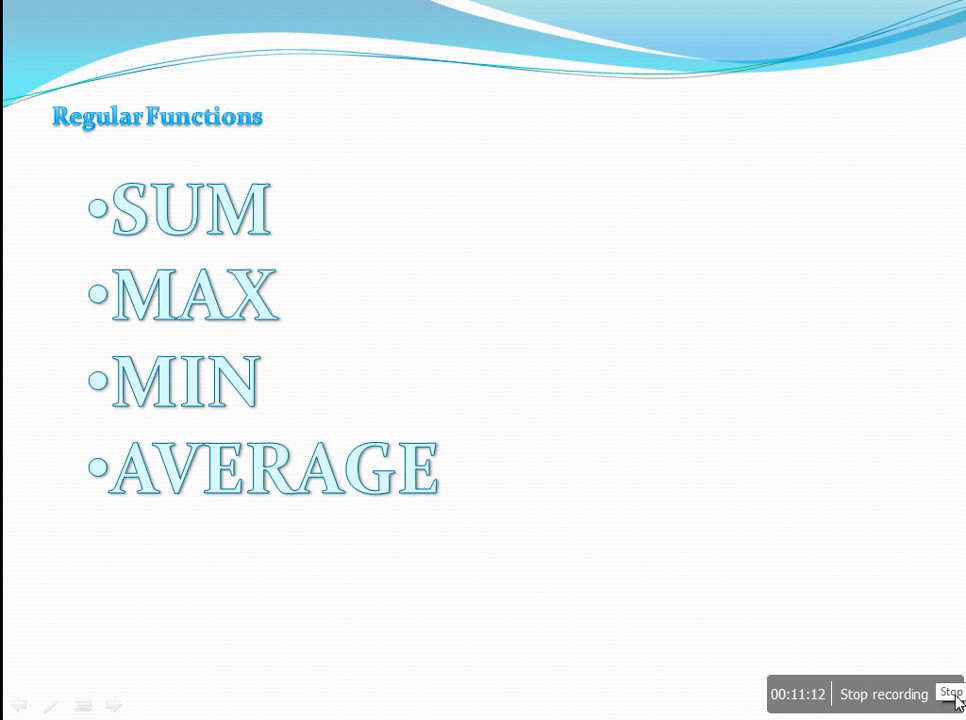